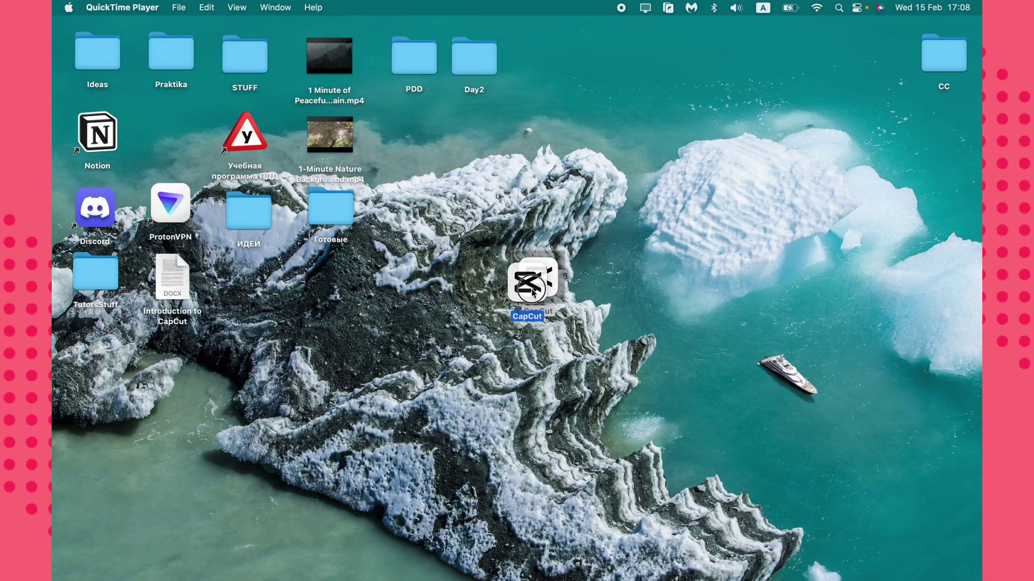
Change the Google query to 'capcut for mac' and open CapCut's App Store listing.
click(534, 291)
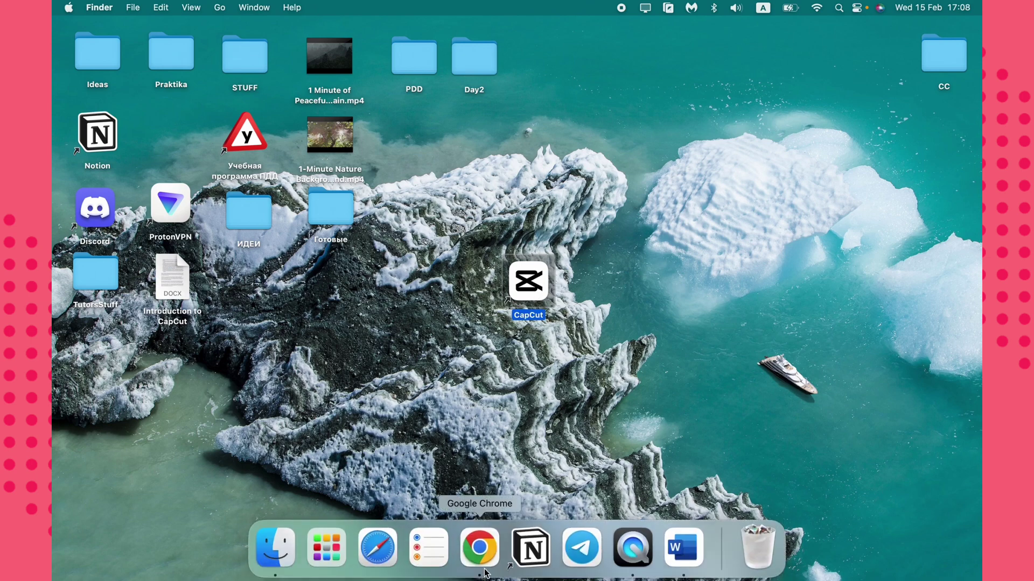
click(485, 564)
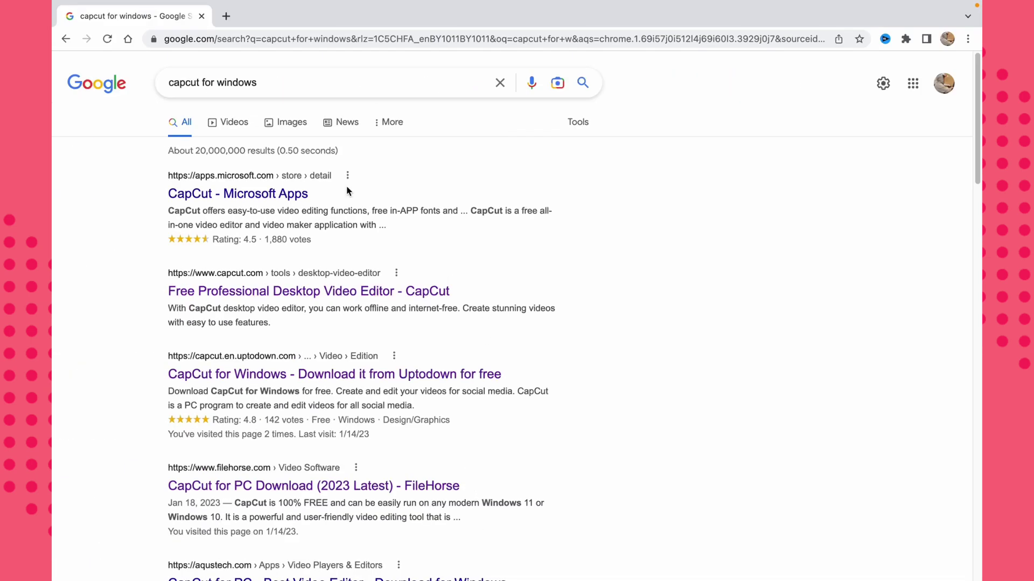
click(171, 83)
double_click(229, 82)
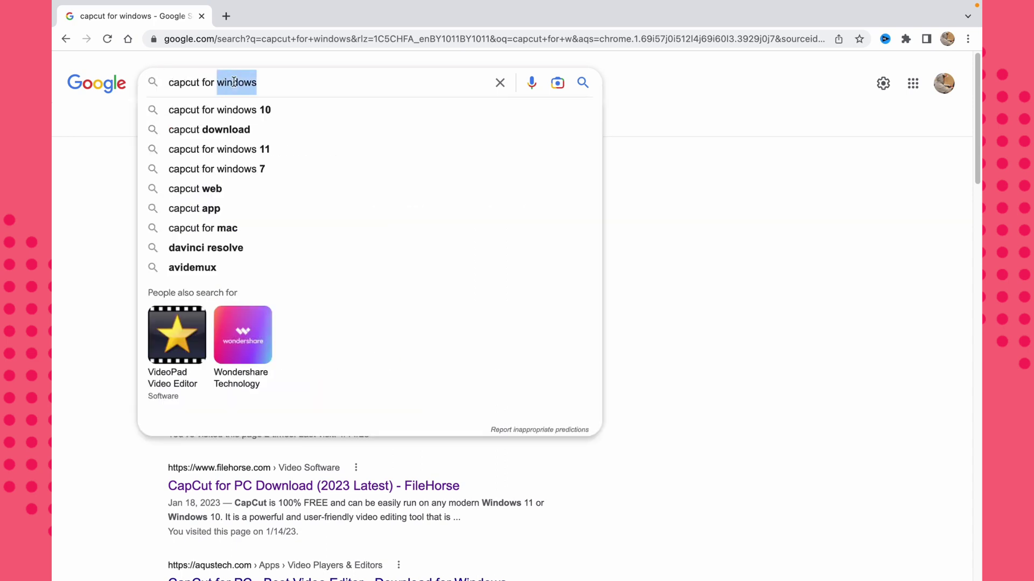
text(mac)
key(Return)
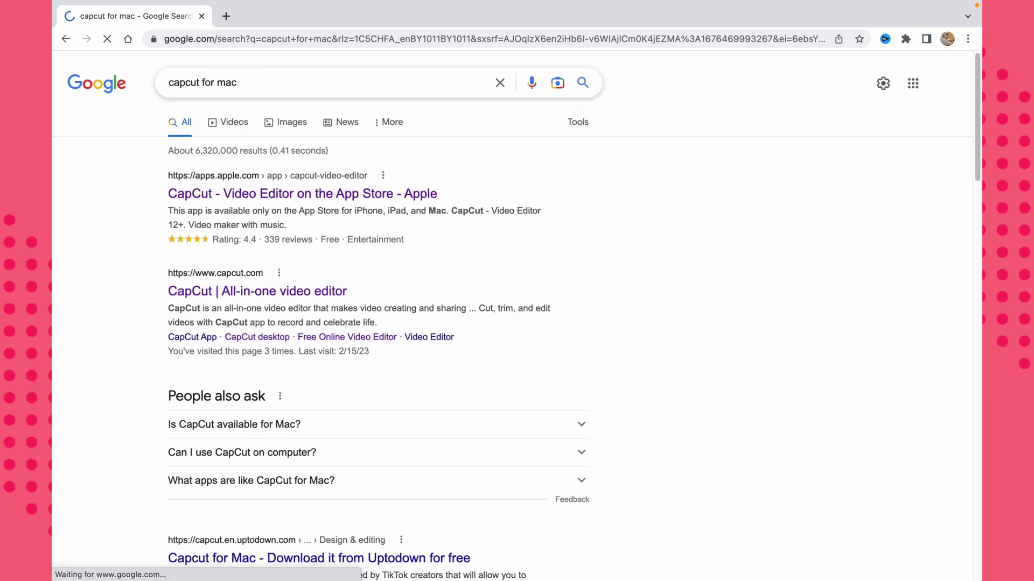
click(219, 194)
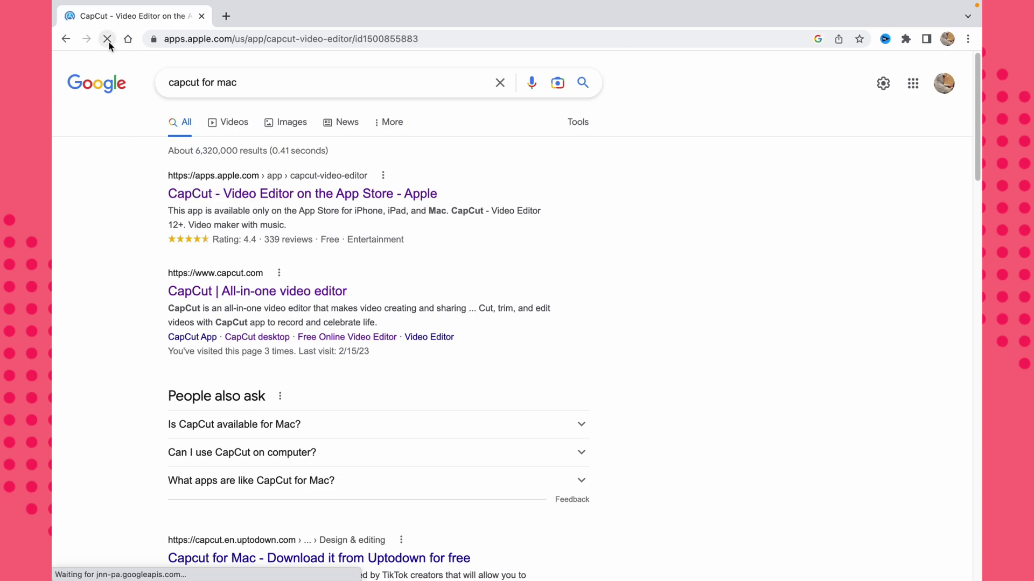
Go back, search 'capcut for windows' again, and show Mission Control.
click(65, 41)
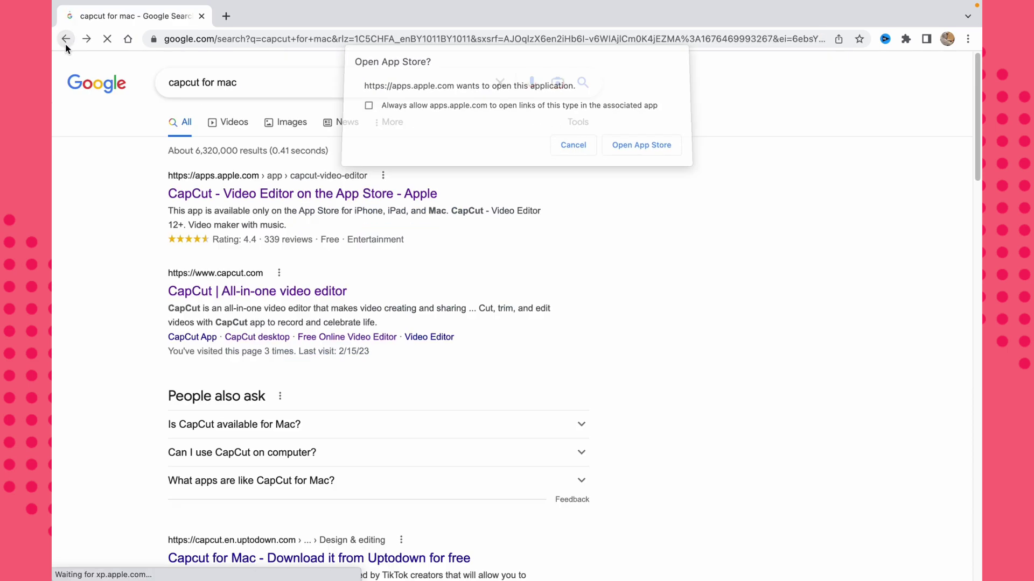
click(227, 80)
double_click(226, 81)
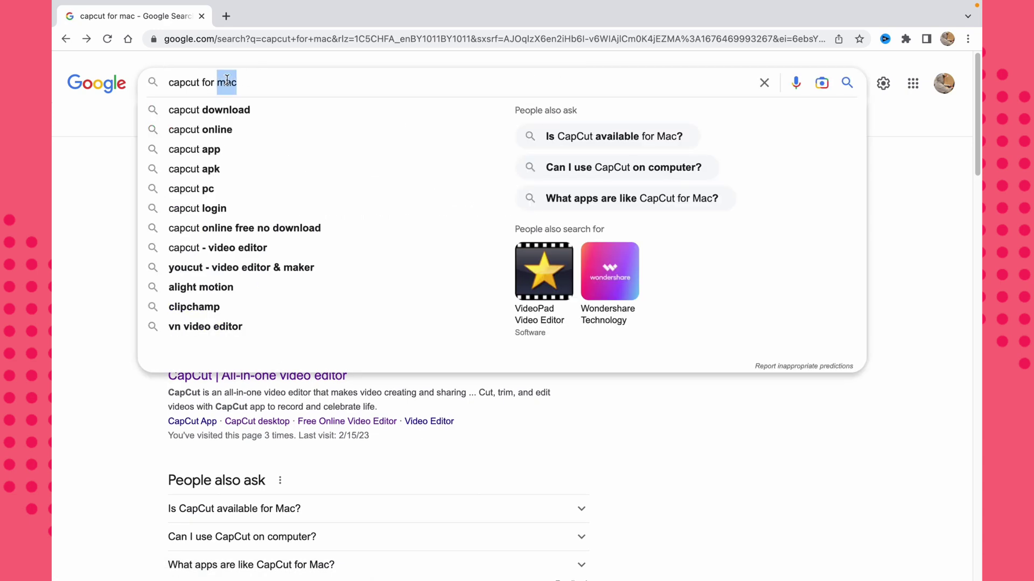
text(win)
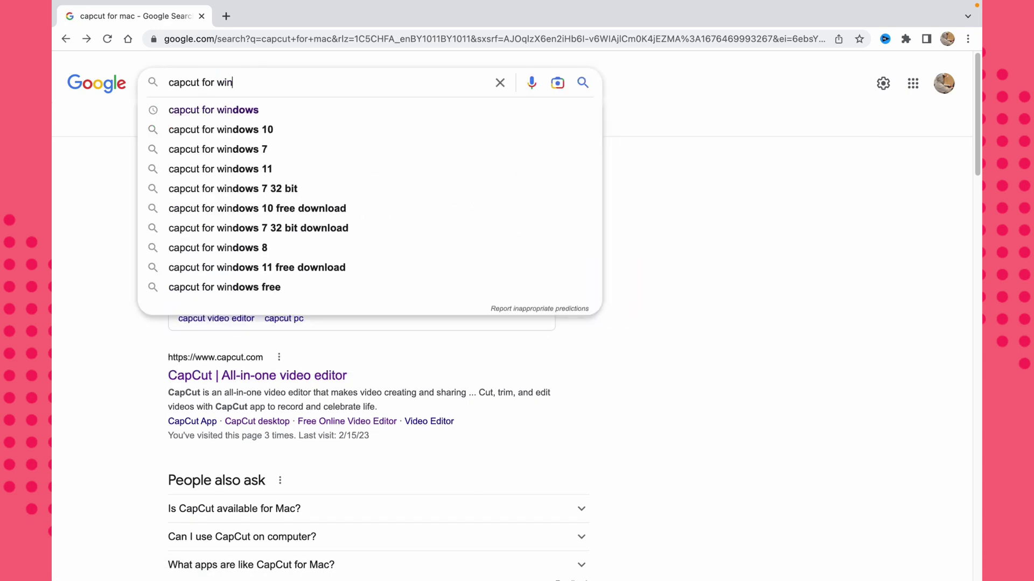
text(dows)
key(Return)
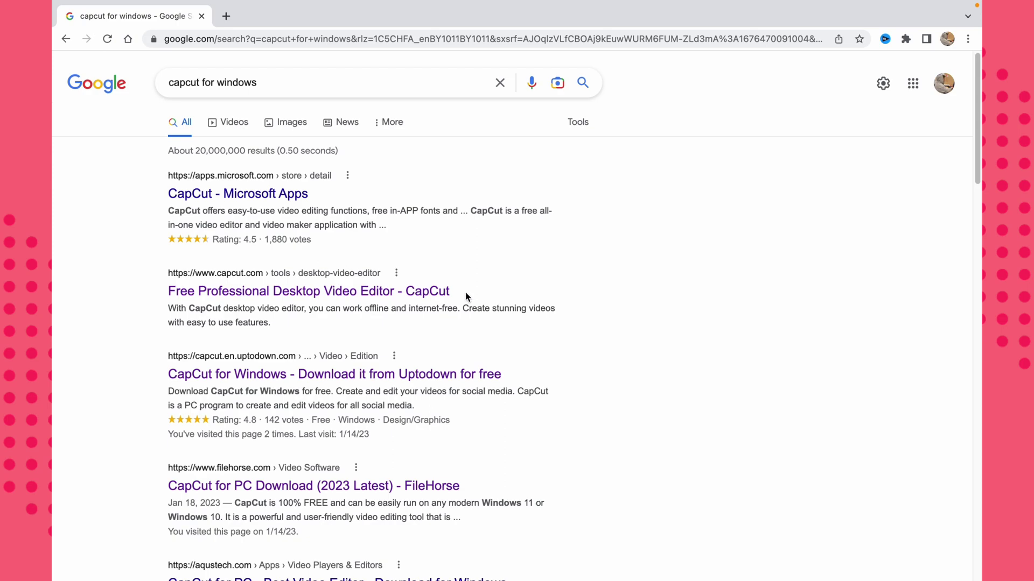
key(ctrl+Up)
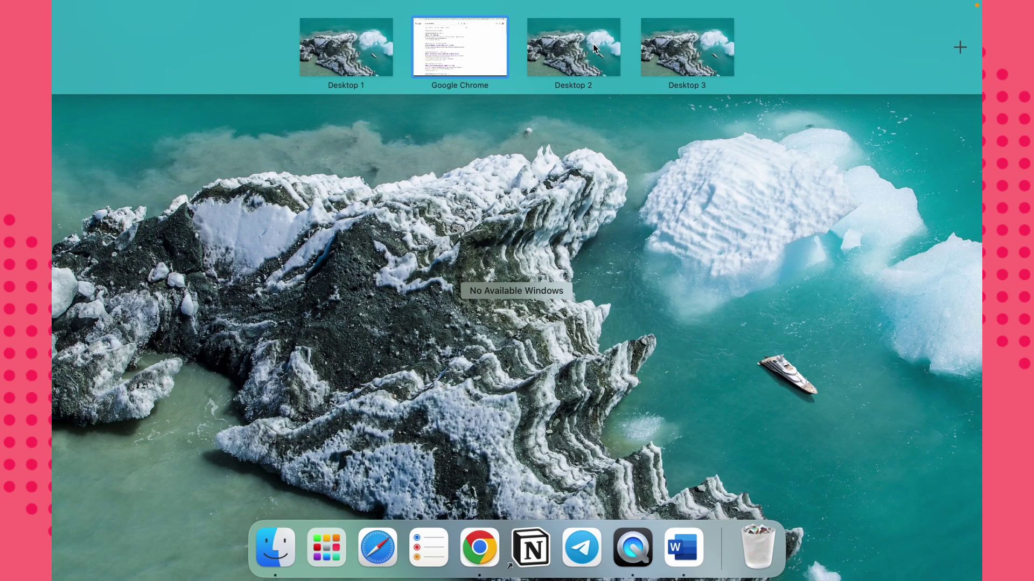
Switch to the CapCut desktop and reposition the CapCut app icon.
click(593, 44)
drag(537, 295, 517, 269)
click(539, 297)
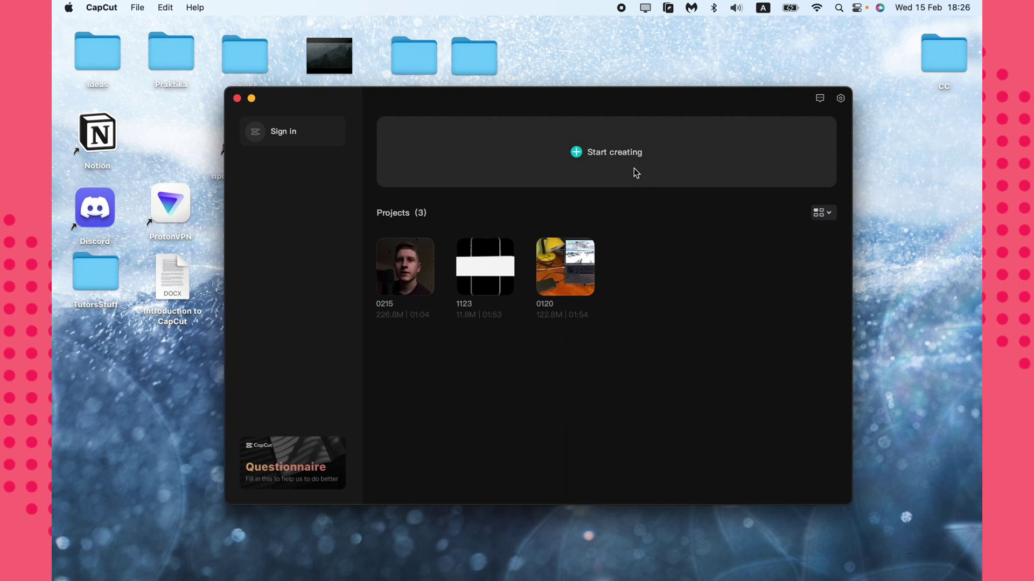
Sign in to CapCut with the first Google account and close the leftover Chrome window.
click(258, 136)
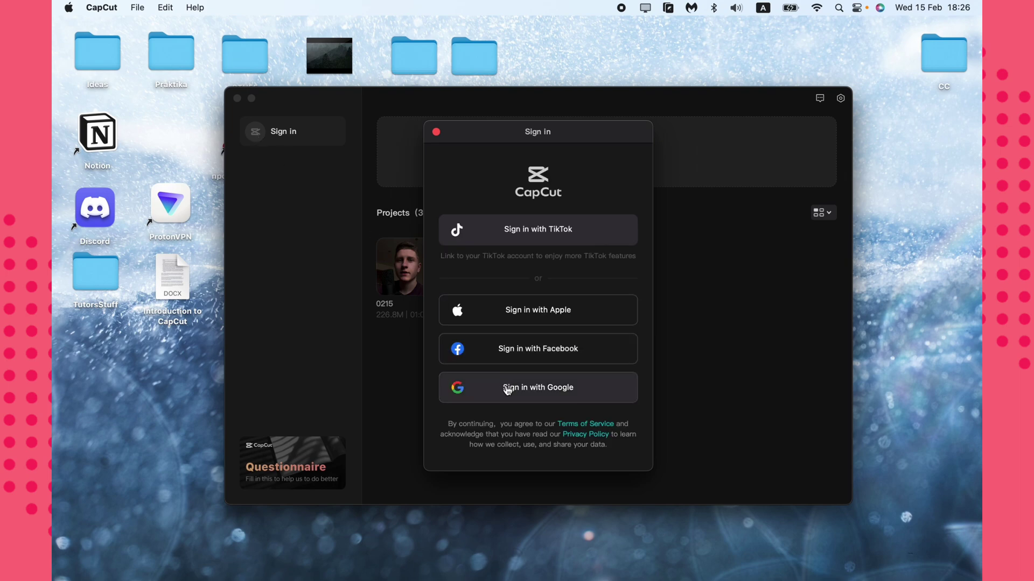
click(507, 387)
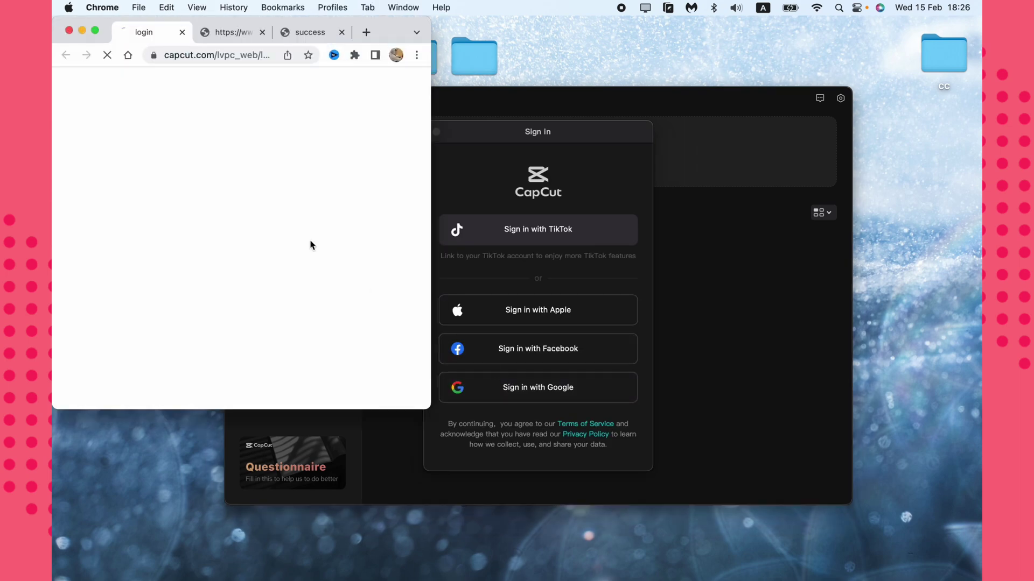
click(137, 199)
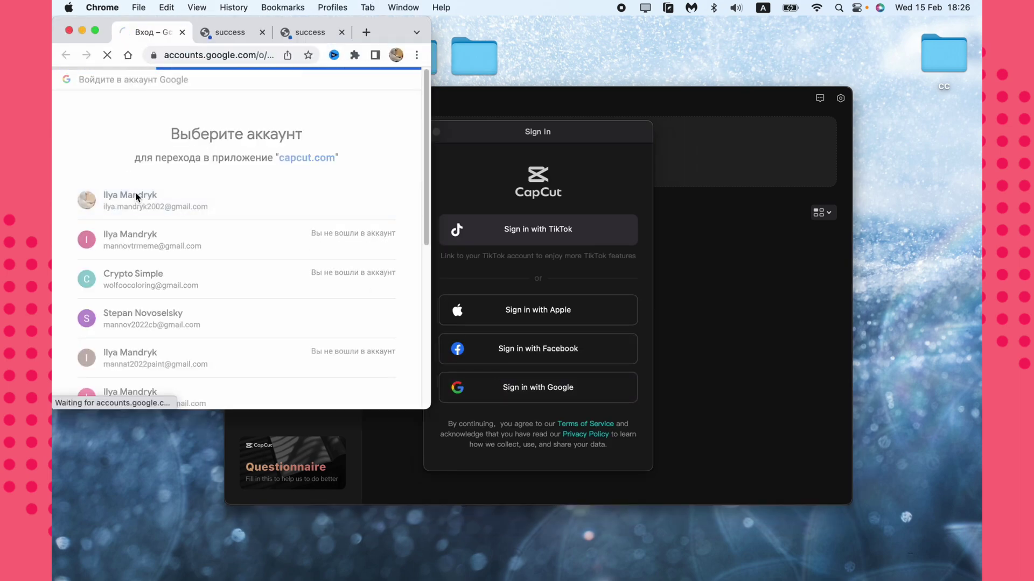
click(368, 166)
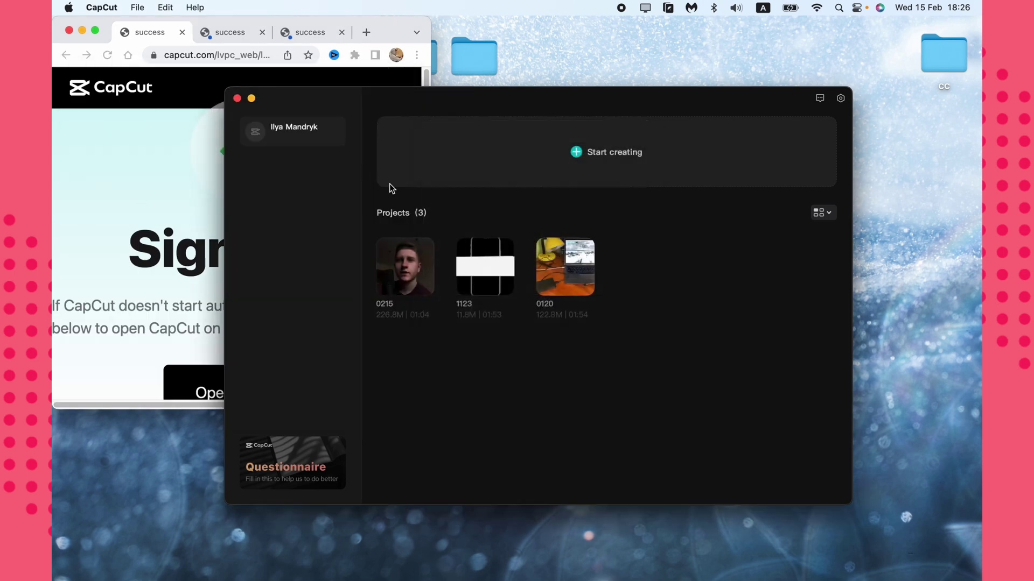
click(69, 30)
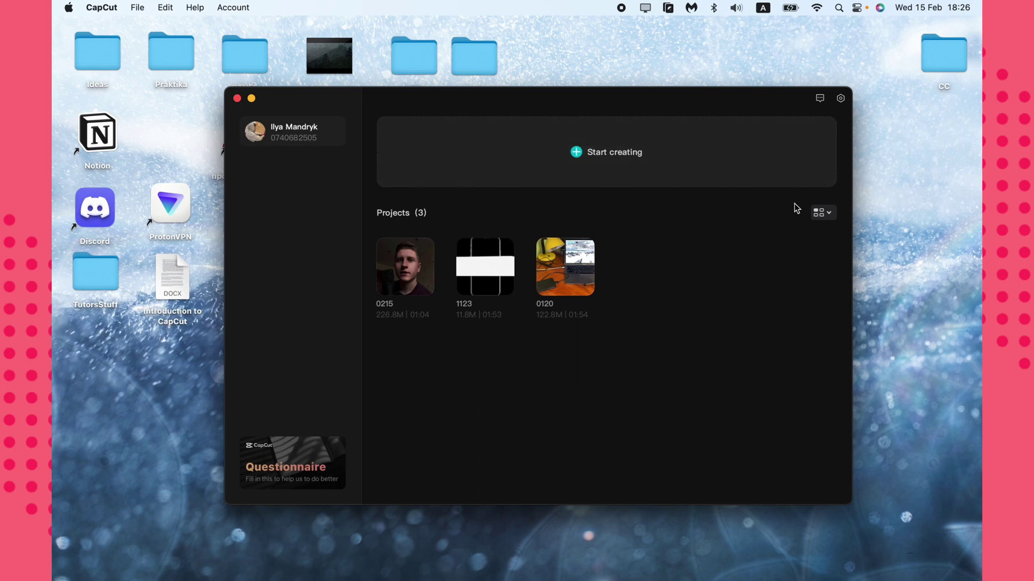
click(841, 99)
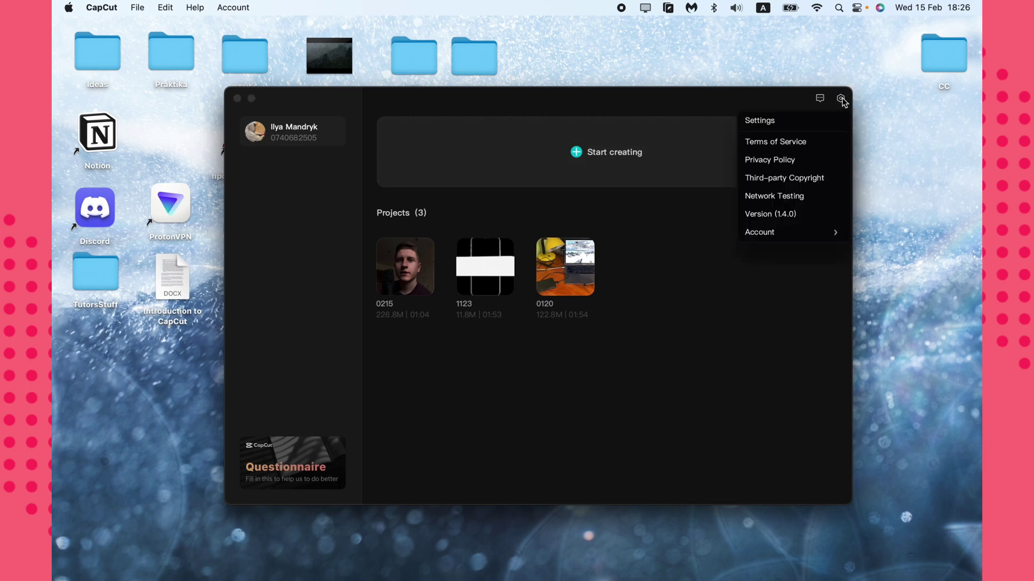
click(772, 124)
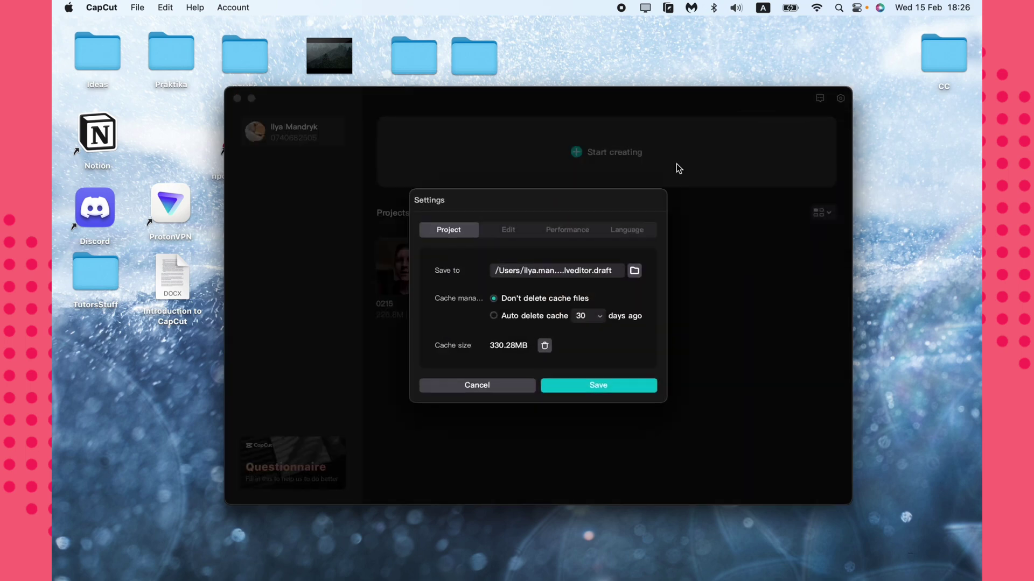
click(625, 231)
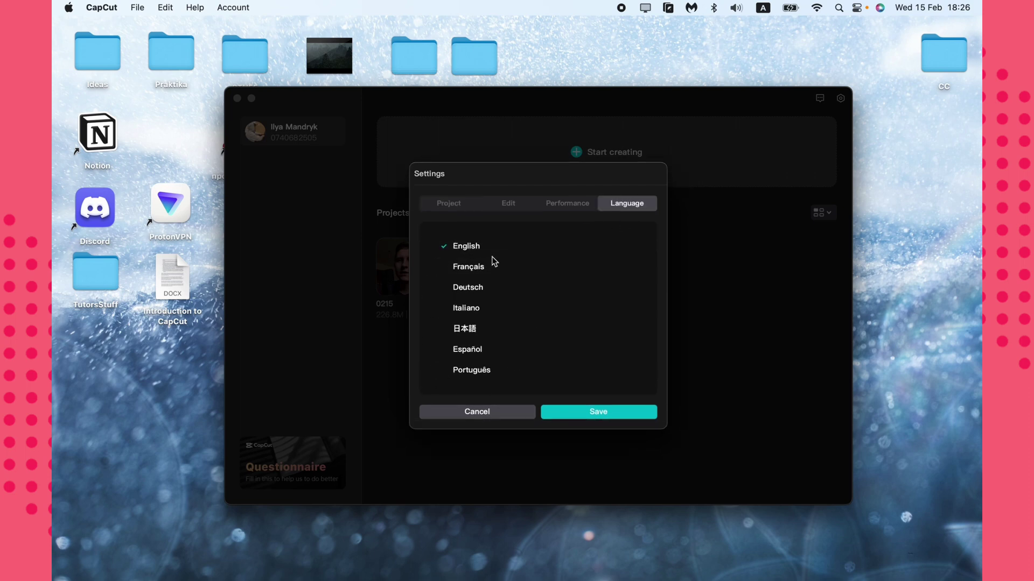
click(563, 209)
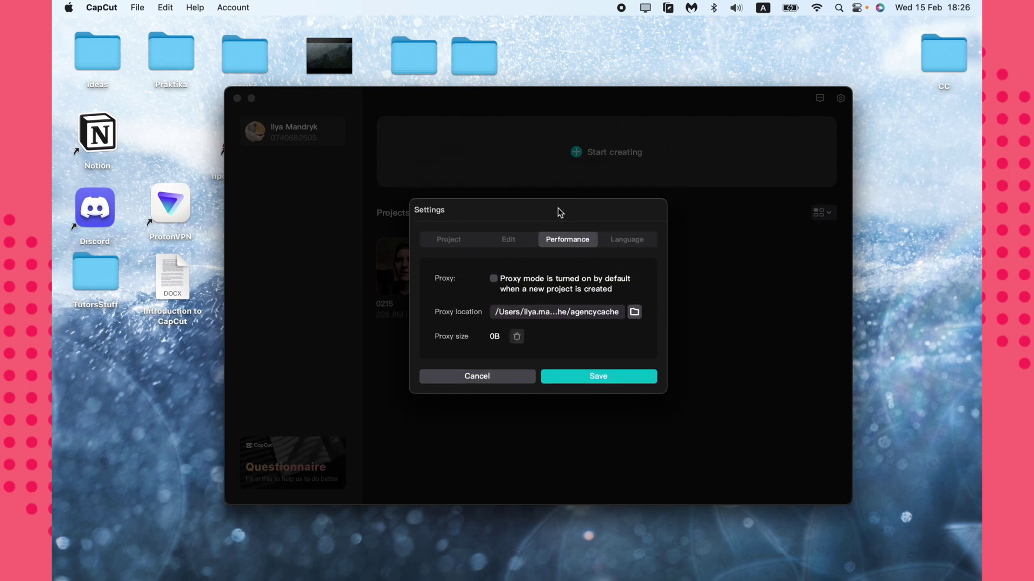
click(508, 239)
click(446, 215)
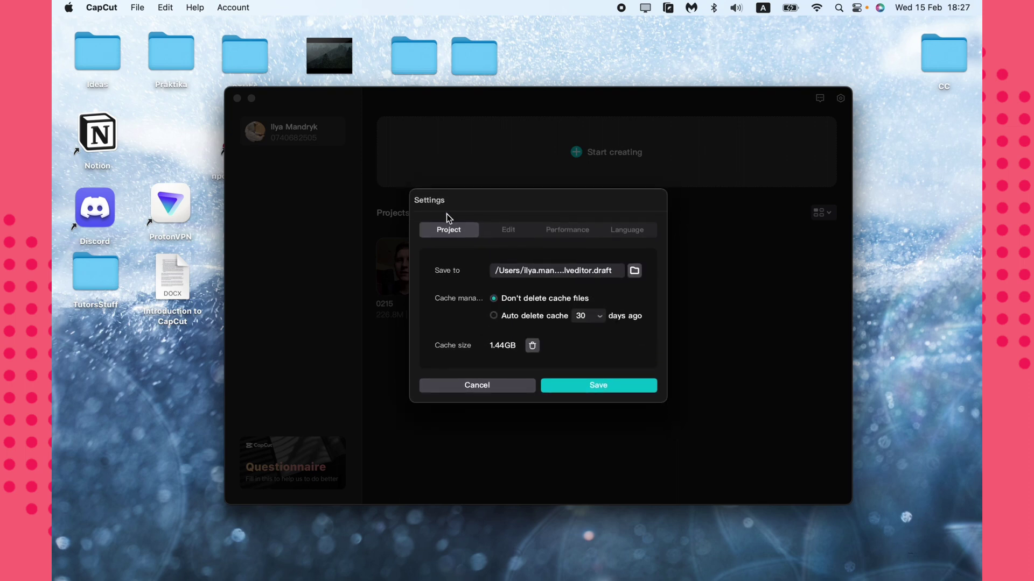
click(475, 390)
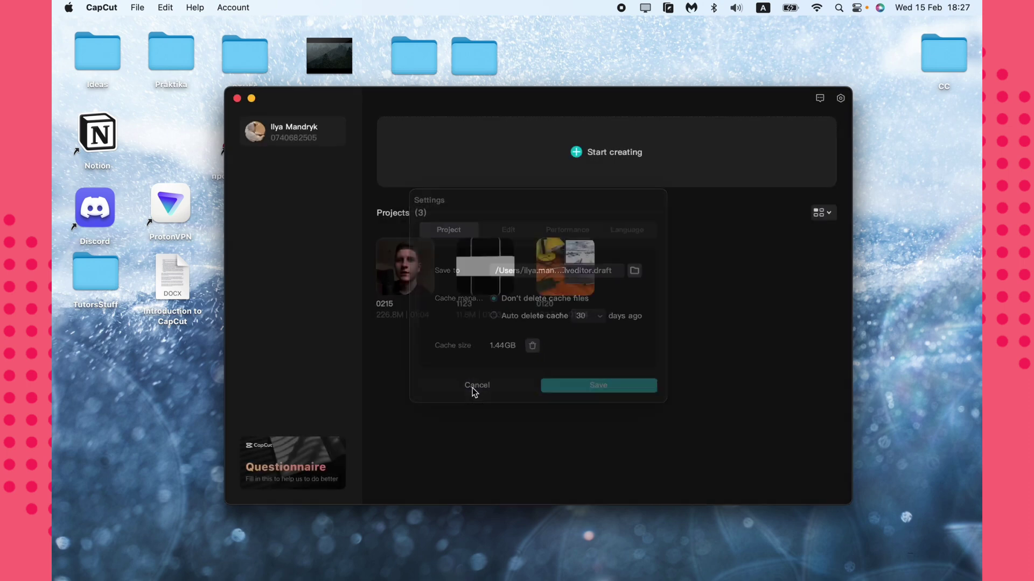
Start a new project and browse the Audio, Text, Stickers and Effects libraries.
click(576, 153)
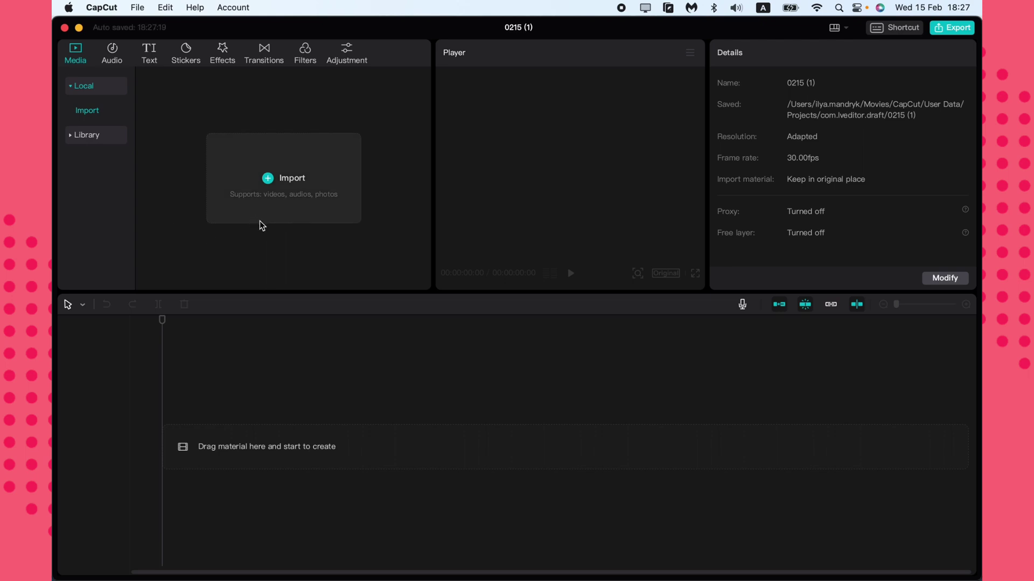
click(122, 61)
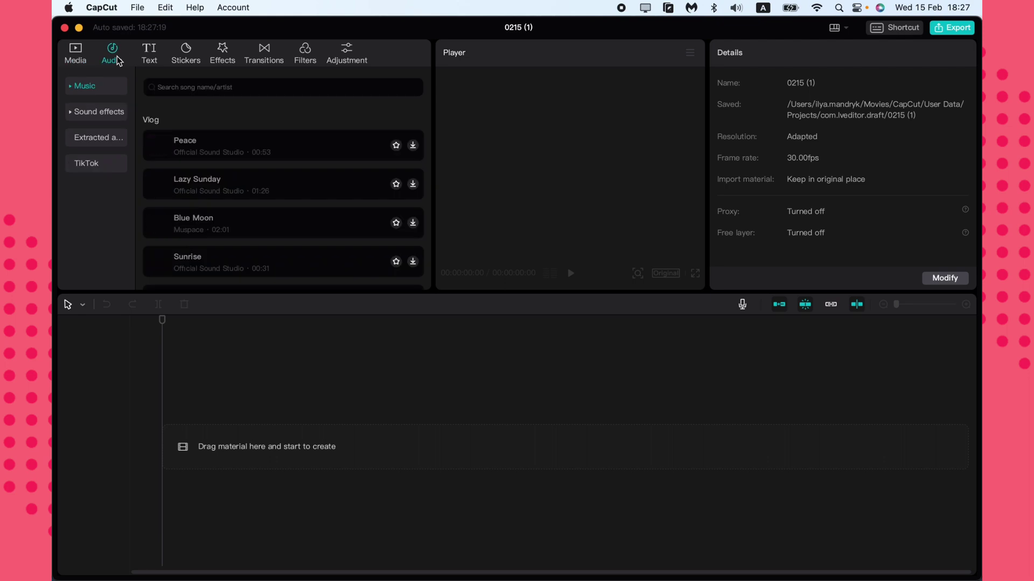
click(161, 59)
click(186, 56)
click(223, 60)
Browse Transitions, Filters and Adjustment, then return to Media to import files.
click(263, 56)
click(304, 59)
click(355, 58)
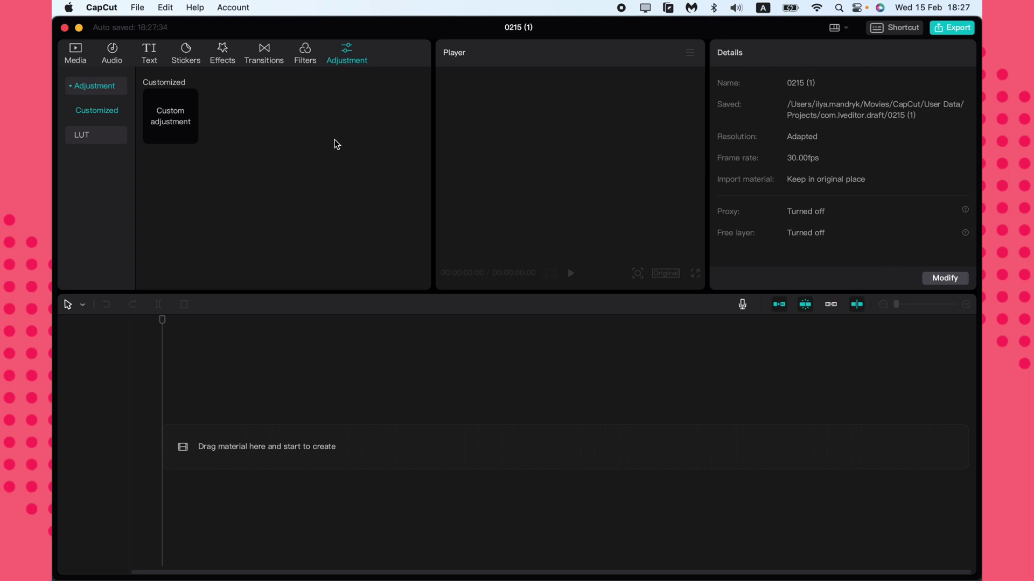
click(77, 61)
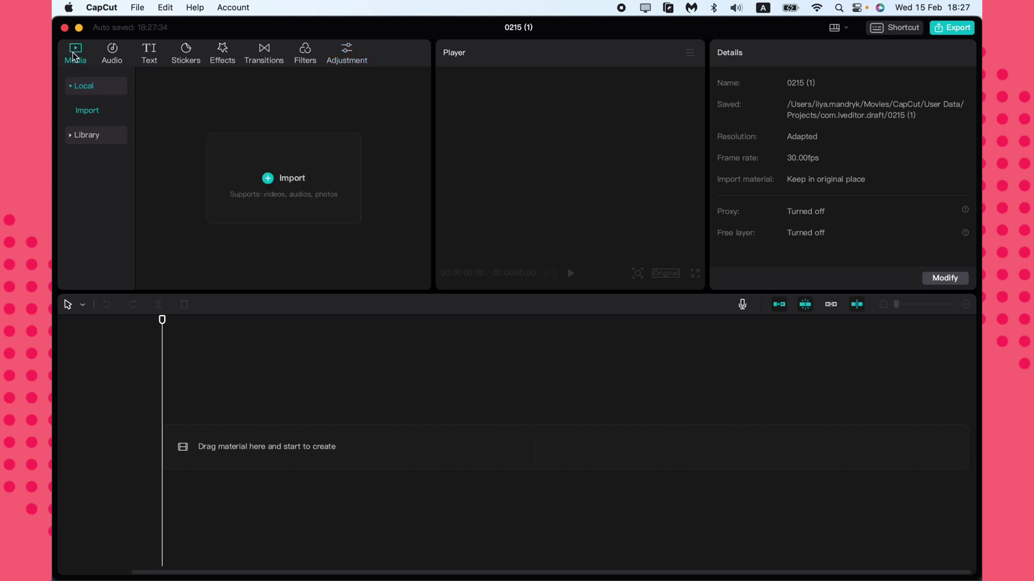
click(267, 180)
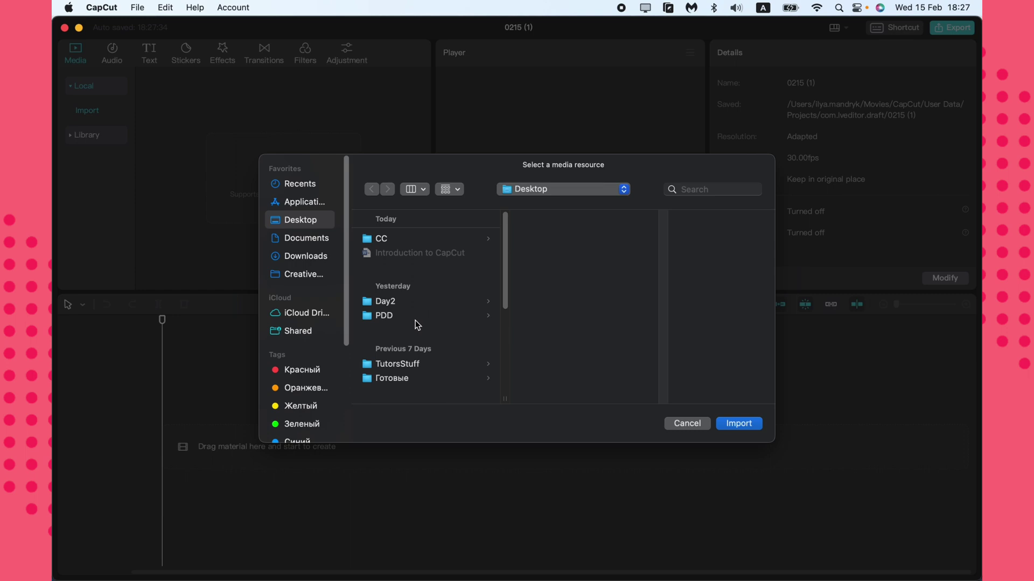
Import the two nature mp4 files, the rain clip and the background clip, into Media.
scroll(415, 321, down, 5)
click(418, 330)
key(Up)
key(Down)
key(shift+Down)
click(739, 424)
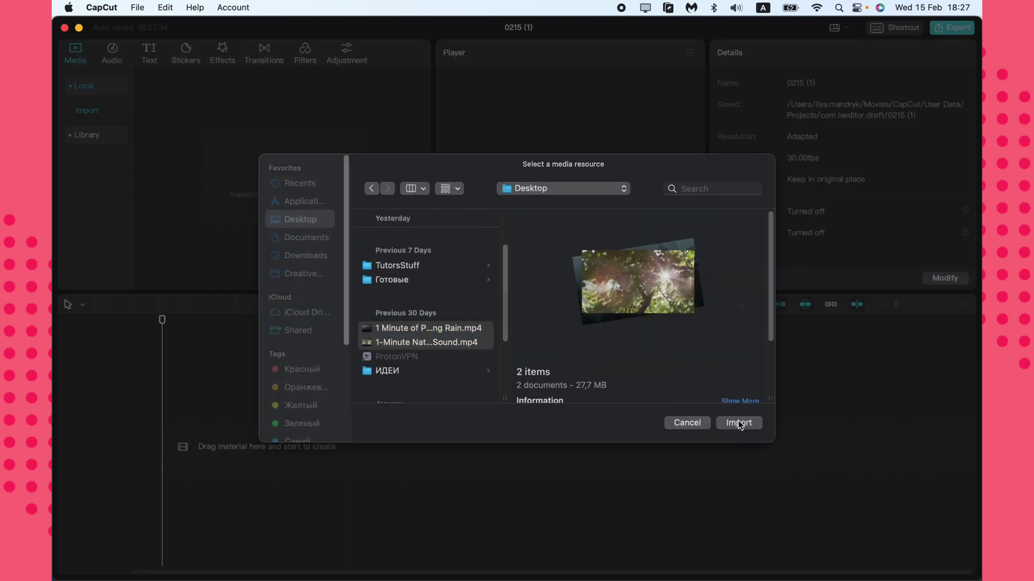
click(369, 250)
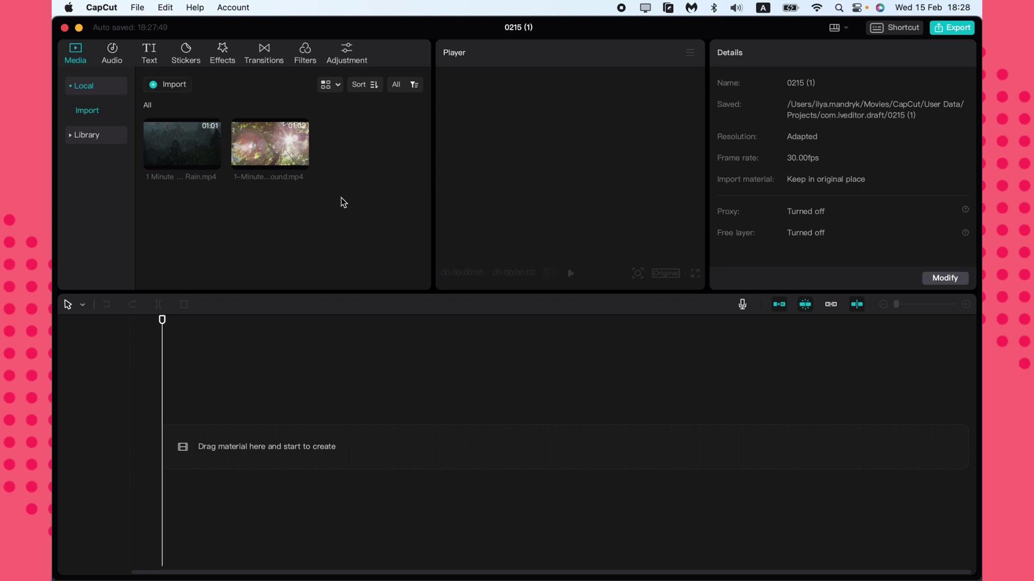
Drag the nature background clip onto the timeline and place the rain clip right after it.
drag(280, 151, 186, 385)
drag(207, 162, 429, 451)
drag(162, 320, 223, 322)
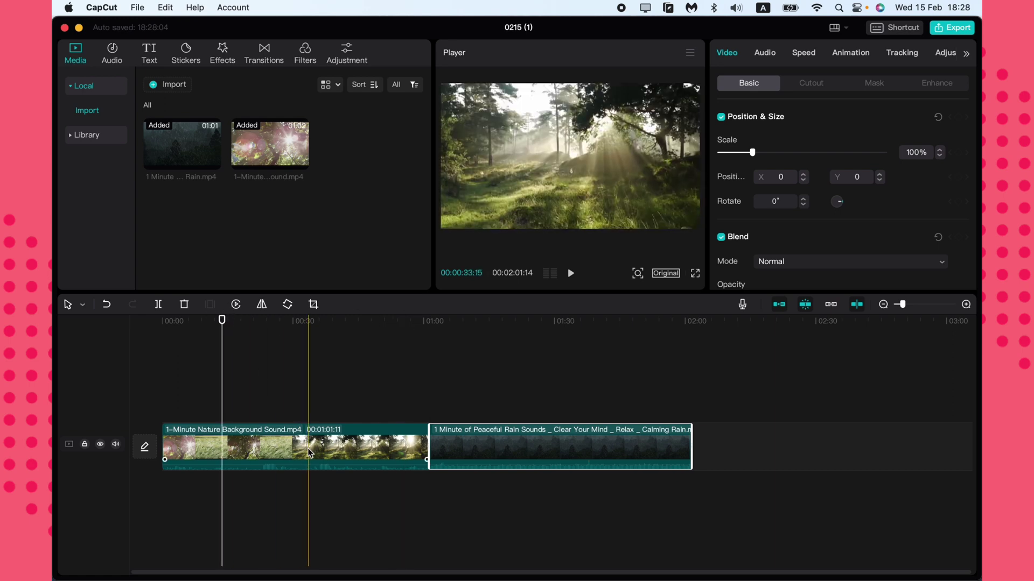
click(286, 444)
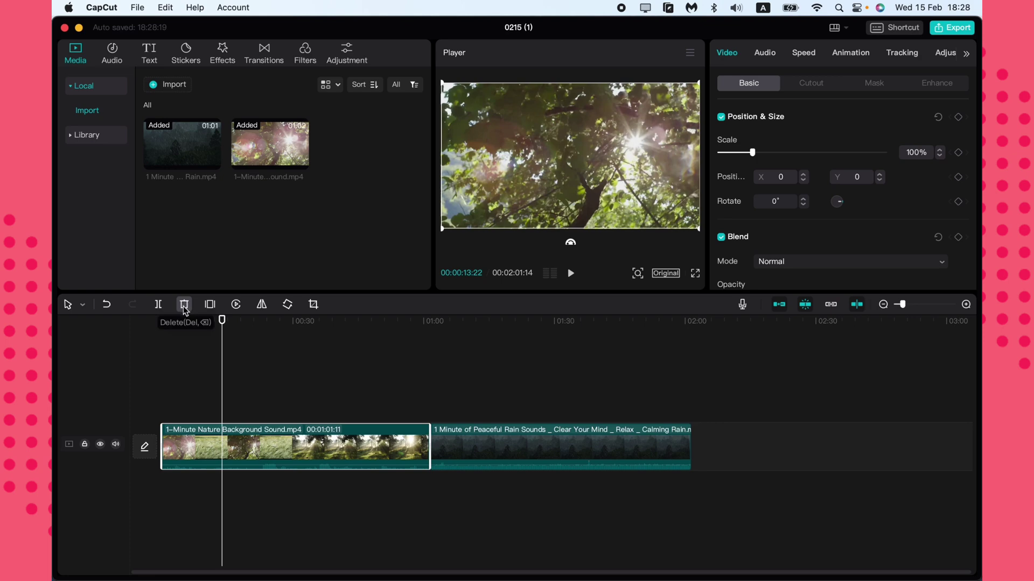
Insert a freeze frame on the nature clip, preview it, then delete it.
click(211, 305)
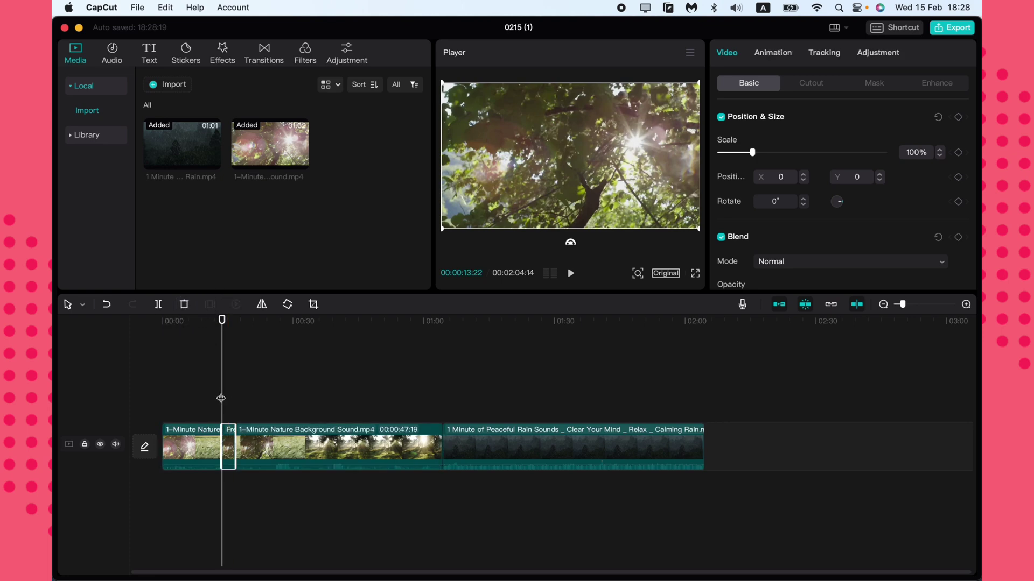
key(space)
key(space)
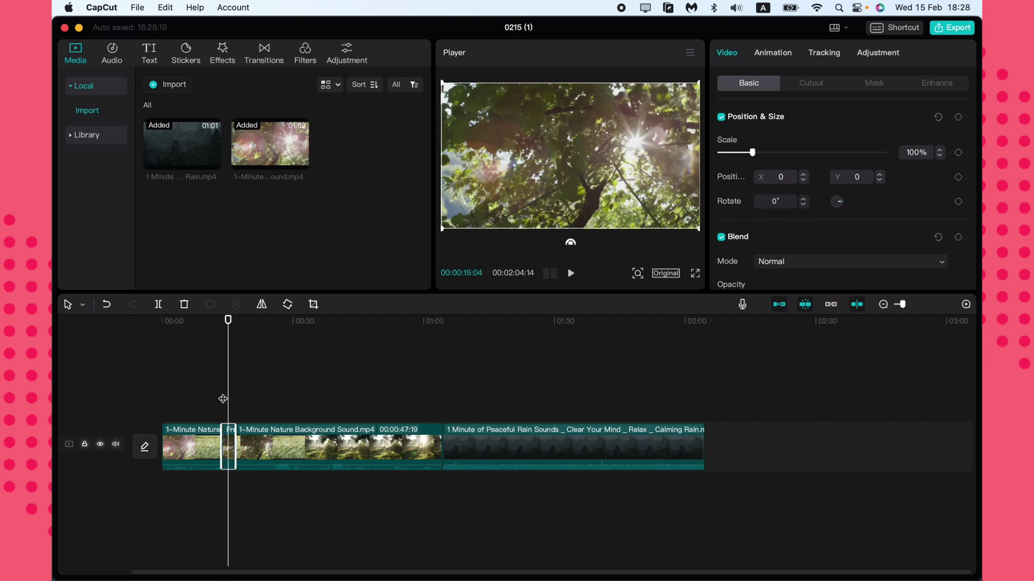
key(Delete)
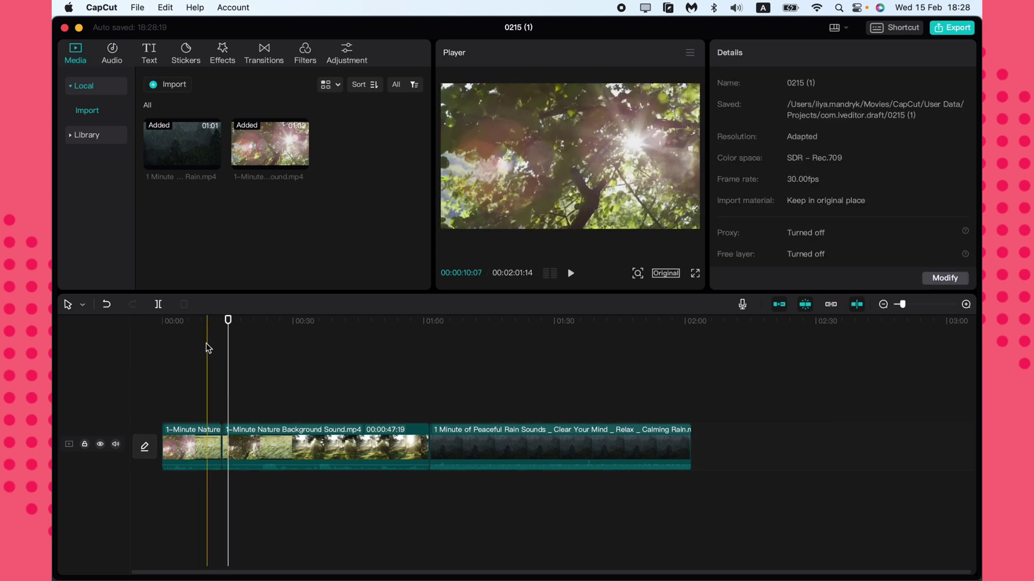
click(237, 444)
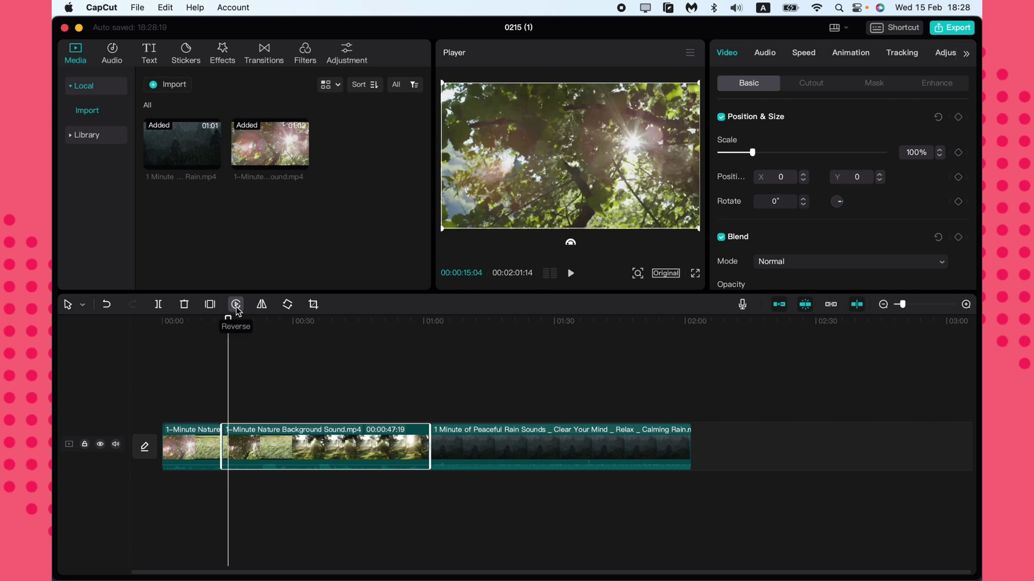
Preview from about 27 seconds and mute the video track's original sound.
drag(228, 319, 252, 318)
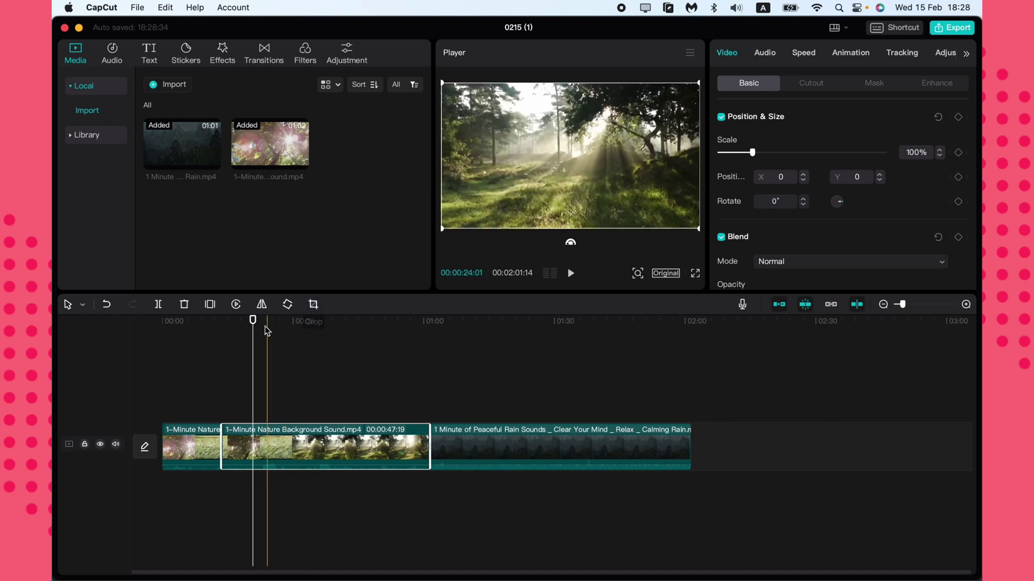
click(280, 321)
key(space)
key(space)
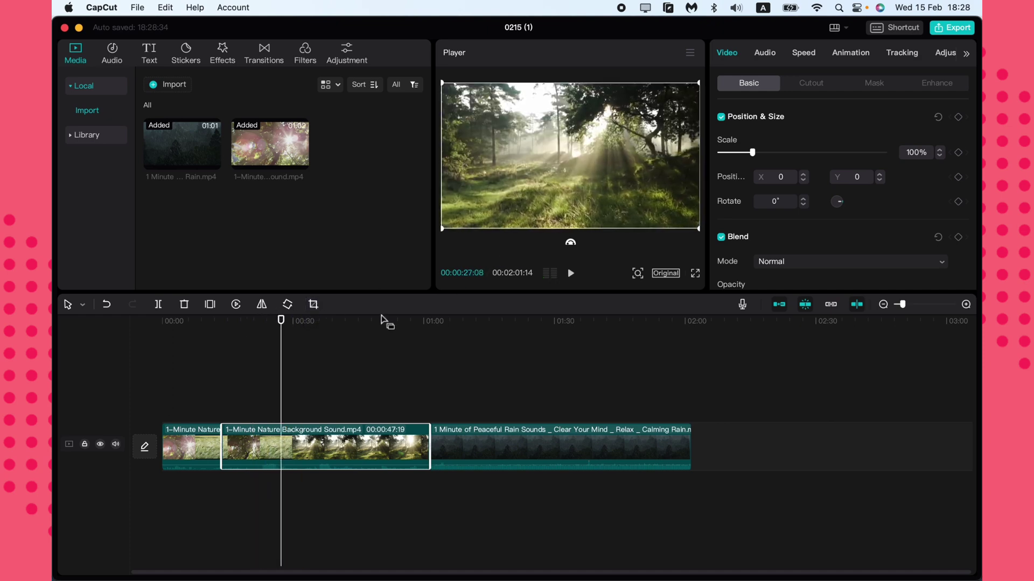
click(115, 444)
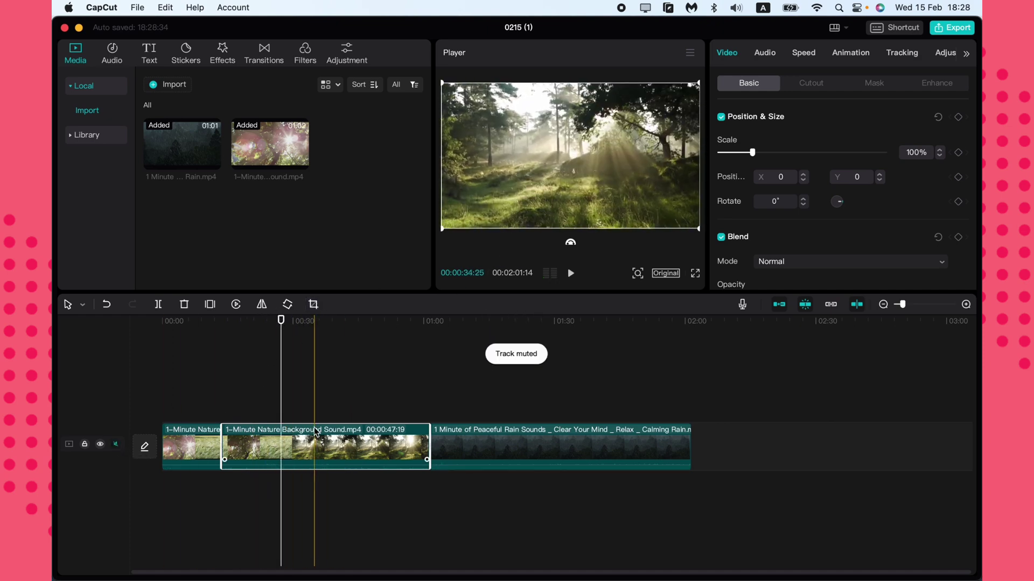
click(313, 393)
click(317, 447)
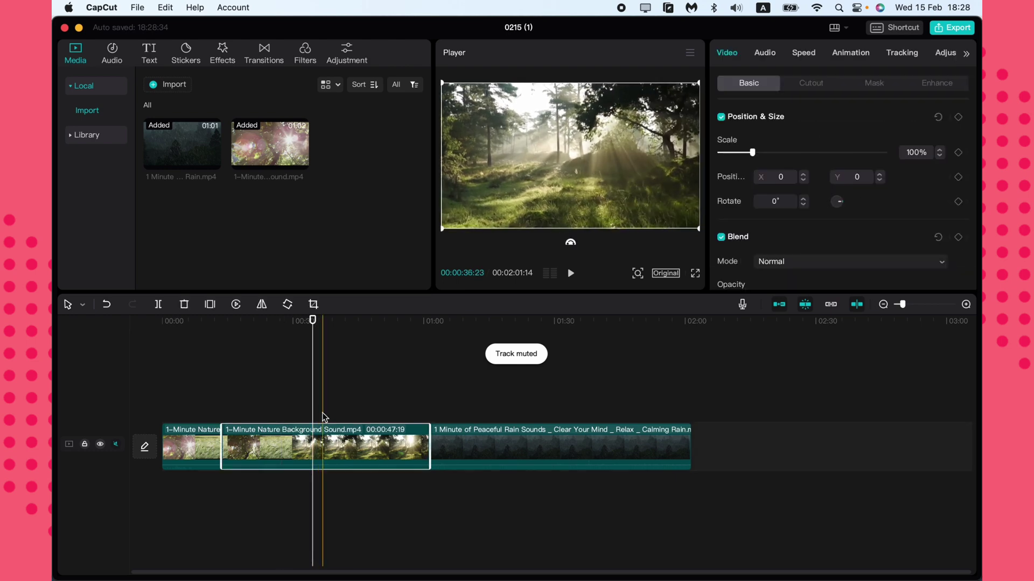
Record a roughly 6-second voice-over, Record1, using the Record panel.
click(742, 305)
drag(827, 77, 540, 129)
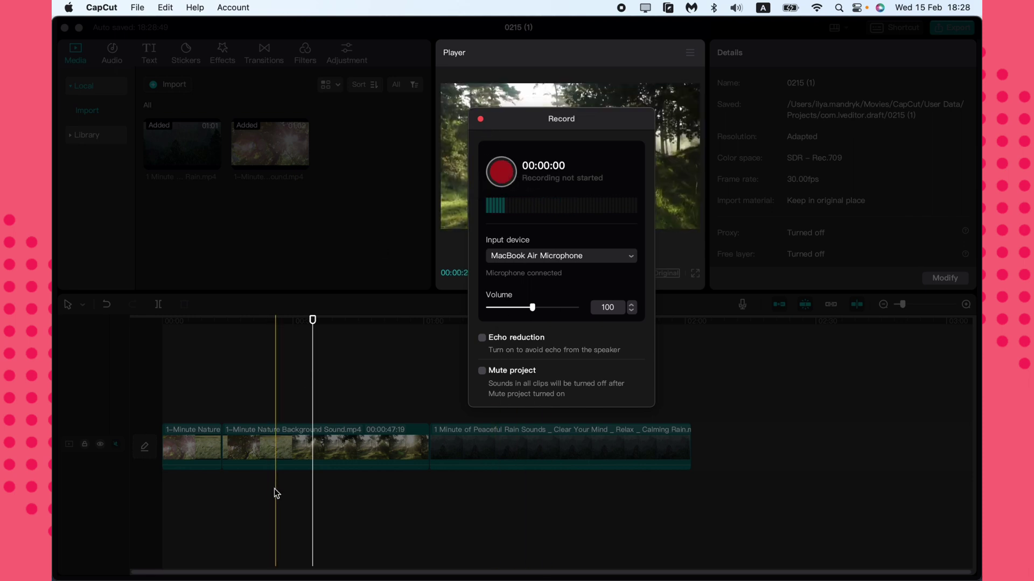
click(502, 172)
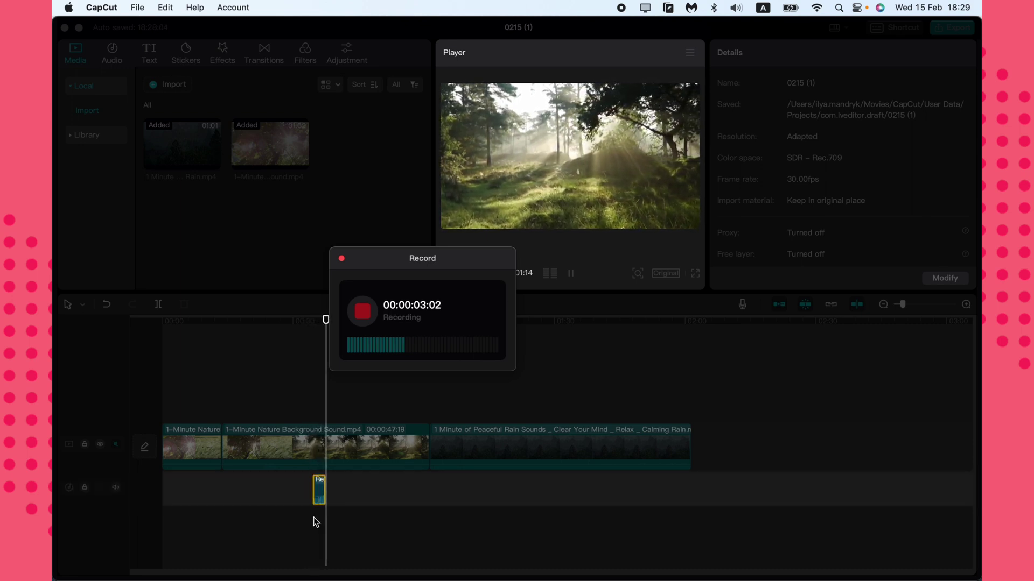
click(363, 311)
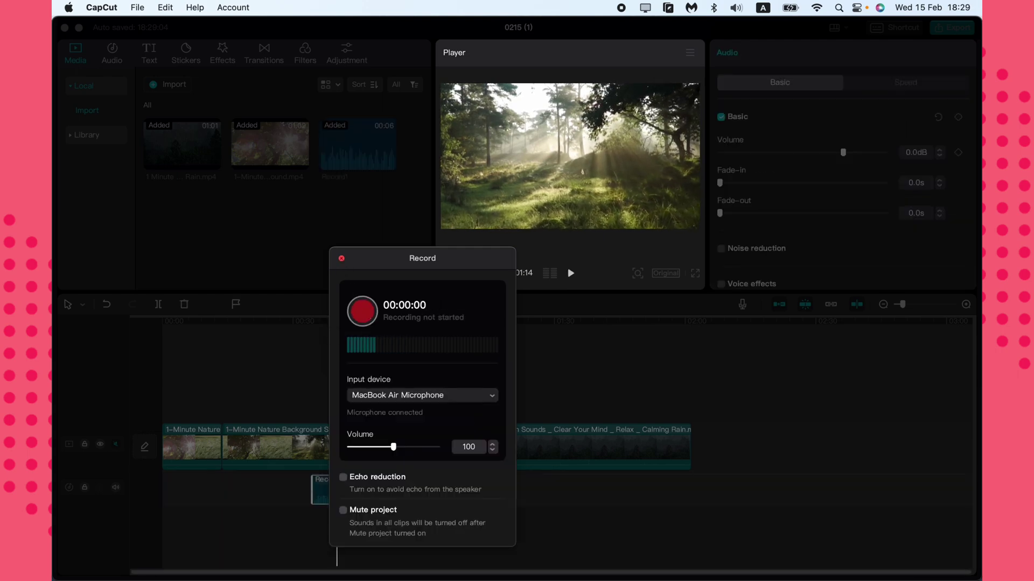
Close the recorder, slide Record1 earlier to about 21 seconds, and zoom the timeline in.
click(342, 258)
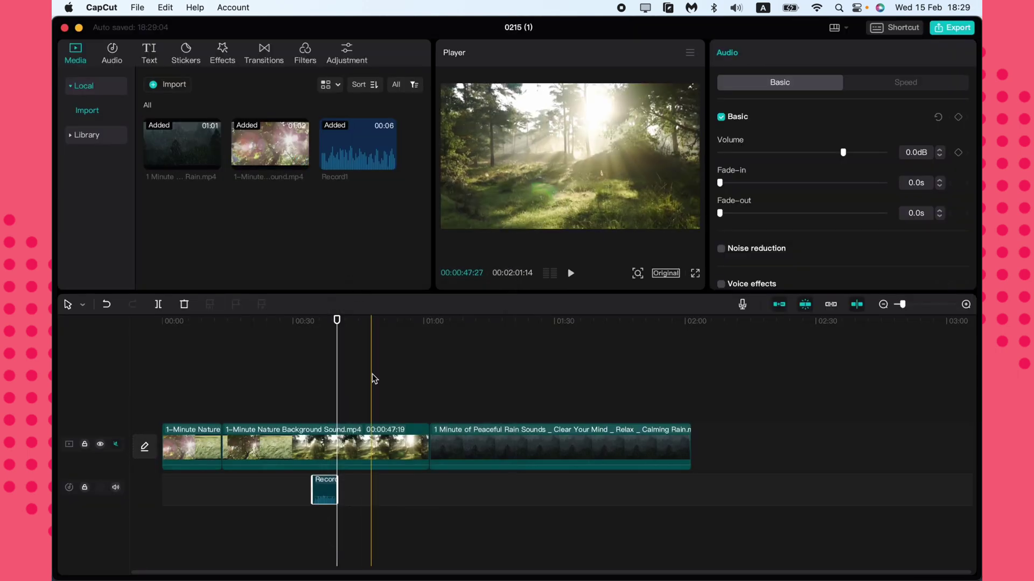
drag(326, 490, 277, 490)
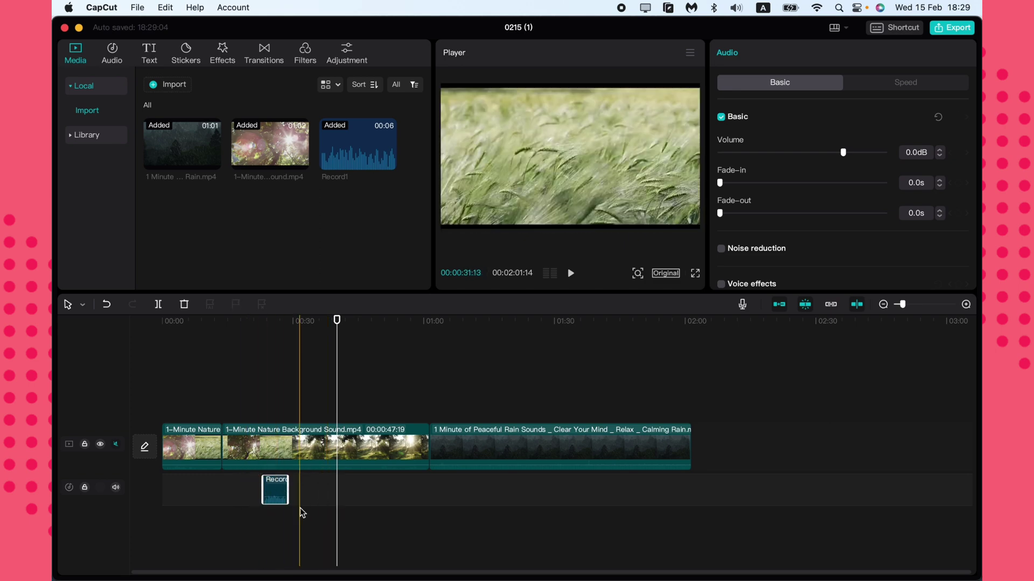
drag(336, 322, 487, 323)
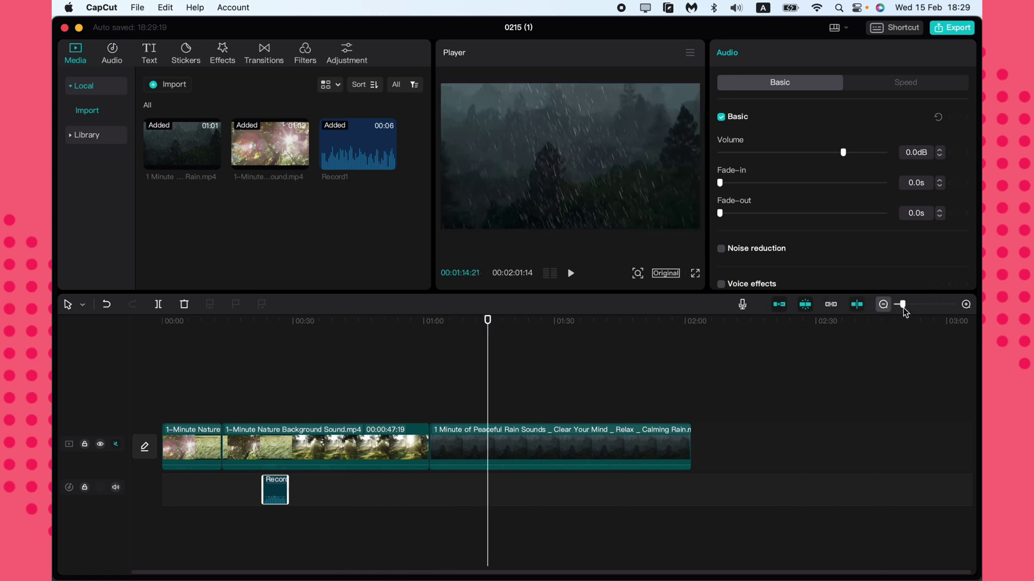
click(371, 323)
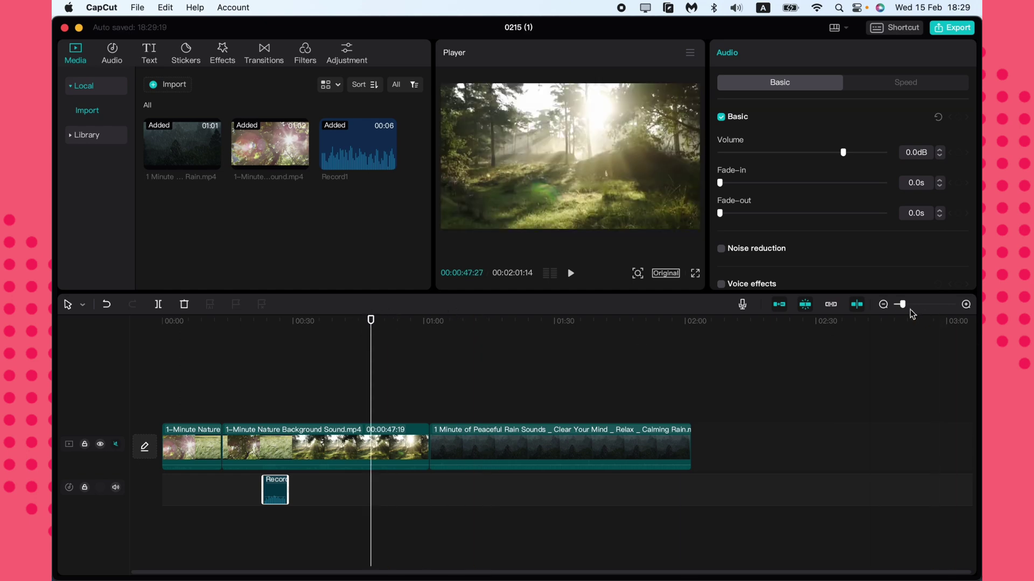
drag(904, 305, 907, 305)
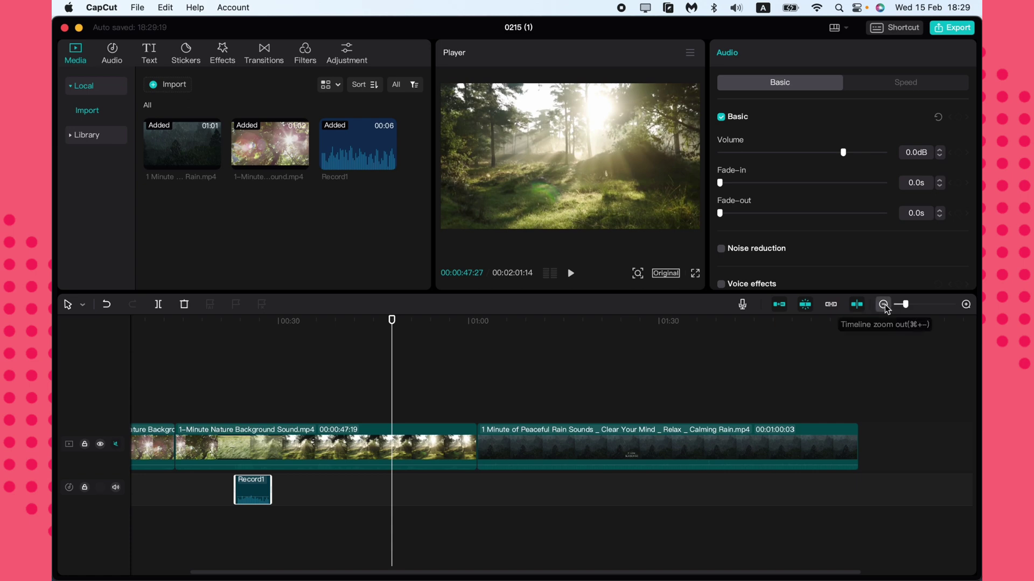
mouse_move(905, 305)
mouse_down()
mouse_move(925, 313)
mouse_move(909, 306)
mouse_up()
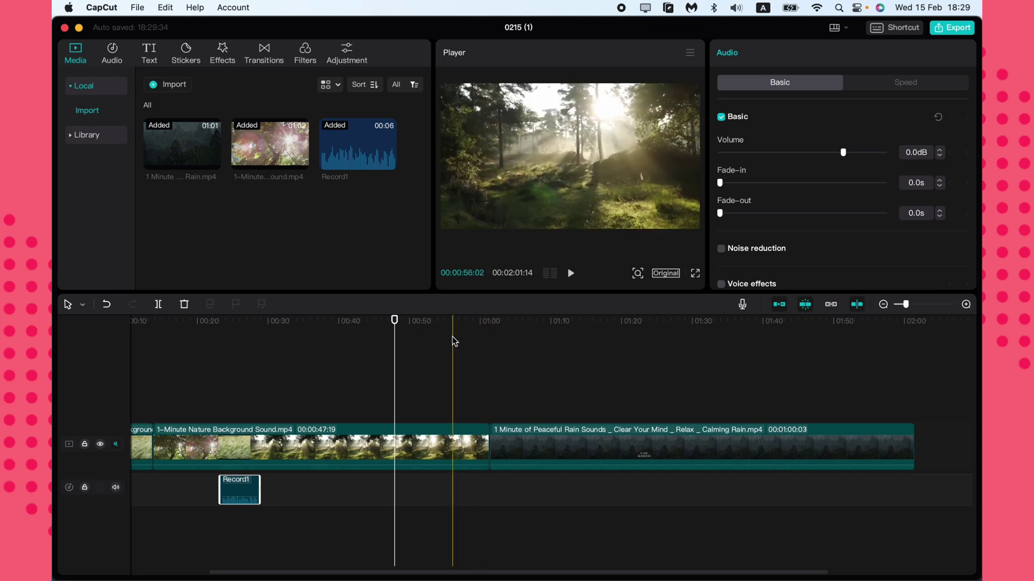
Select the middle nature clip at about 42 seconds and adjust its Scale.
click(393, 441)
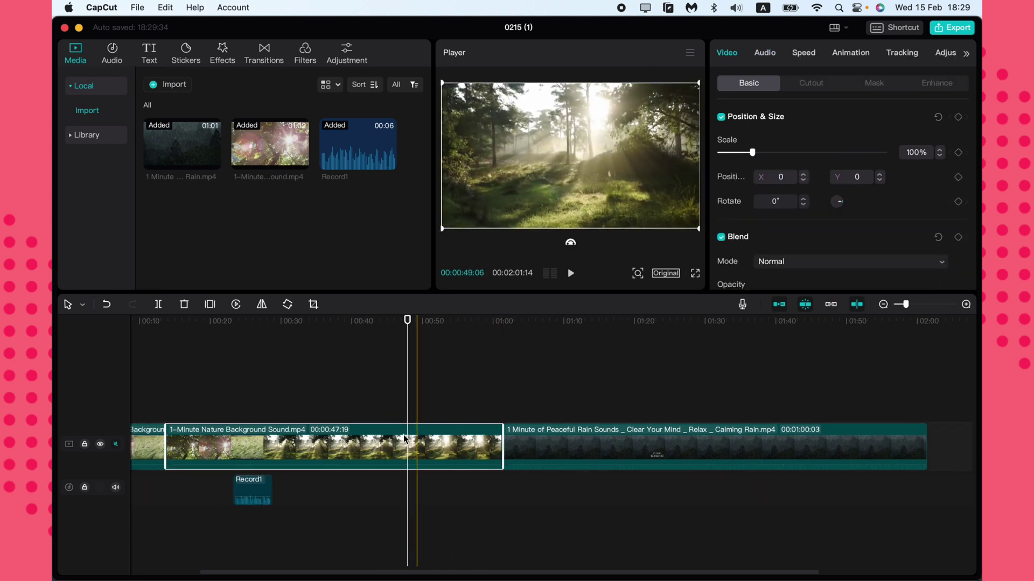
scroll(405, 439, left, 5)
click(465, 339)
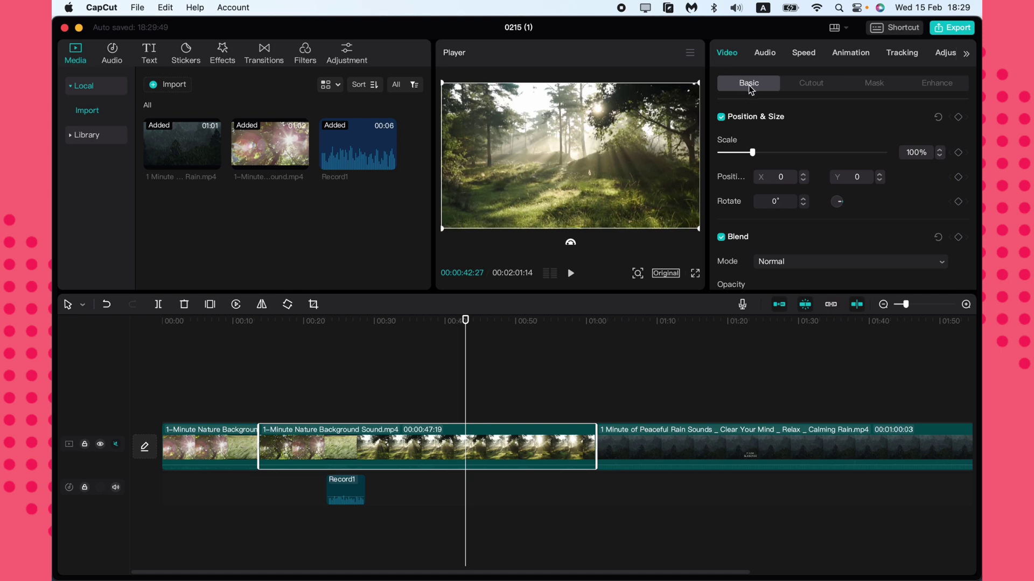
drag(753, 153, 763, 153)
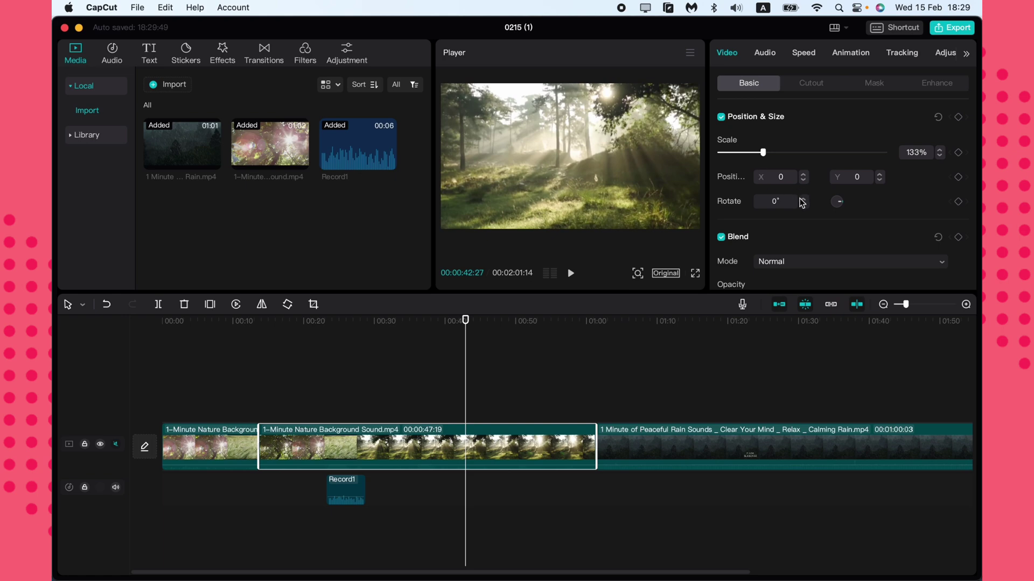
scroll(797, 210, down, 2)
scroll(780, 218, down, 4)
Try lowering Opacity, restore it to 100%, and bring Scale down to 76%.
mouse_move(881, 144)
drag(880, 144, 904, 155)
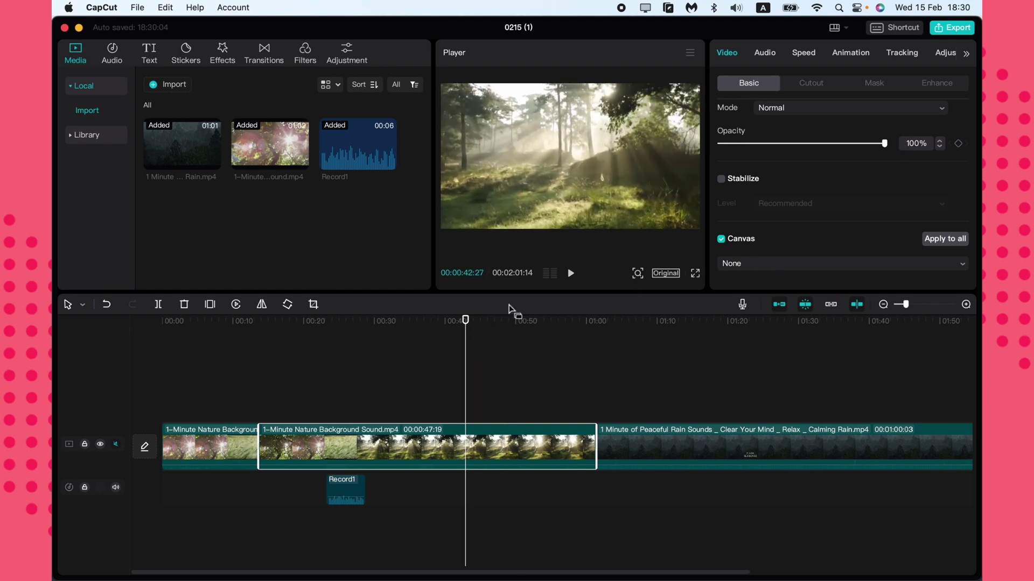
scroll(808, 181, up, 1)
scroll(808, 181, up, 3)
drag(767, 153, 744, 159)
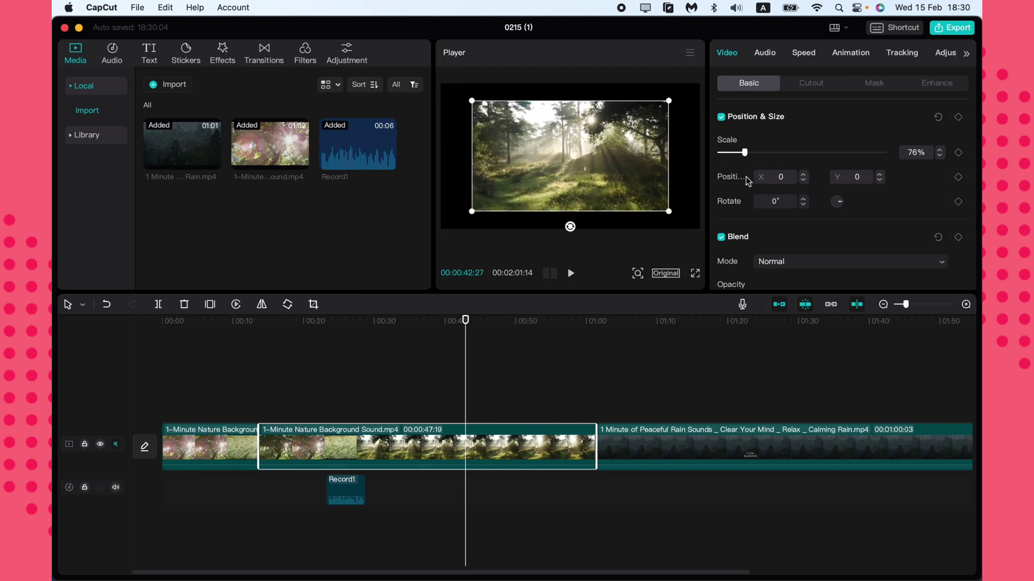
scroll(775, 189, down, 5)
Apply the red snowflake styled background canvas to the nature clip.
click(778, 263)
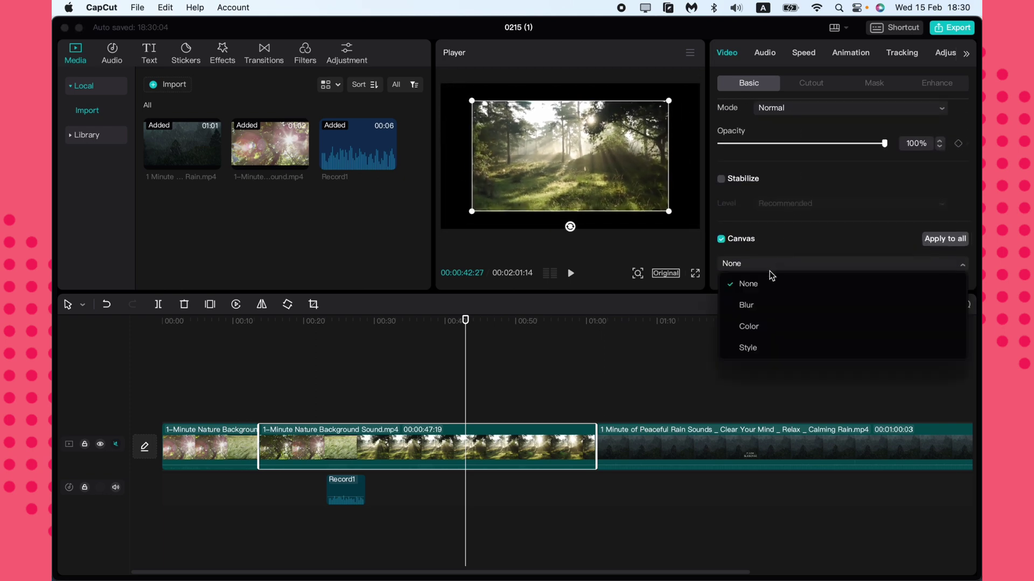
click(749, 348)
scroll(780, 243, down, 2)
click(792, 245)
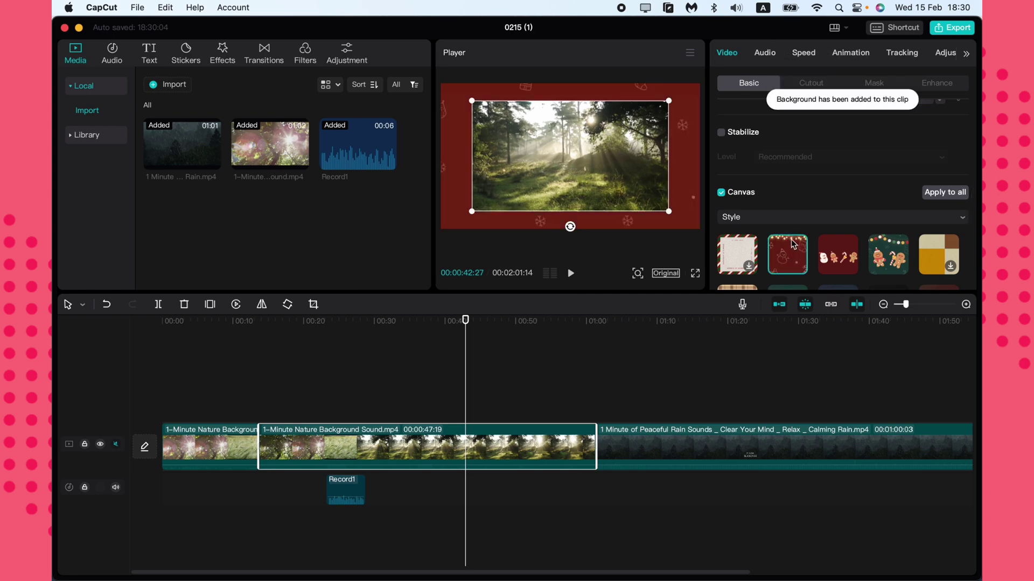
Switch the canvas to the first blur background and show the Cutout options.
click(815, 218)
click(767, 258)
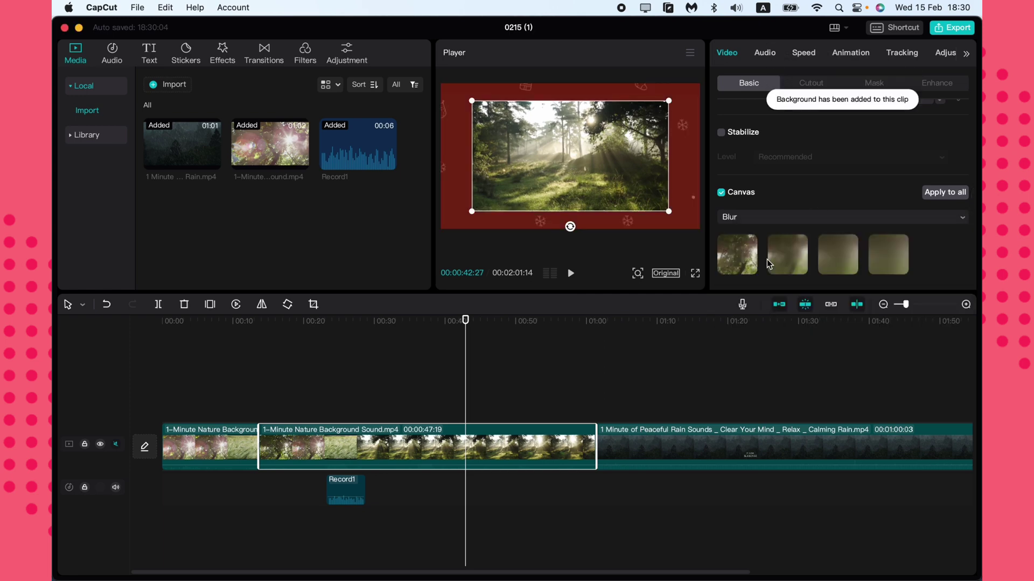
click(738, 252)
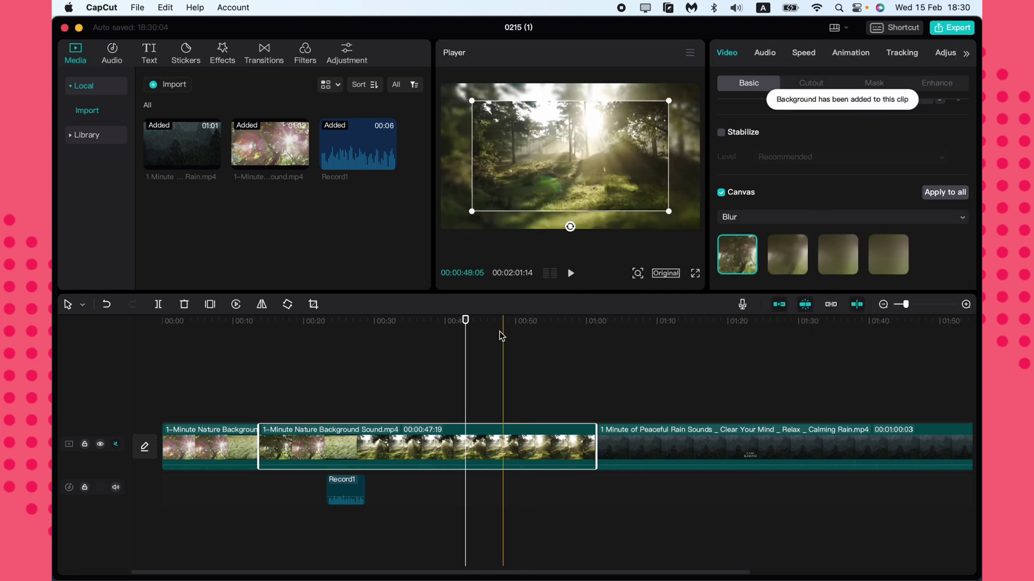
drag(467, 323, 484, 322)
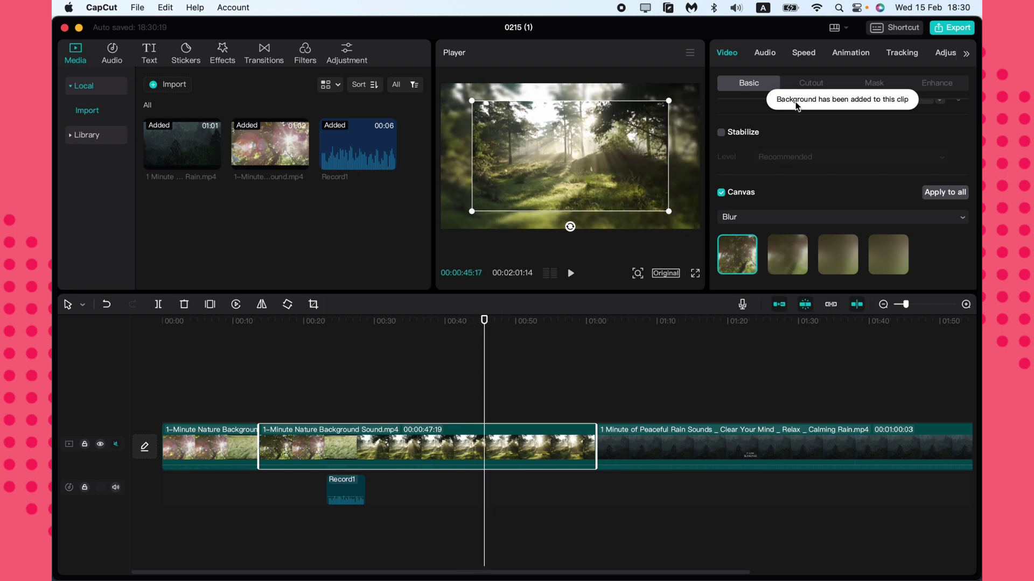
click(806, 86)
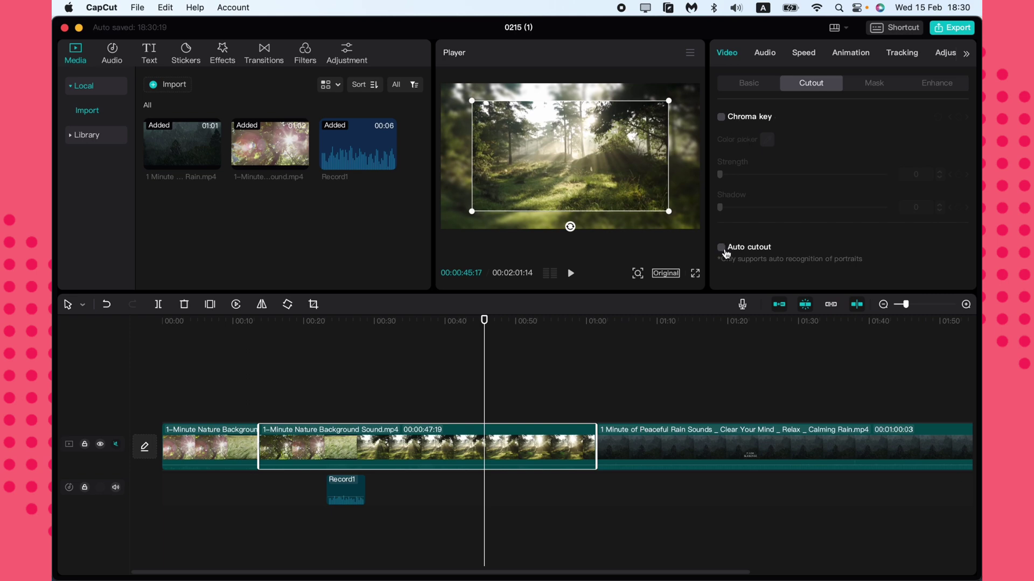
Drag the rain clip onto a new track above the nature footage.
click(570, 322)
drag(571, 322, 430, 321)
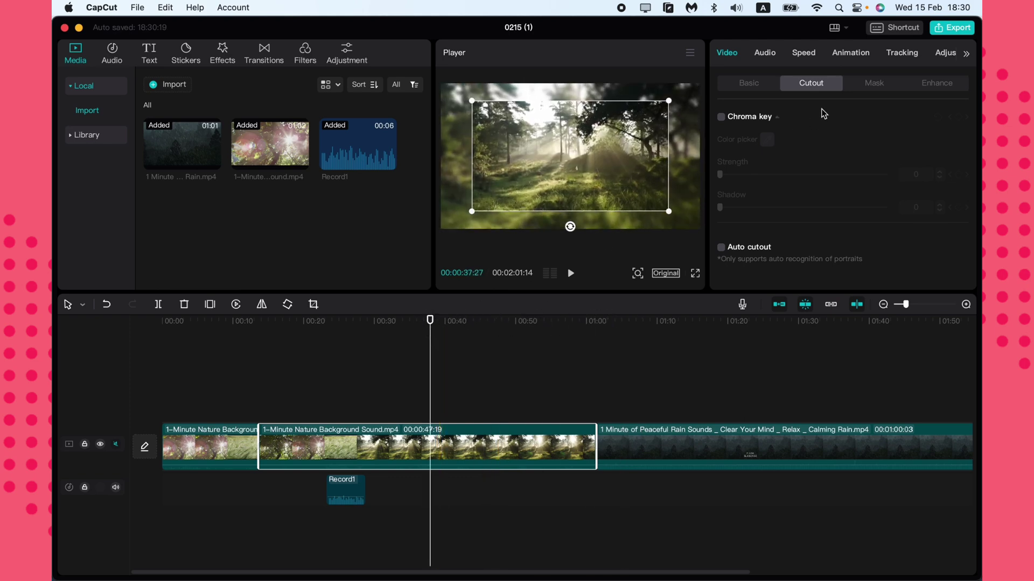
click(873, 84)
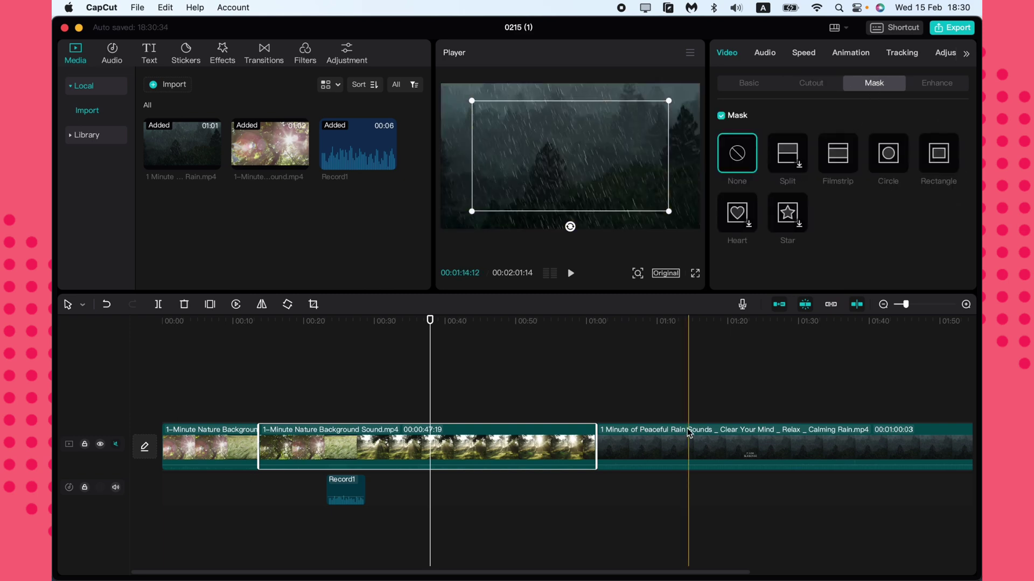
drag(623, 447, 355, 398)
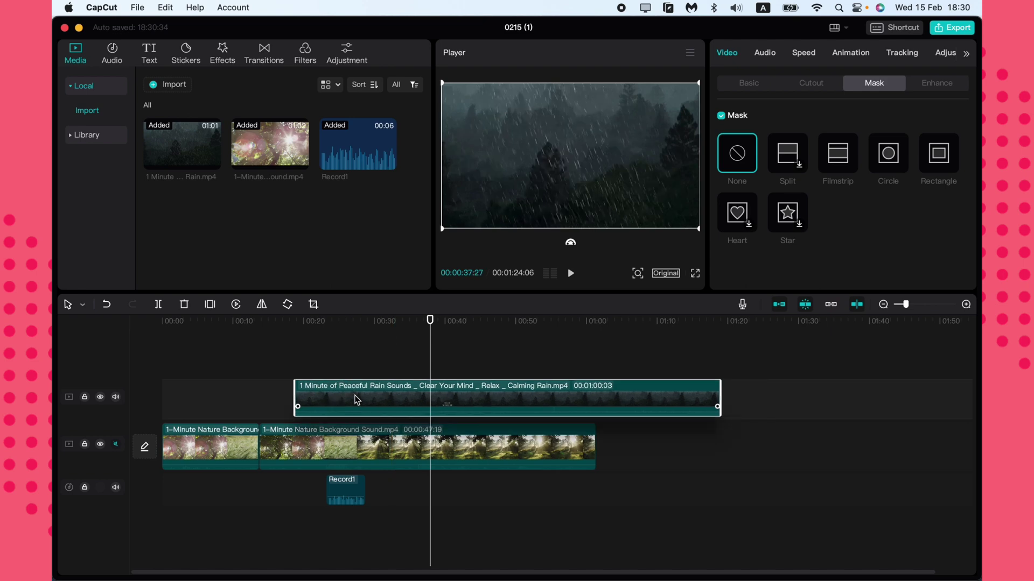
click(439, 444)
click(439, 394)
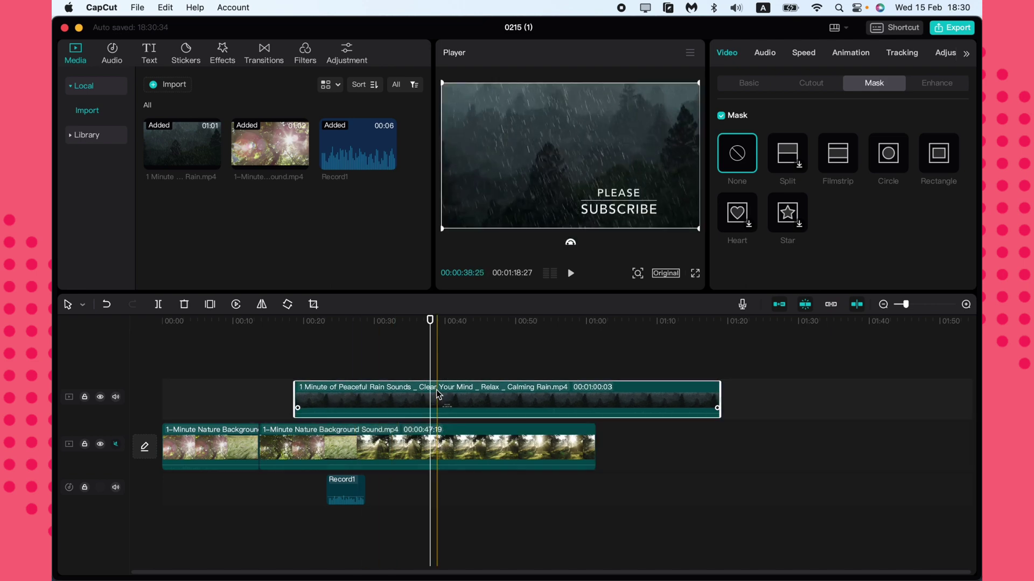
Give the rain clip a circle mask moved upper-left and start it near 00:14.
click(890, 156)
drag(609, 198, 528, 159)
drag(384, 378, 341, 393)
click(291, 357)
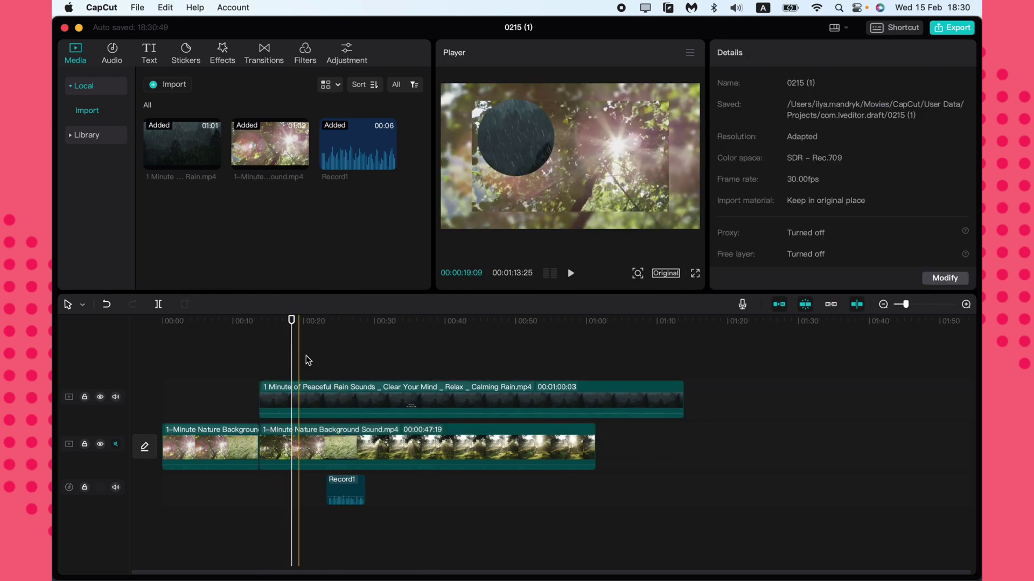
click(375, 400)
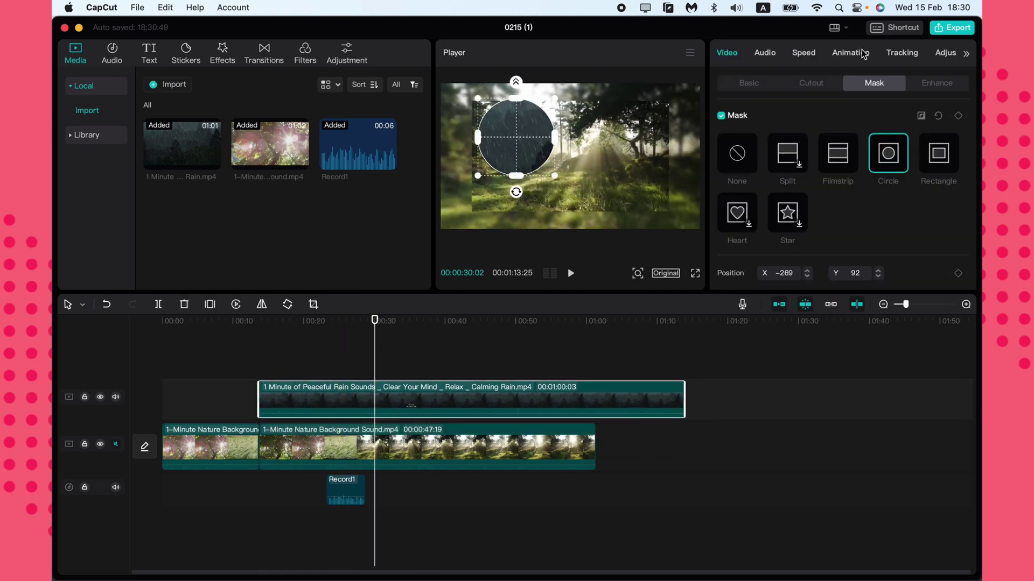
Enable Face enhancement on the rain clip with Smooth 42 and Brighten 42.
click(943, 86)
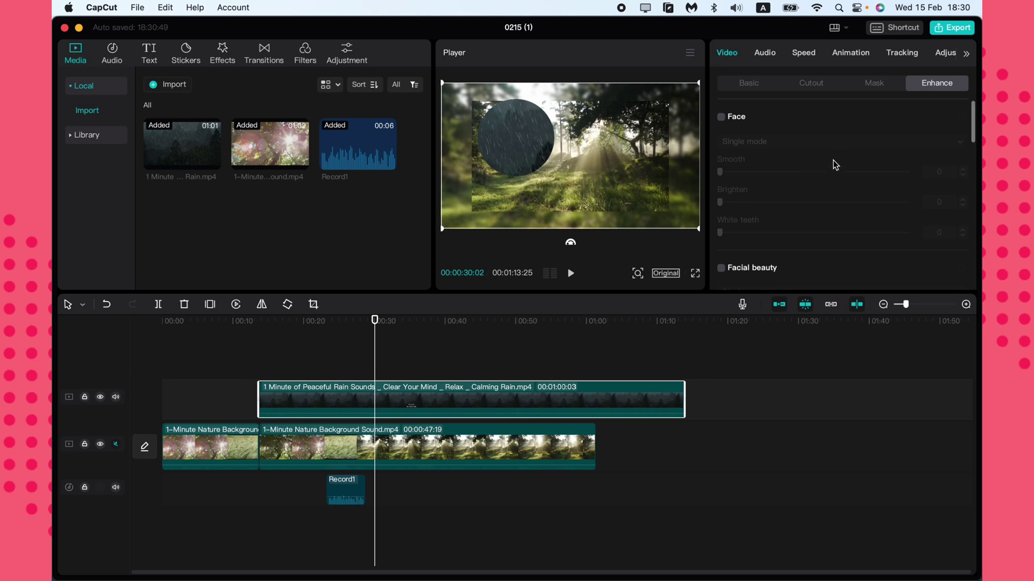
scroll(823, 166, down, 5)
scroll(826, 224, up, 5)
click(721, 117)
drag(719, 171, 798, 171)
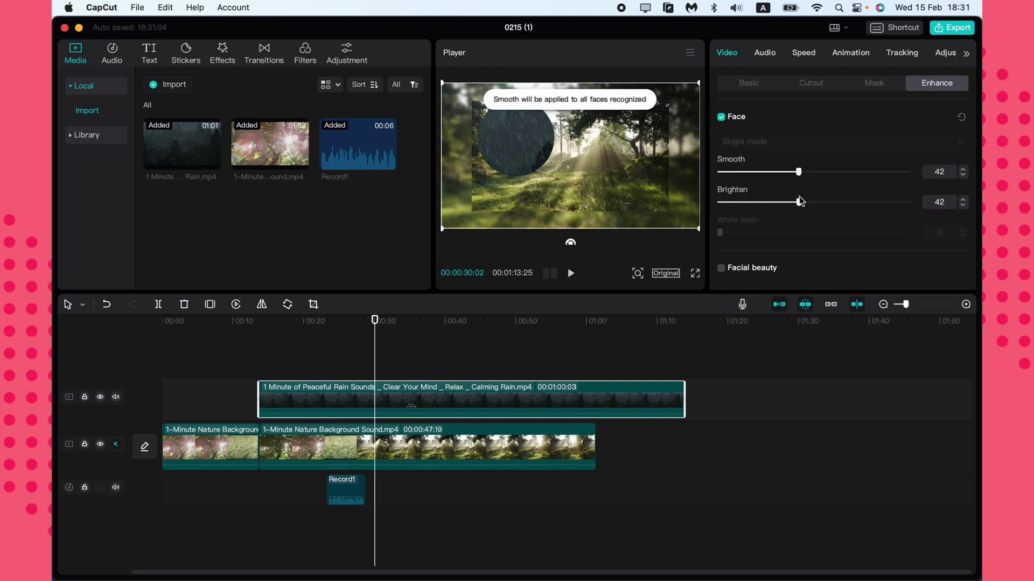
scroll(787, 220, down, 10)
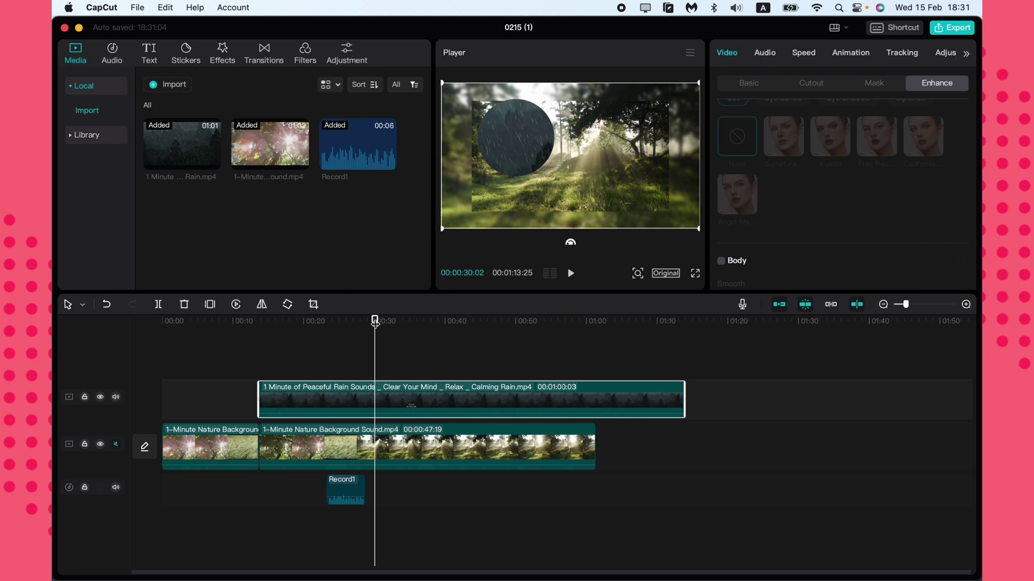
drag(375, 322, 375, 322)
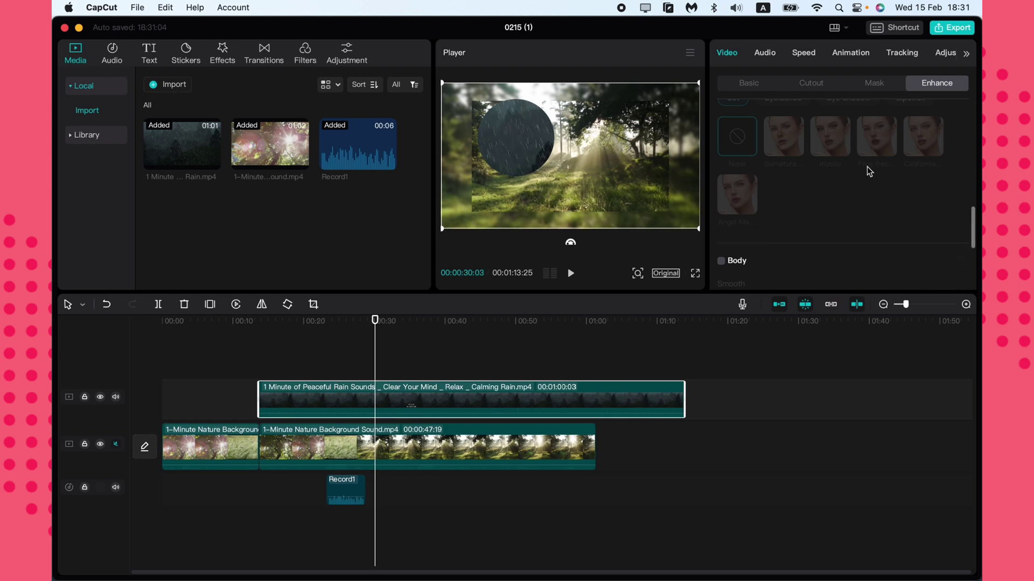
scroll(851, 172, up, 5)
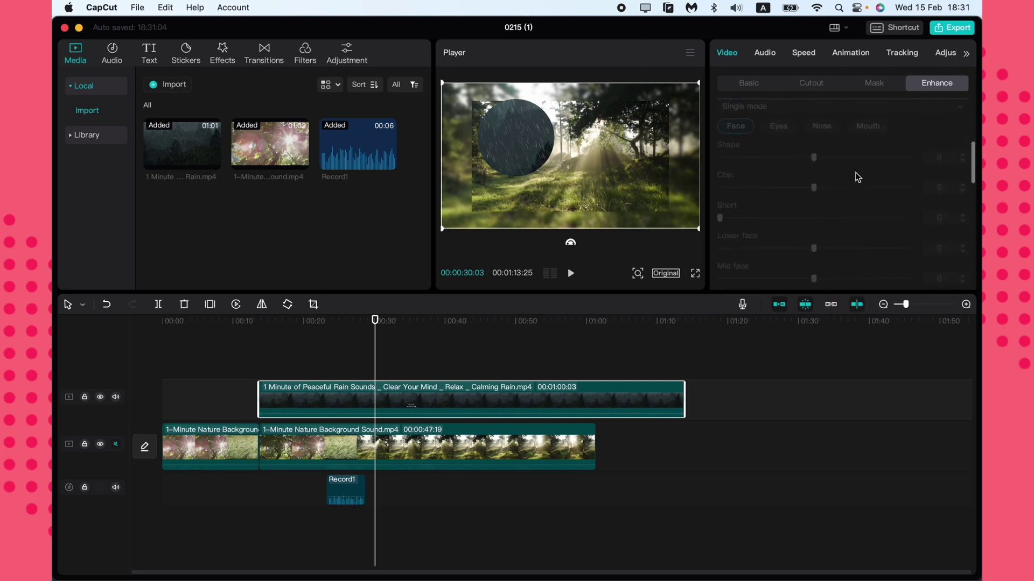
scroll(856, 177, up, 3)
click(349, 350)
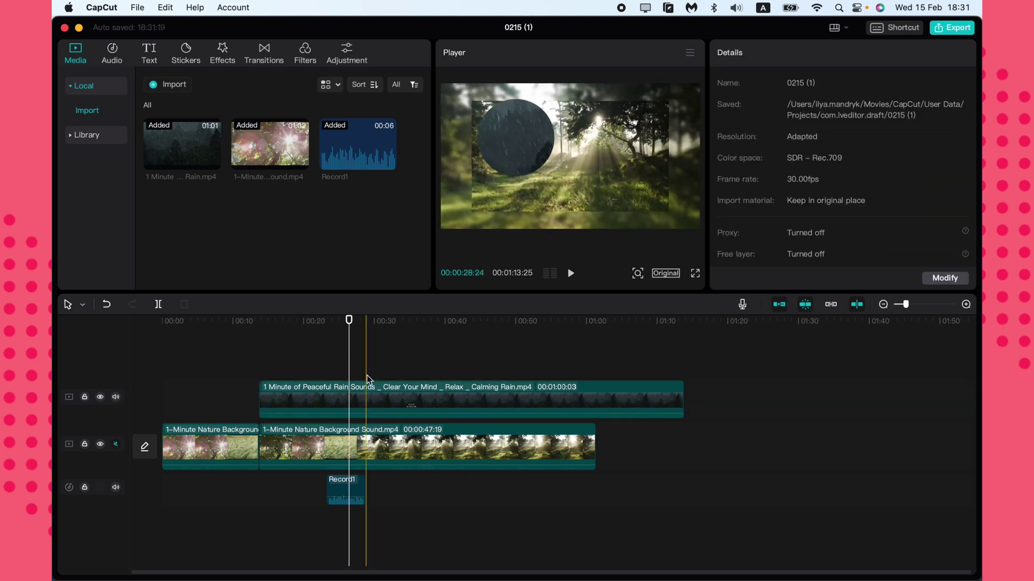
click(368, 396)
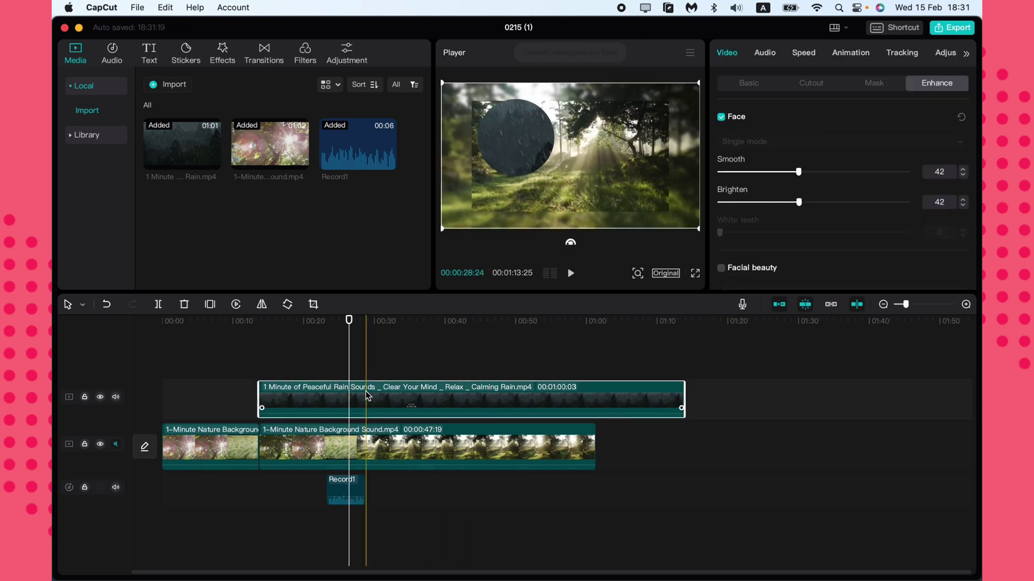
Fade the rain audio in over 5.6s and out over 5.1s, with noise reduction and voice effects on.
click(765, 54)
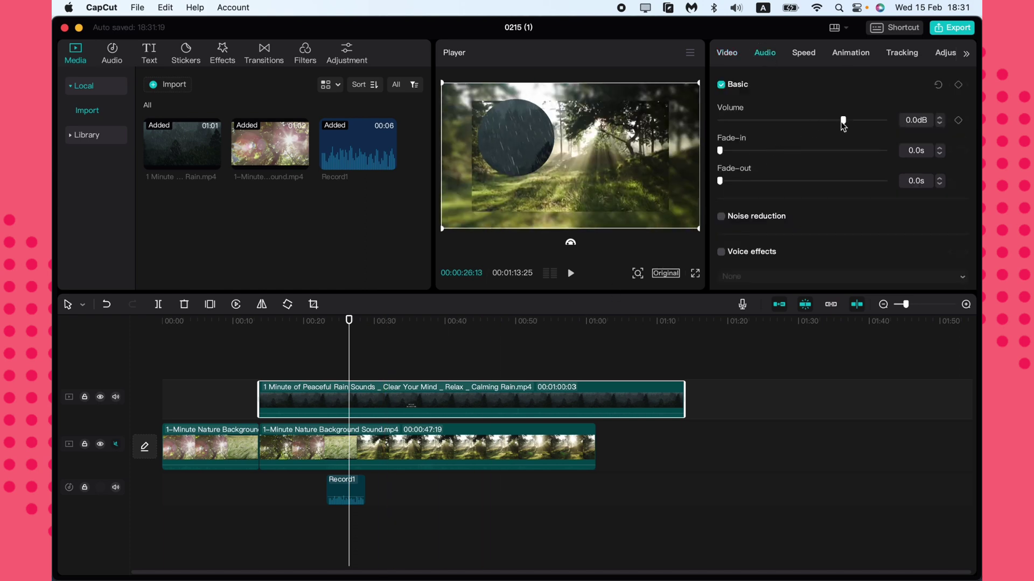
drag(720, 150, 812, 151)
drag(719, 182, 802, 180)
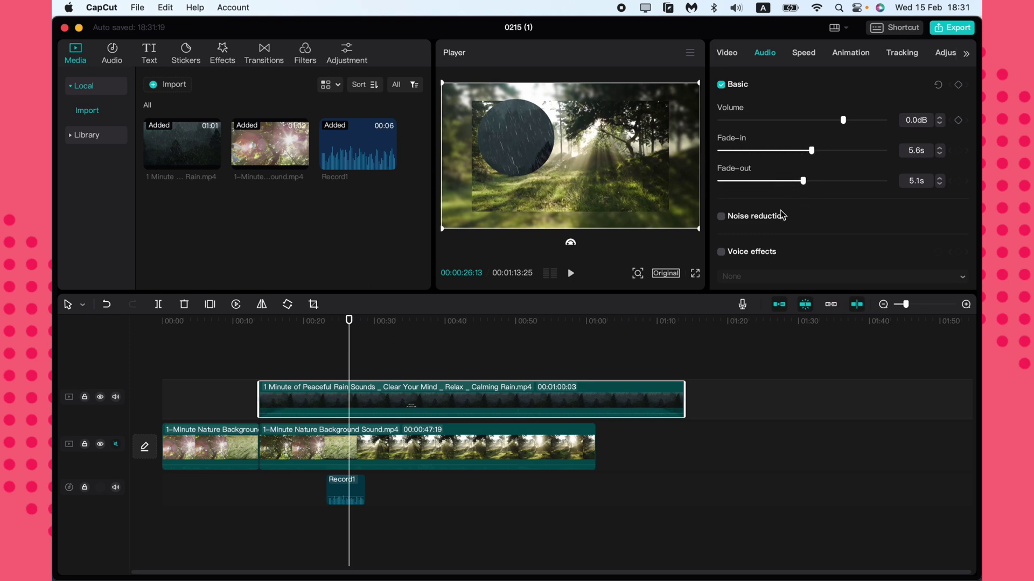
scroll(781, 215, down, 1)
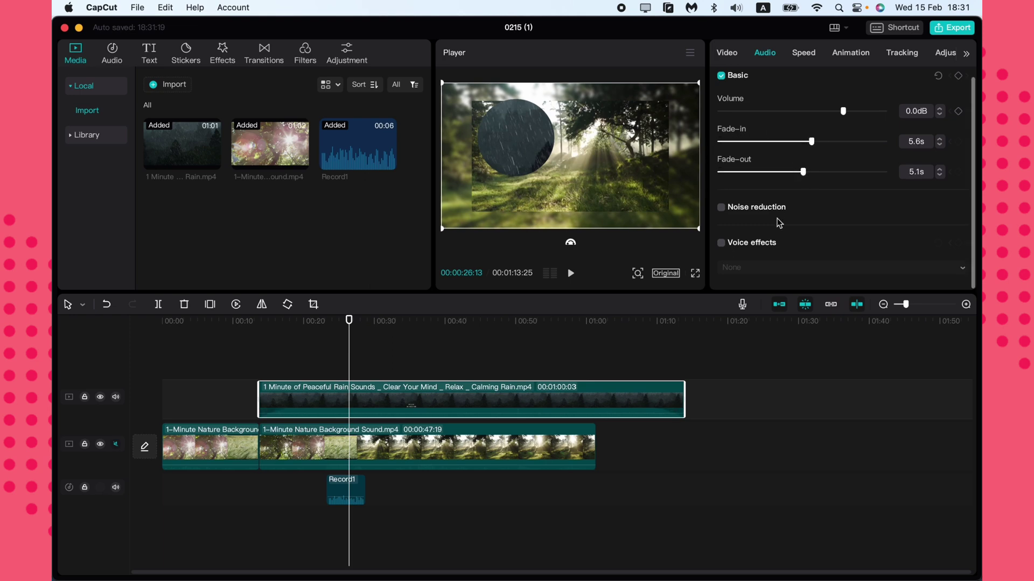
click(722, 209)
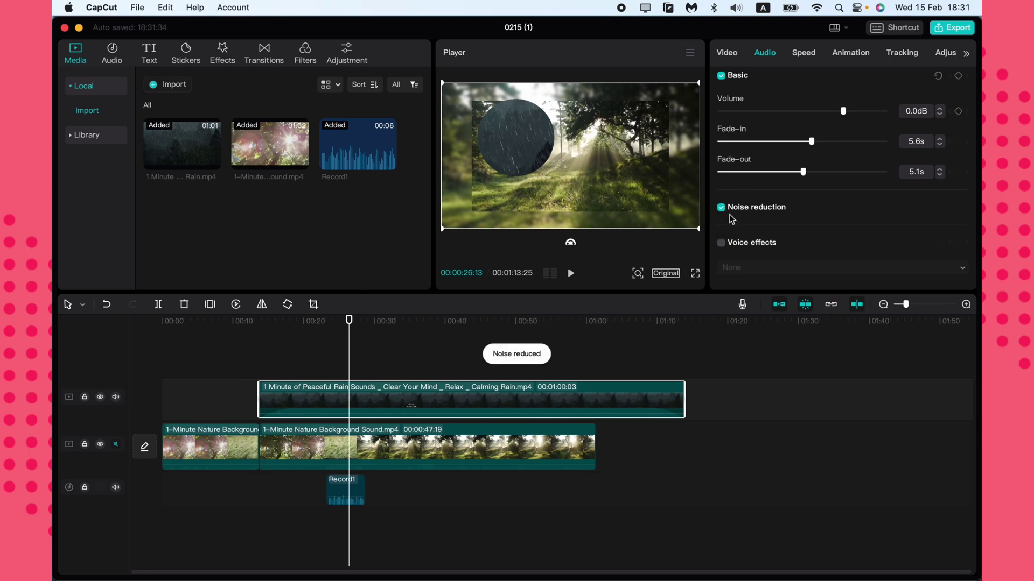
click(722, 243)
click(765, 268)
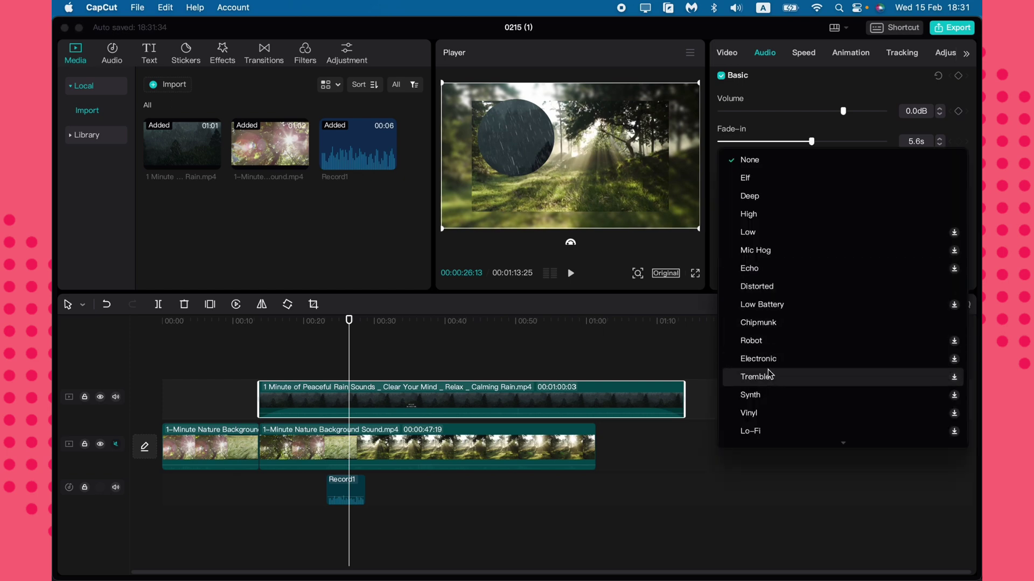
Keep the voice effect at None and check the nature clip's 1.0x speed and duration.
click(626, 375)
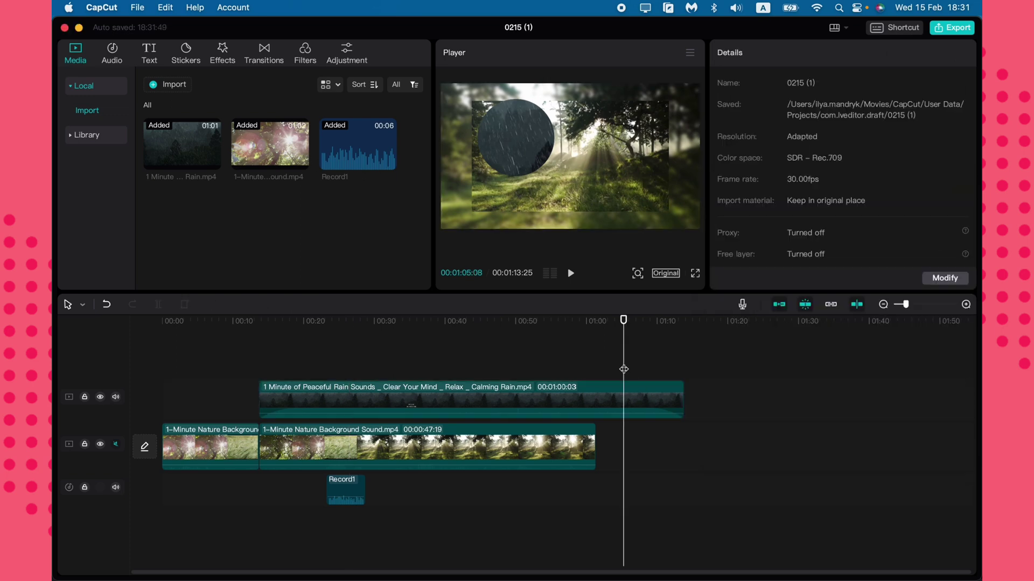
click(625, 398)
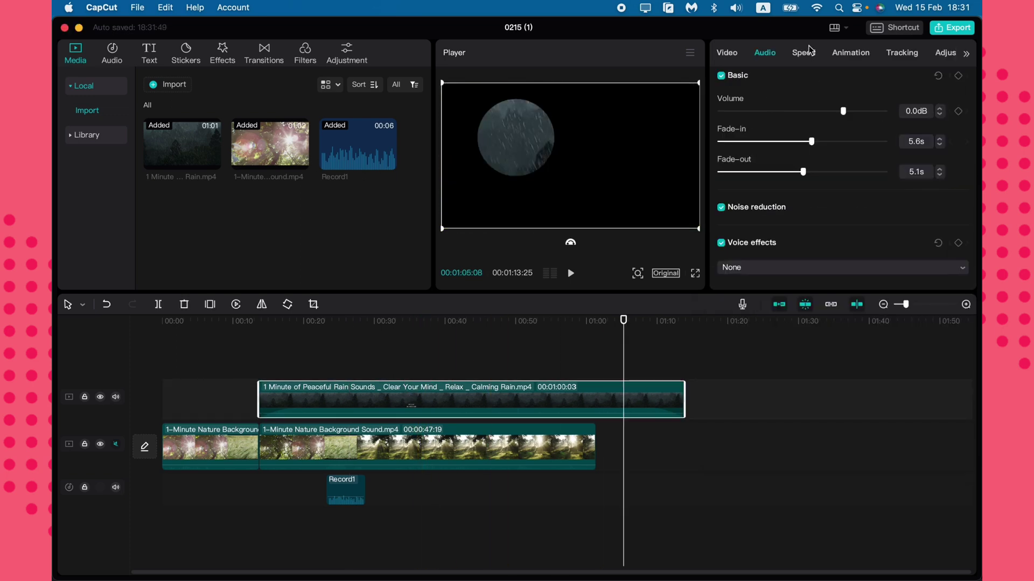
click(403, 447)
click(811, 55)
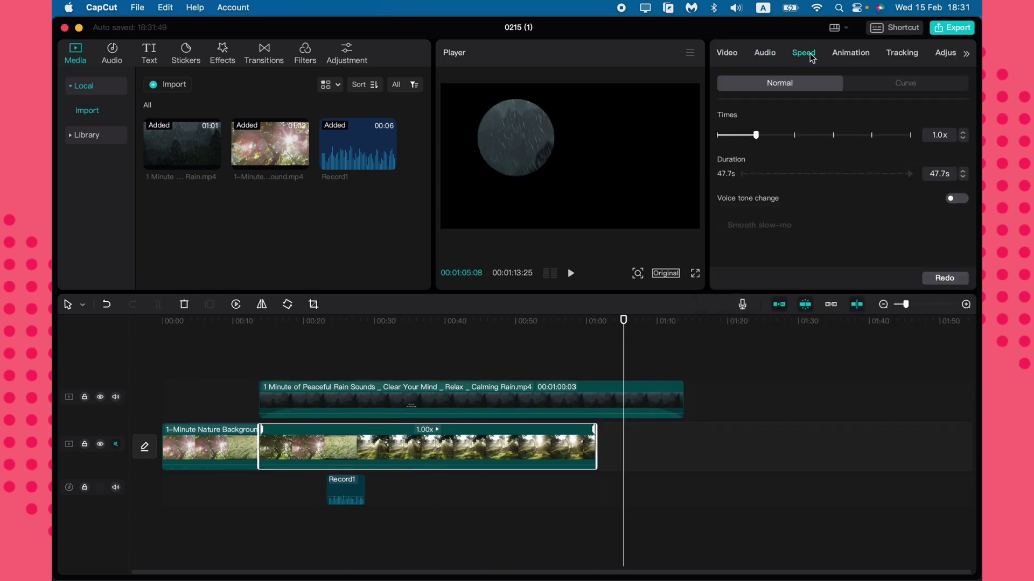
Trim the rain clip to 47.7 seconds to end with the nature clip, then view its animations.
click(470, 321)
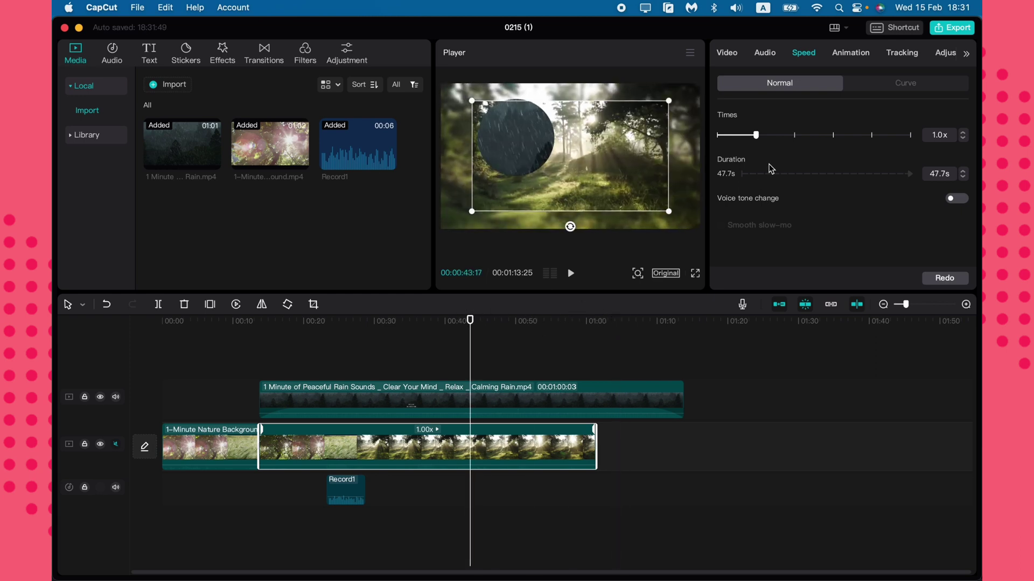
drag(682, 407, 596, 408)
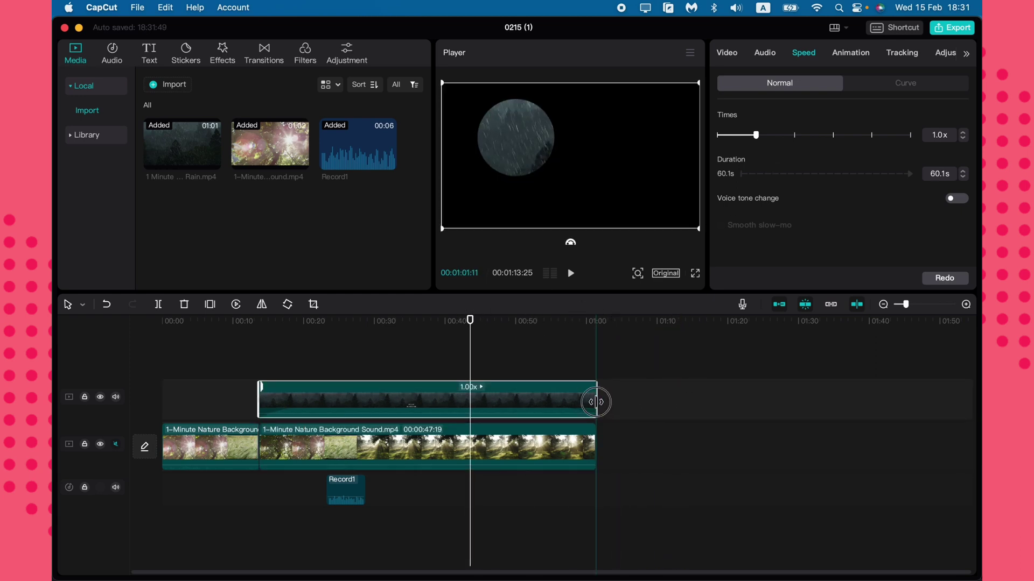
drag(815, 140, 754, 134)
scroll(780, 231, down, 1)
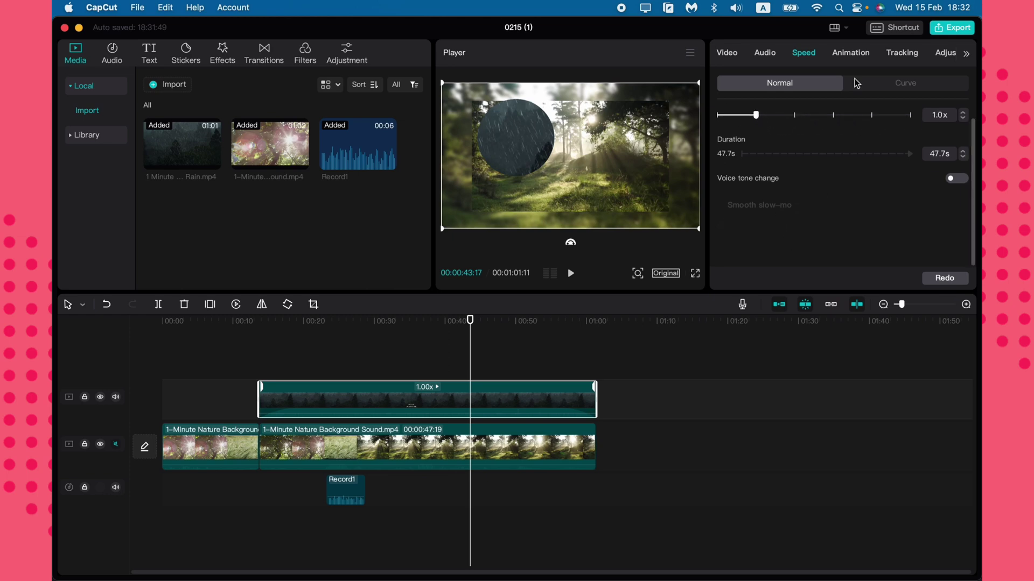
click(861, 57)
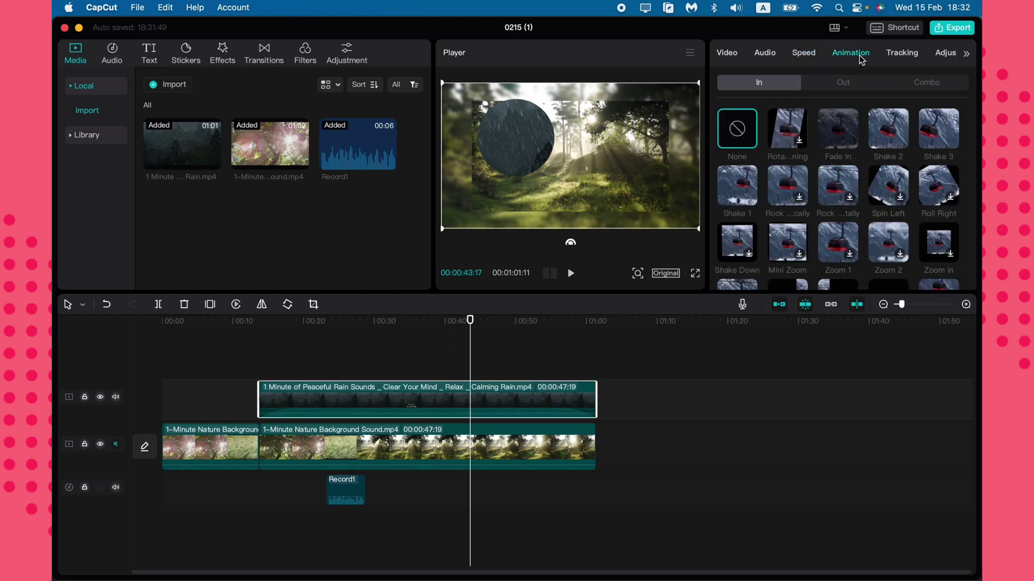
Give the rain clip a rocking entrance animation, then view its Tracking options at about 24 seconds.
click(788, 189)
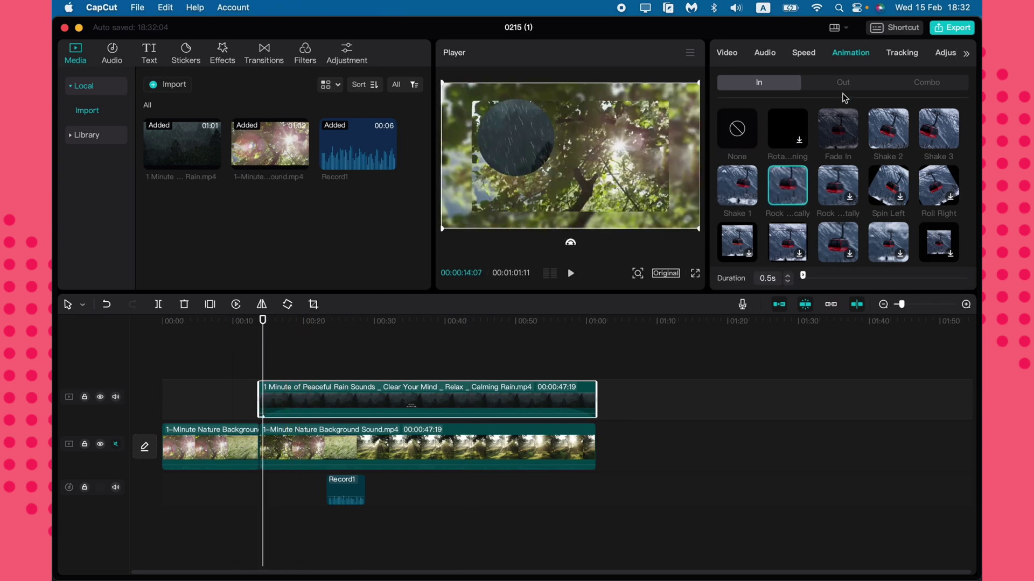
click(862, 84)
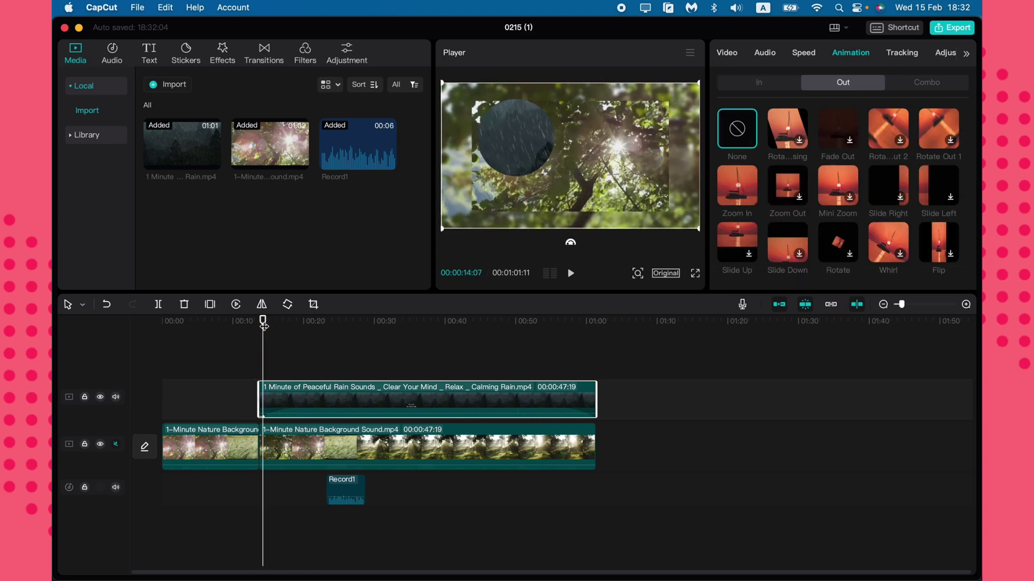
drag(268, 322, 300, 319)
click(759, 86)
click(831, 84)
click(904, 59)
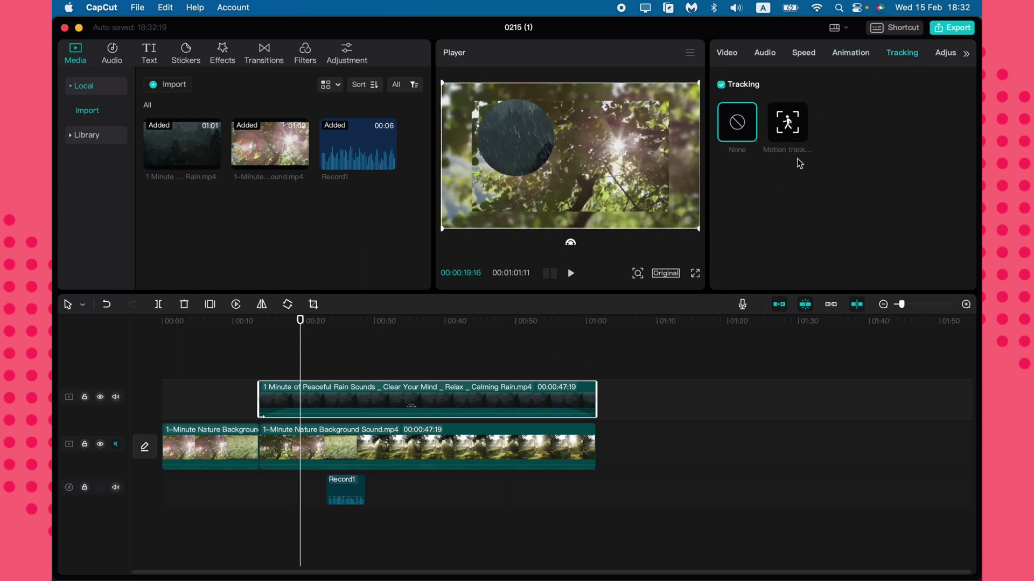
drag(300, 321, 337, 322)
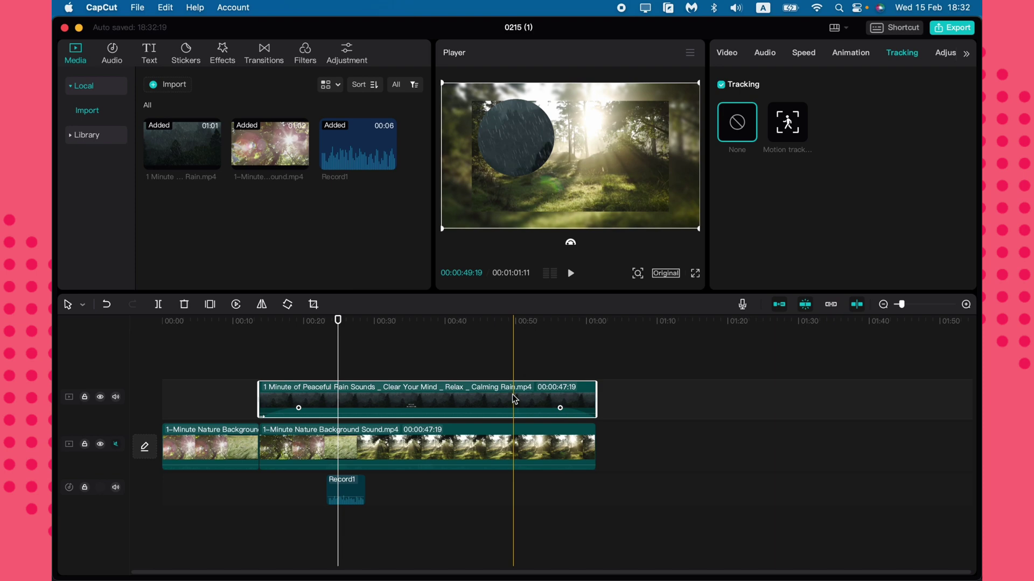
Delete the rain overlay clip and select the second nature clip.
key(Delete)
drag(338, 322, 281, 334)
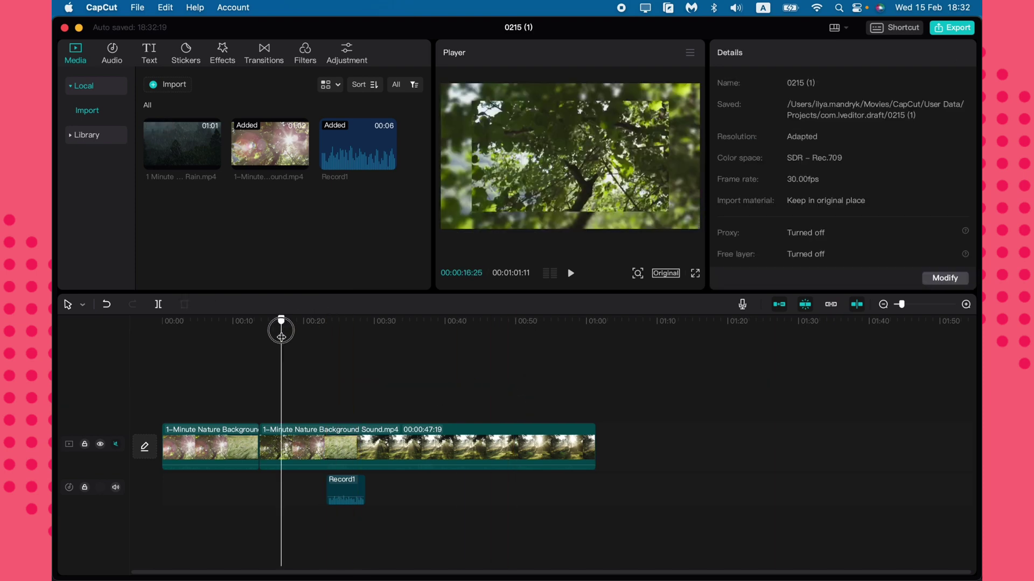
click(336, 447)
Keyframe the clip's Scale at 76% at 16s and 145% at 31s, then play the zoom.
click(728, 55)
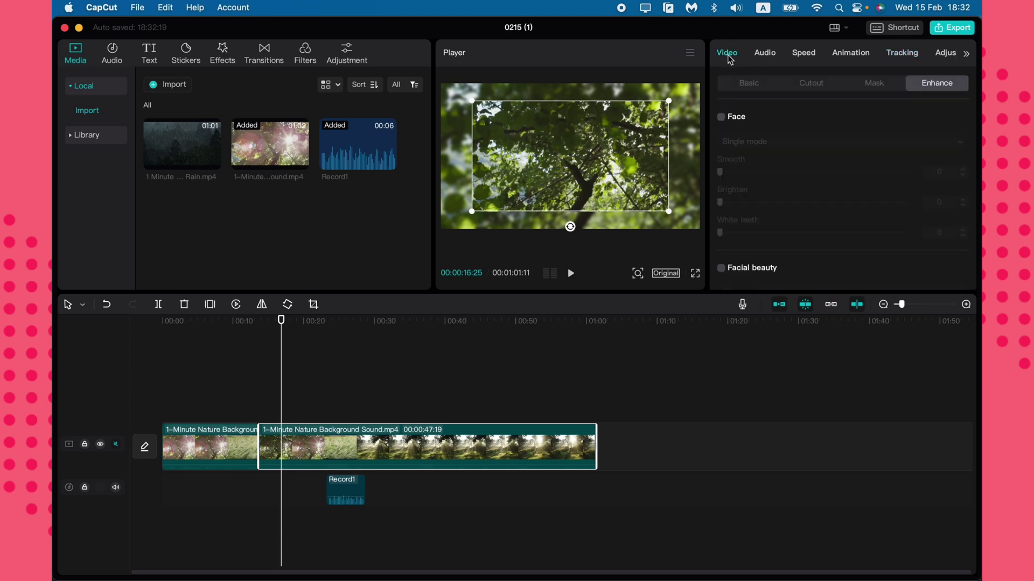
click(754, 81)
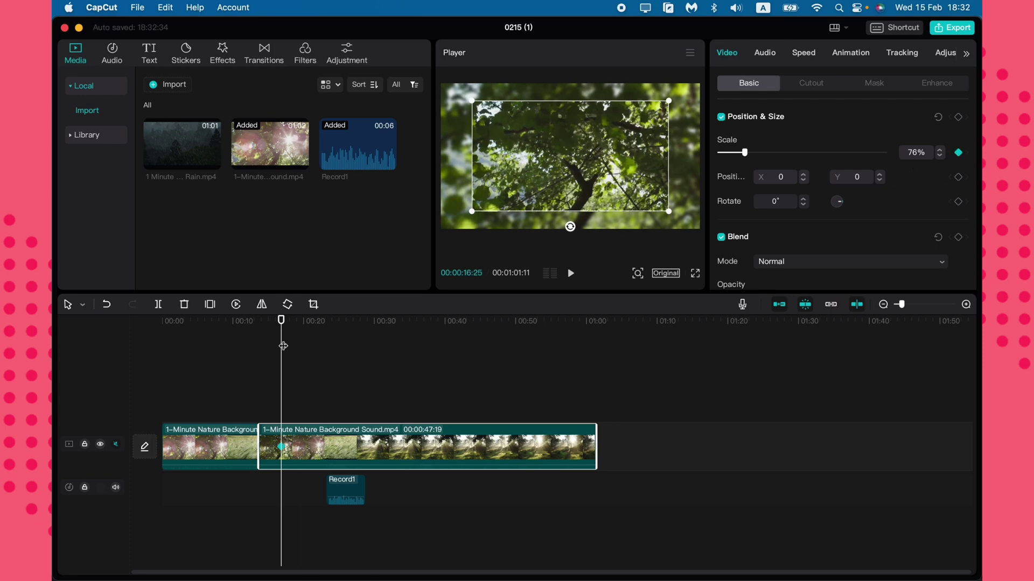
drag(282, 322, 381, 321)
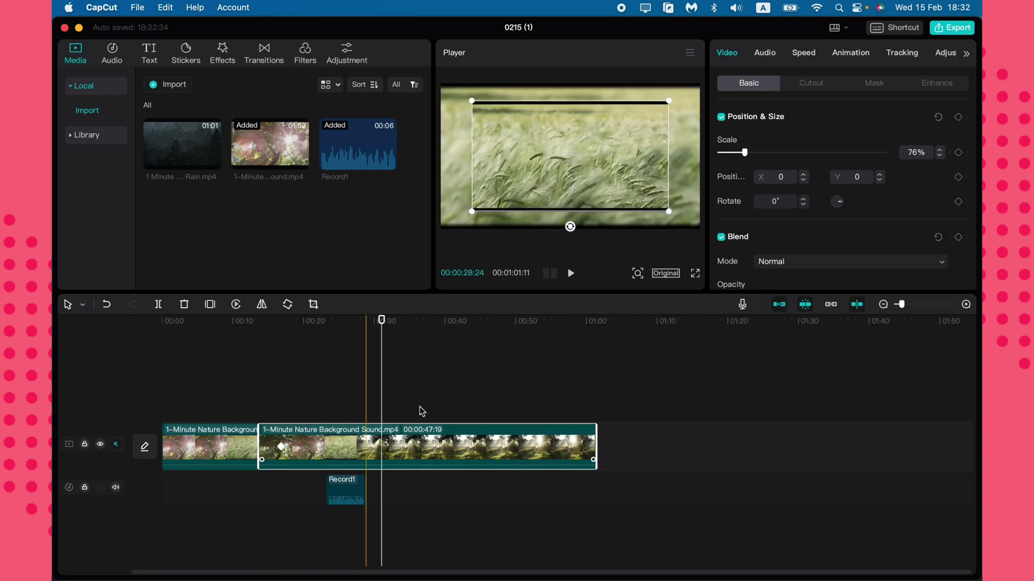
drag(747, 154, 769, 155)
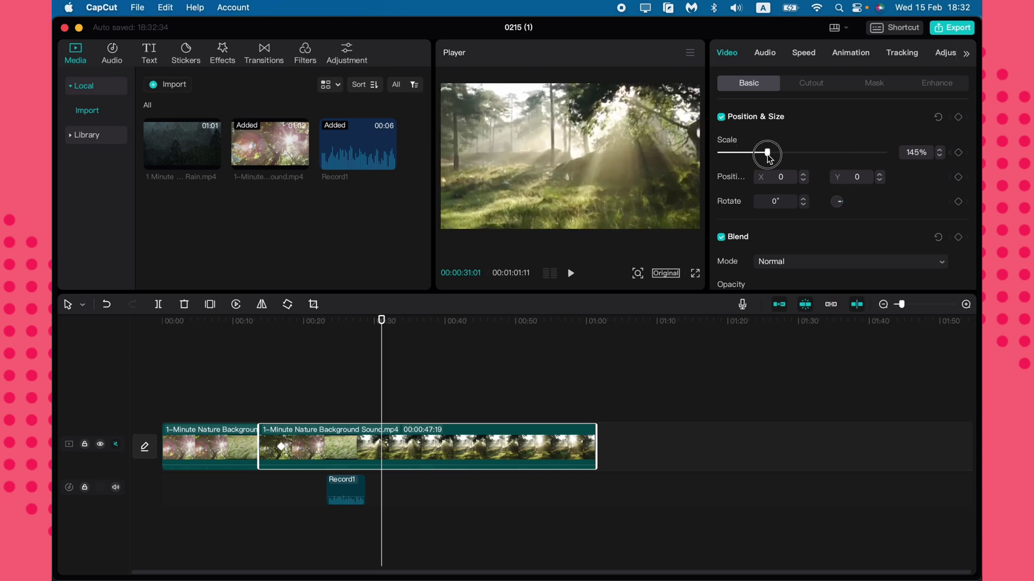
drag(381, 322, 272, 327)
key(space)
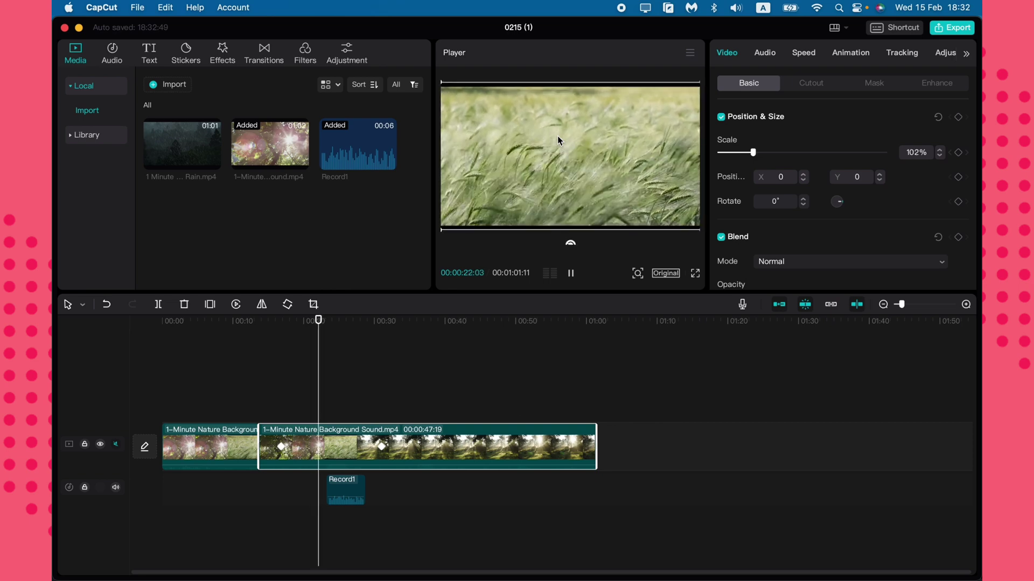
drag(332, 321, 386, 322)
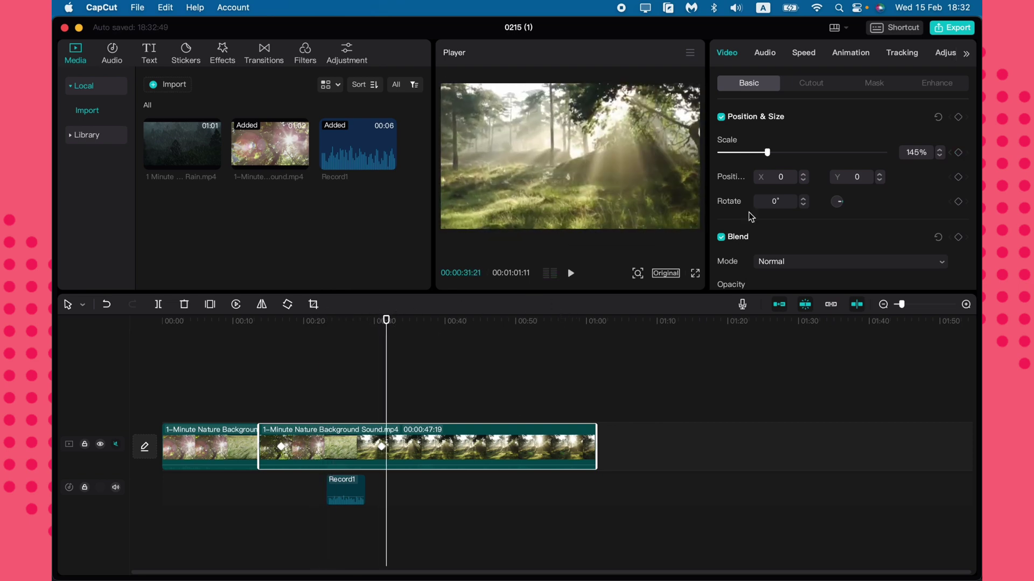
Select the Record1 audio and speed it up to 3.6x.
click(947, 53)
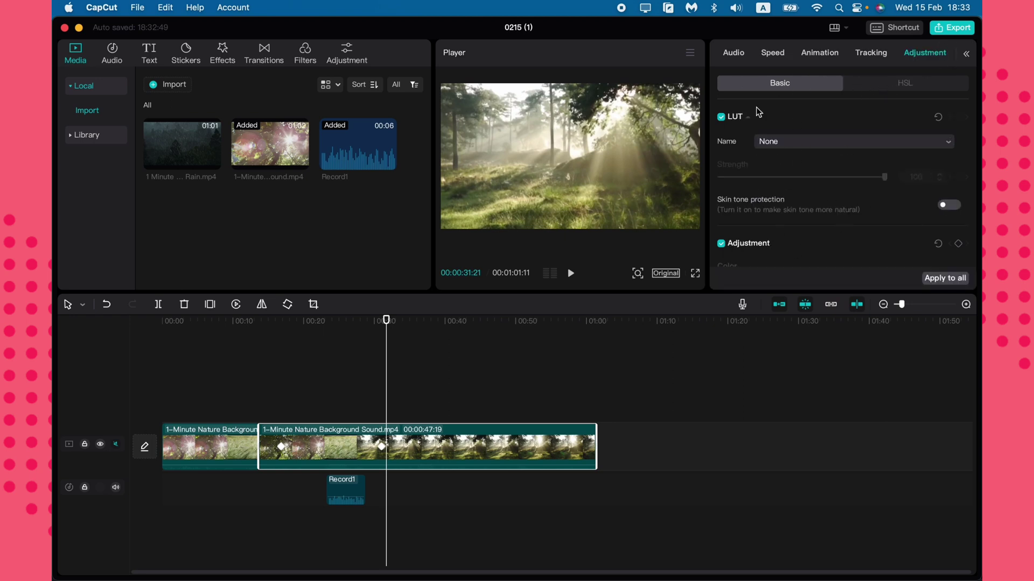
click(733, 53)
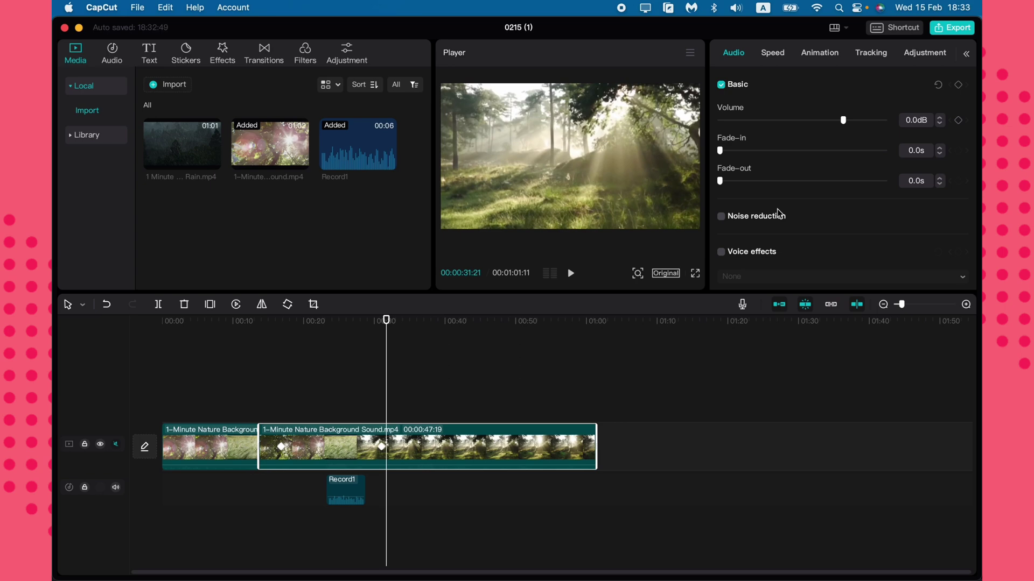
drag(387, 321, 314, 326)
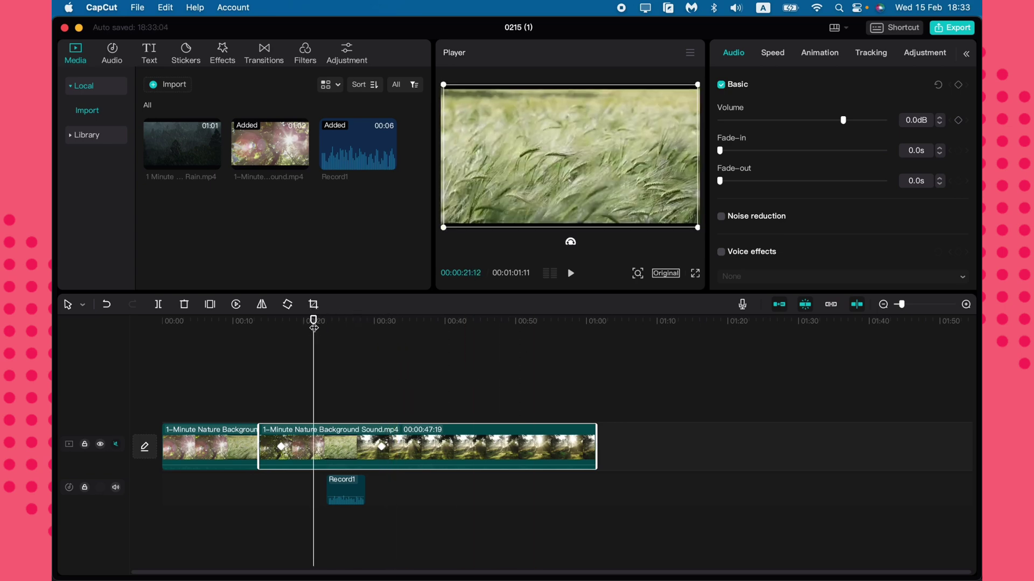
click(348, 493)
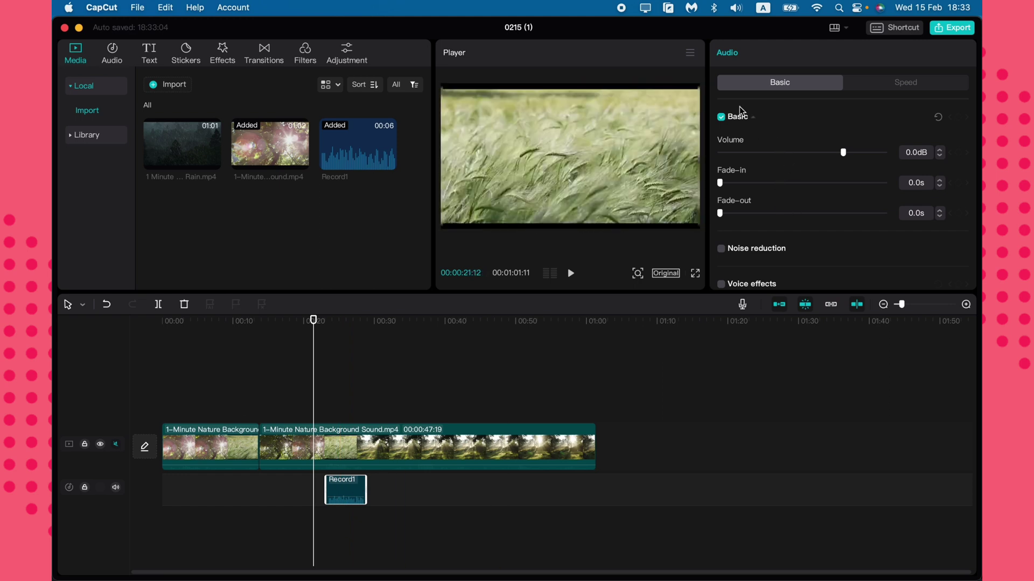
click(850, 85)
drag(756, 133, 811, 133)
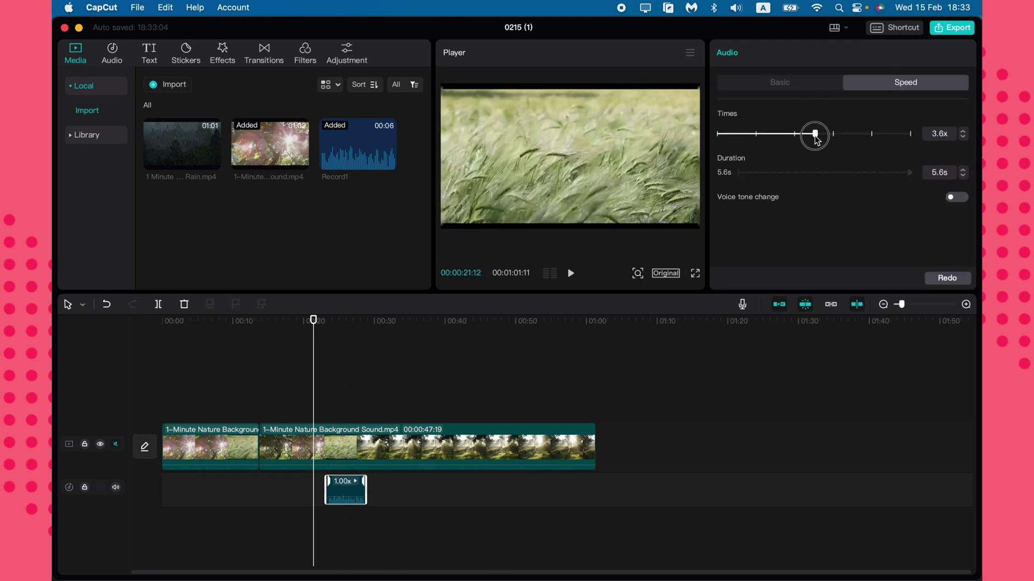
Give Record1 a 0.4s fade-in, 0.6s fade-out and noise reduction.
click(767, 85)
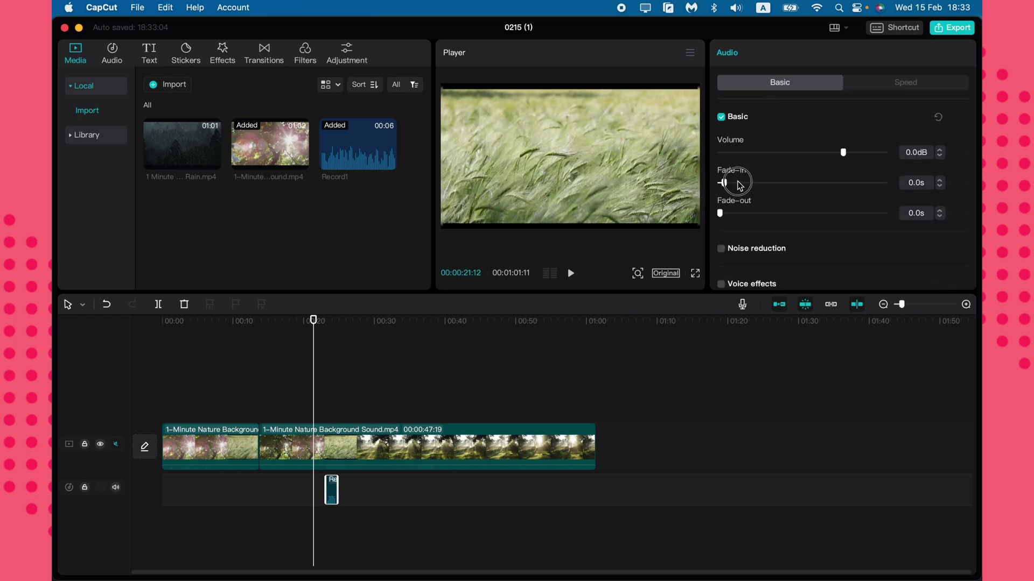
drag(720, 213, 783, 214)
scroll(784, 209, down, 2)
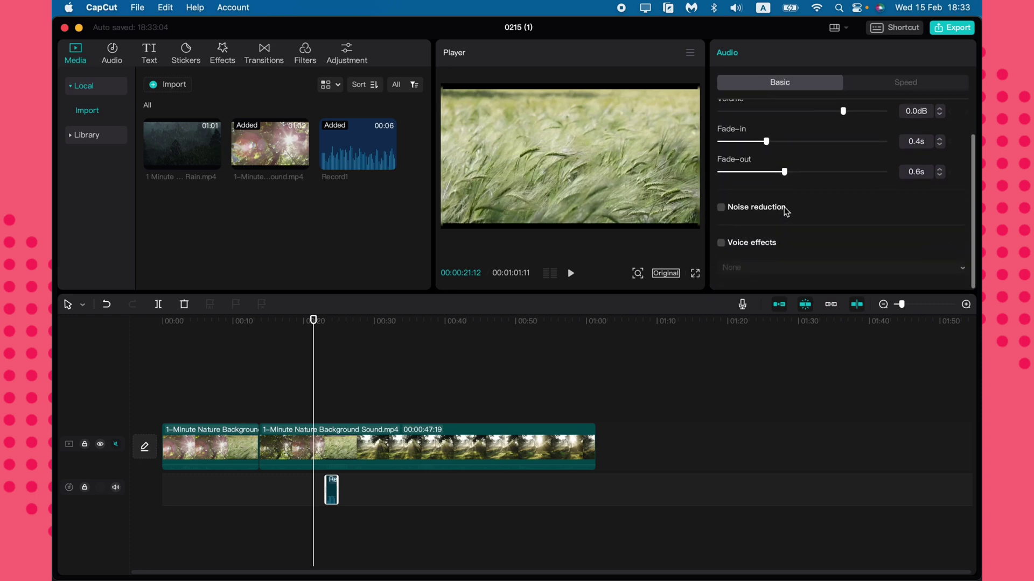
click(721, 209)
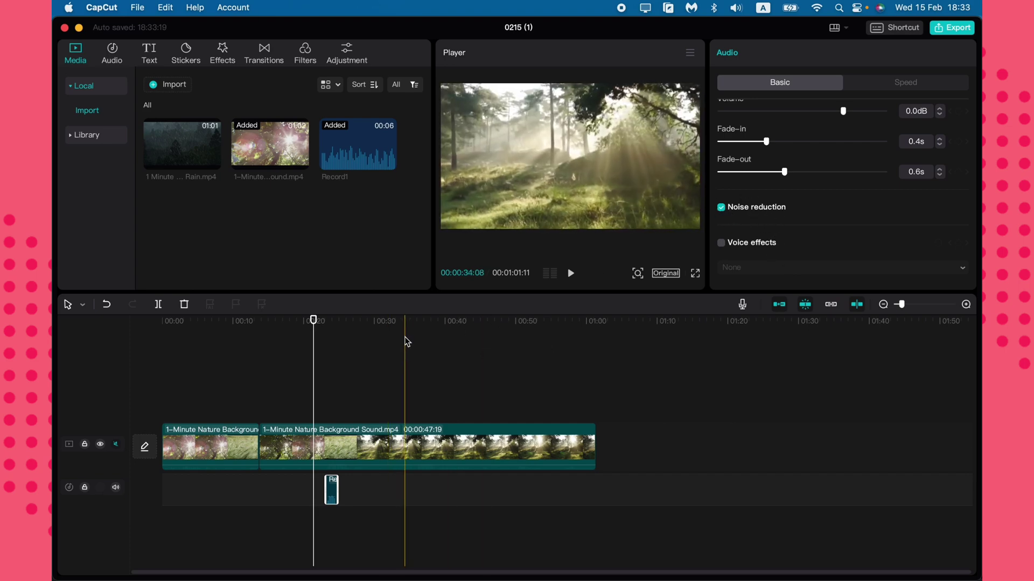
scroll(397, 364, up, 5)
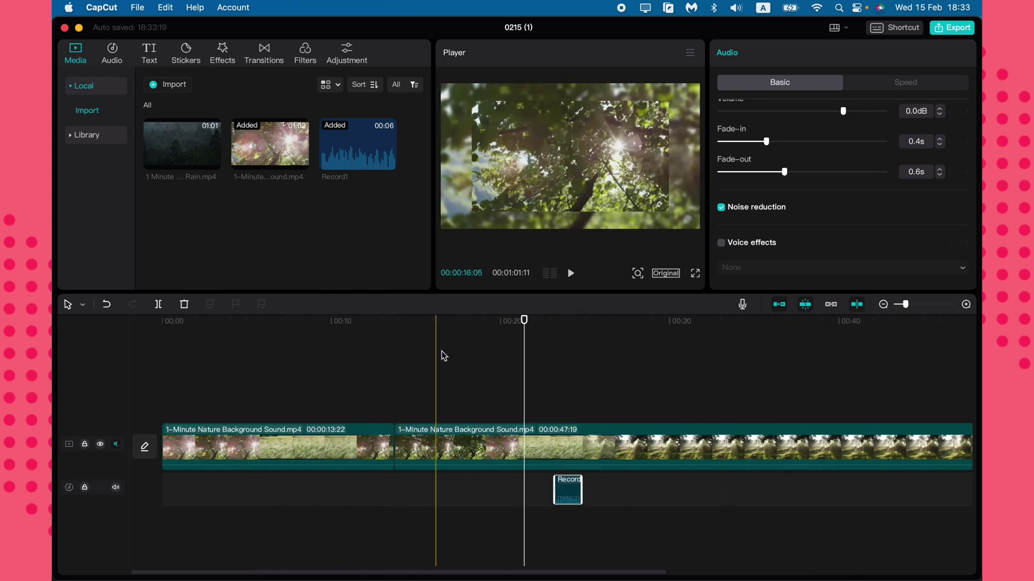
Find and preview the Gunshot sound in the Fight sound effects.
click(334, 321)
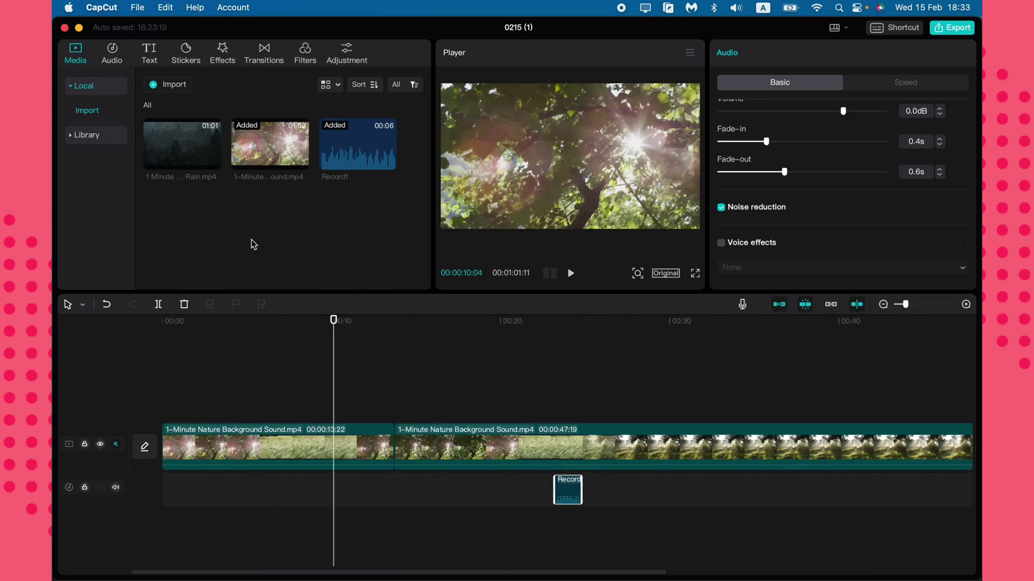
click(114, 61)
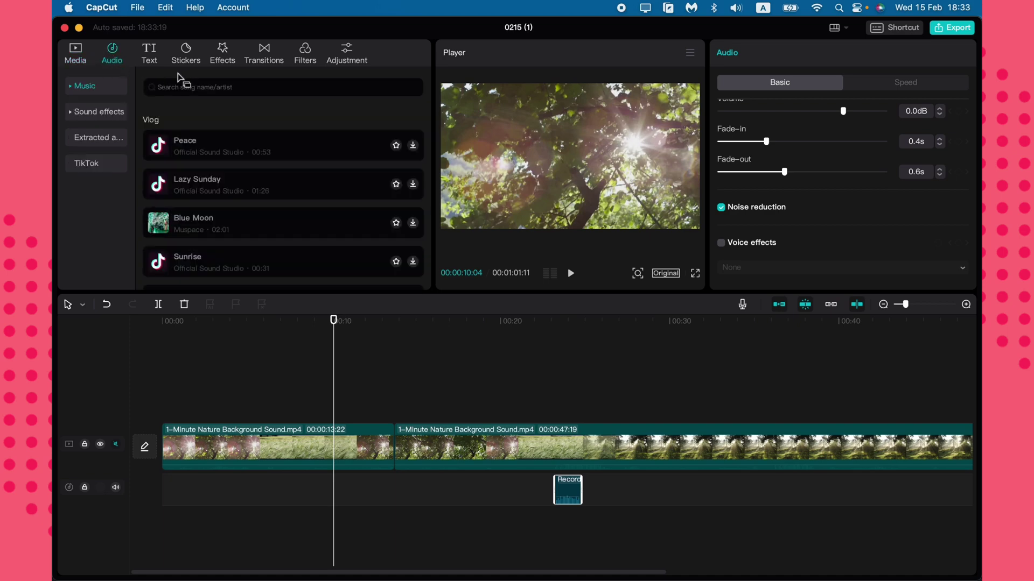
click(113, 113)
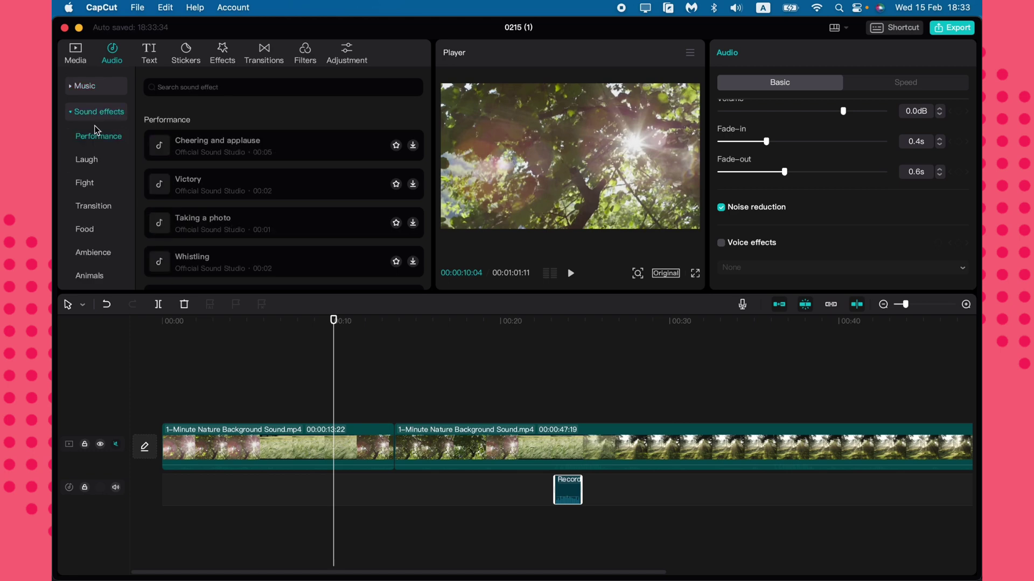
click(88, 160)
click(85, 183)
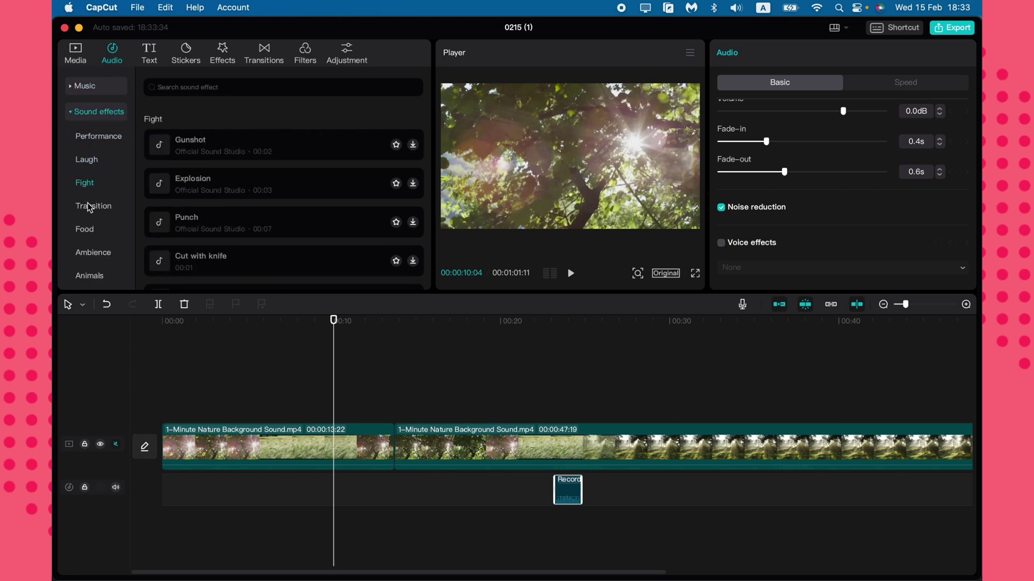
click(160, 152)
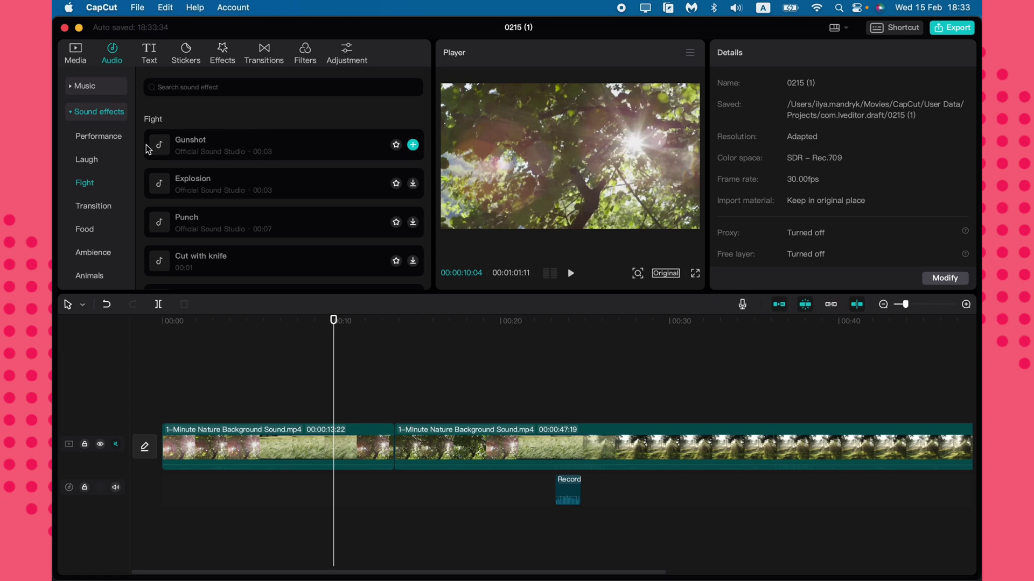
click(165, 150)
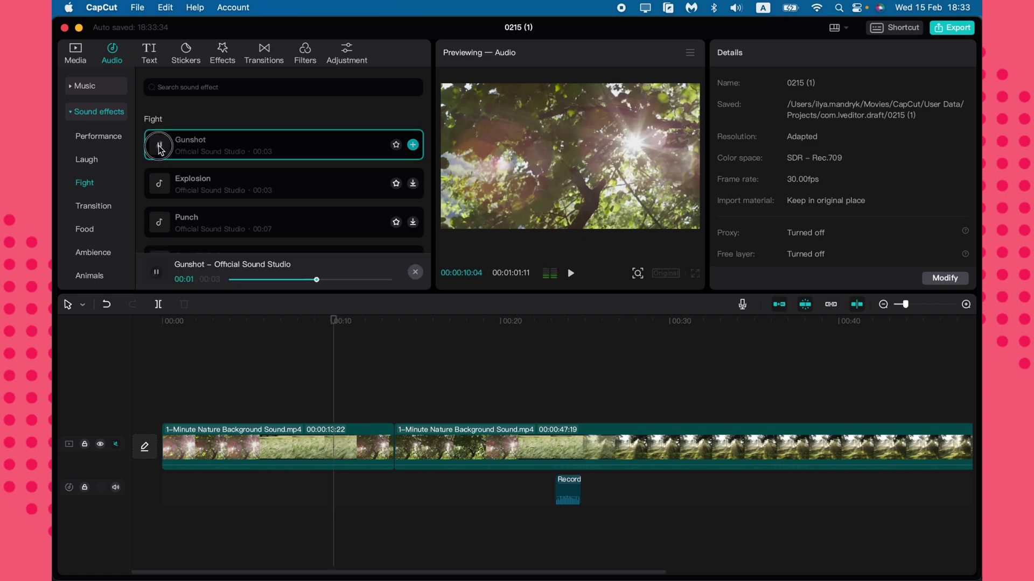
Place the Gunshot sound on its own audio track near 14 seconds.
drag(180, 153, 415, 403)
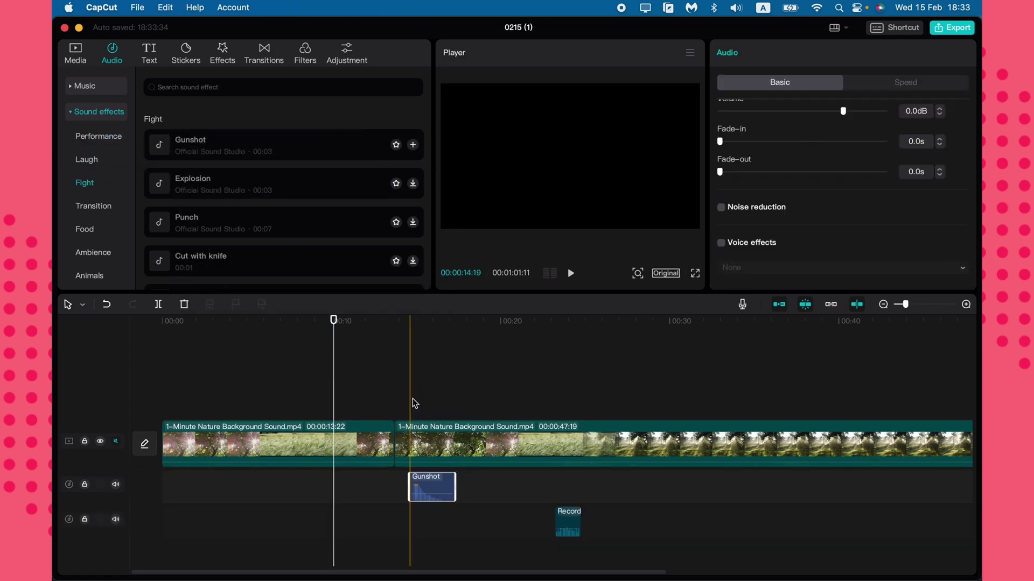
scroll(247, 218, down, 3)
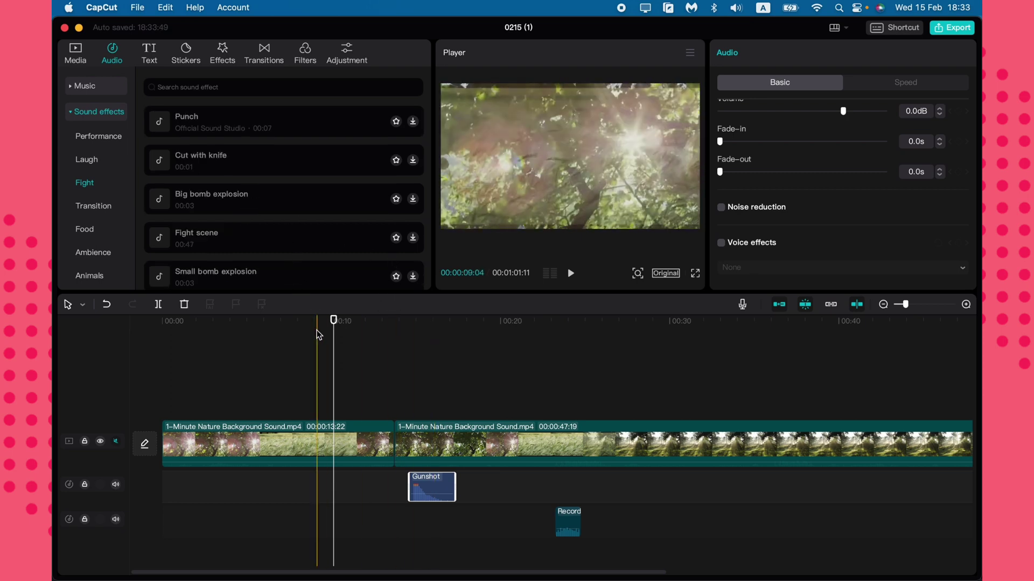
drag(333, 319, 523, 320)
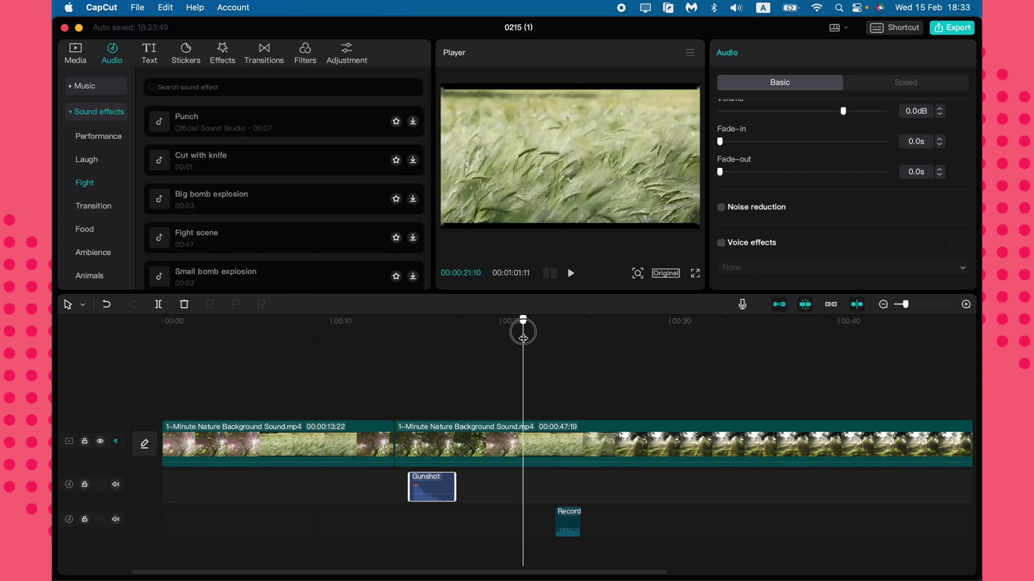
Add an ART-style title at 21 seconds and replace its placeholder text with 'Nature'.
click(148, 56)
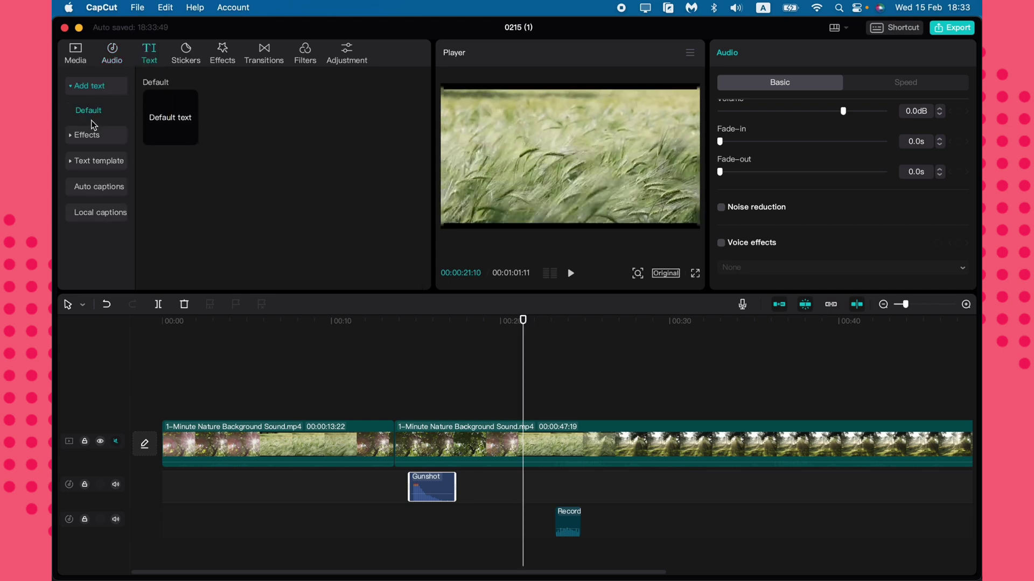
click(75, 135)
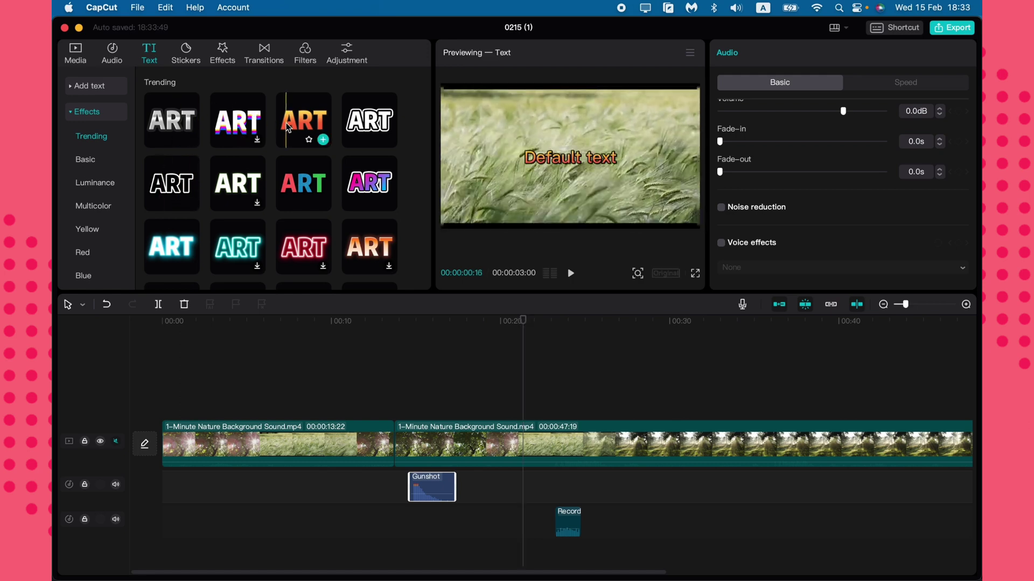
drag(303, 125, 525, 396)
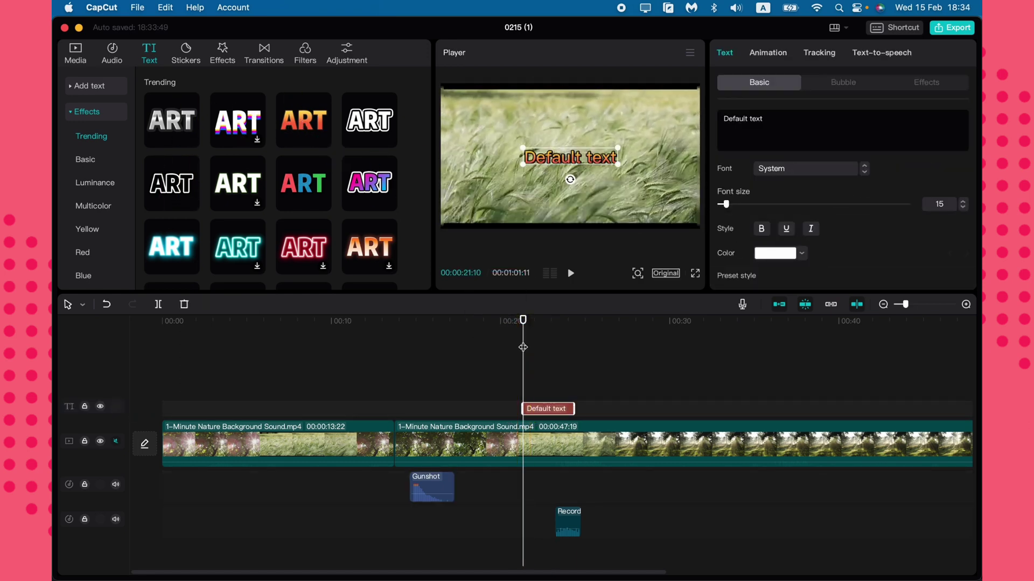
double_click(570, 160)
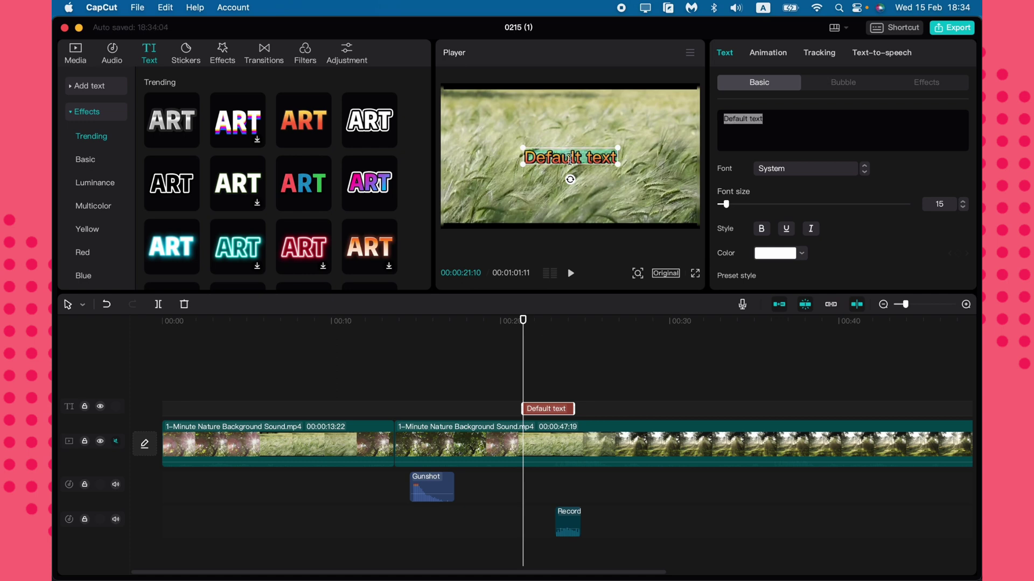
text(Nature)
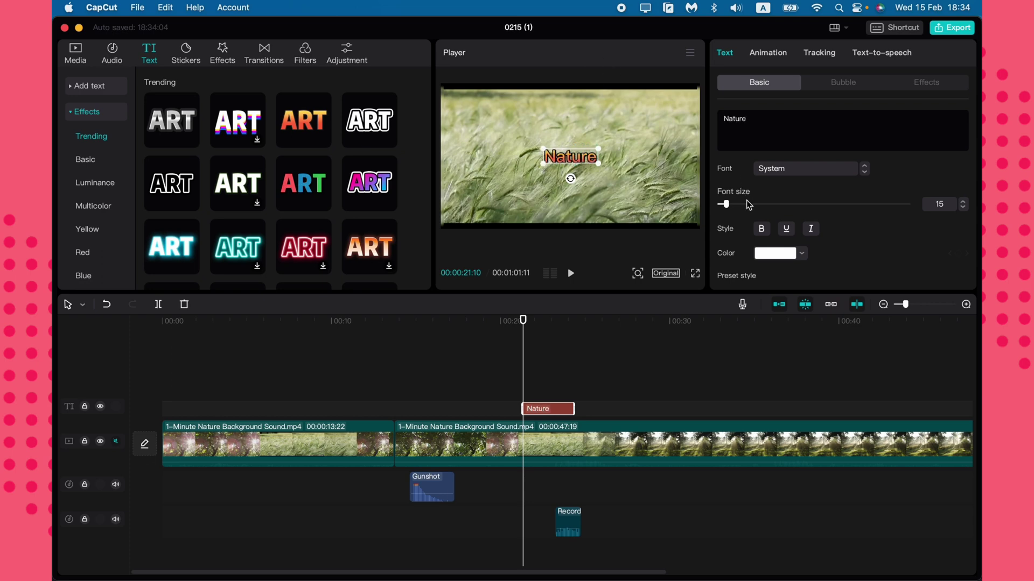
click(422, 346)
Set the Nature title to heavy Helvetica, size 39, with underline and italic.
click(480, 357)
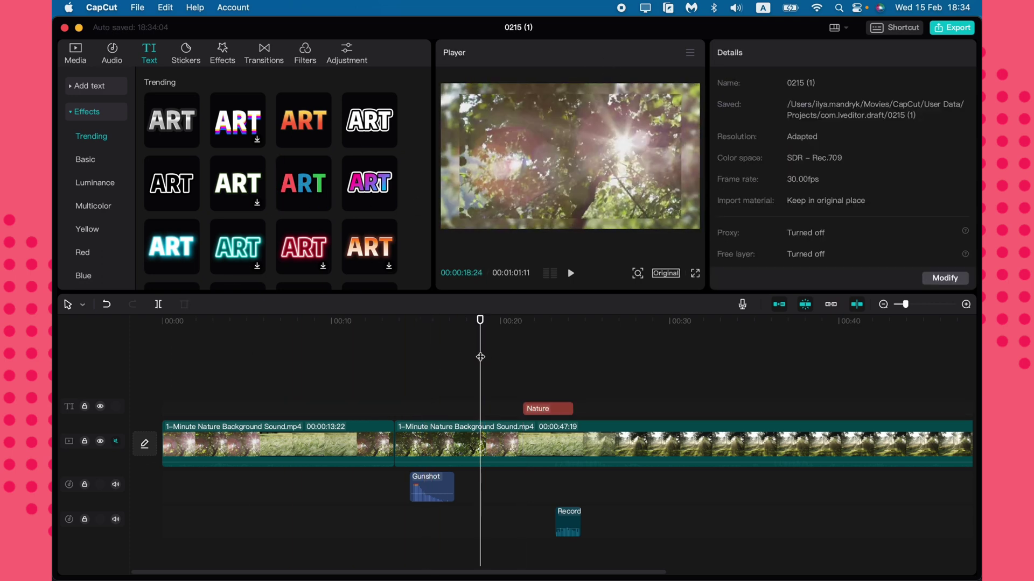
click(508, 355)
click(560, 409)
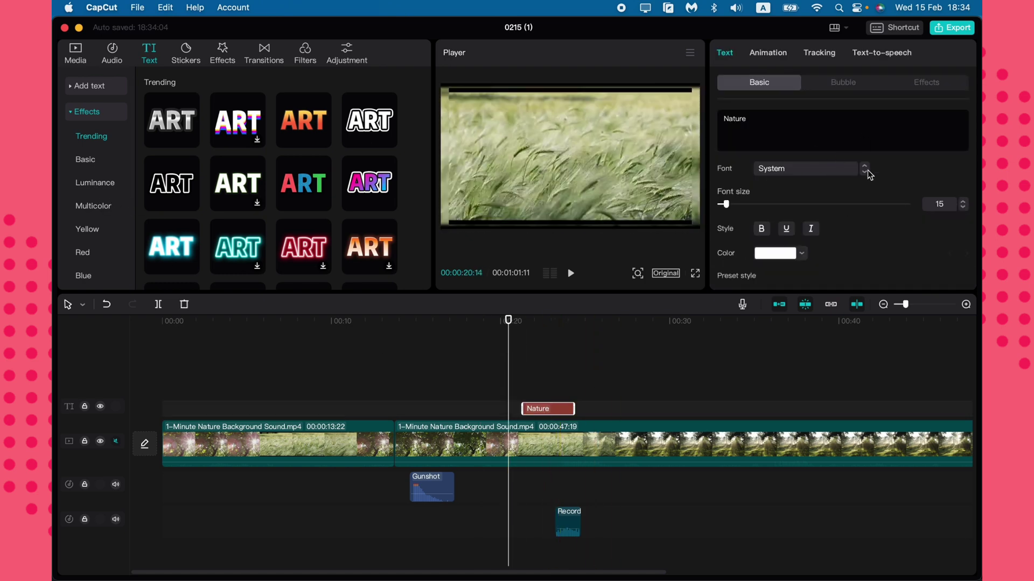
click(851, 177)
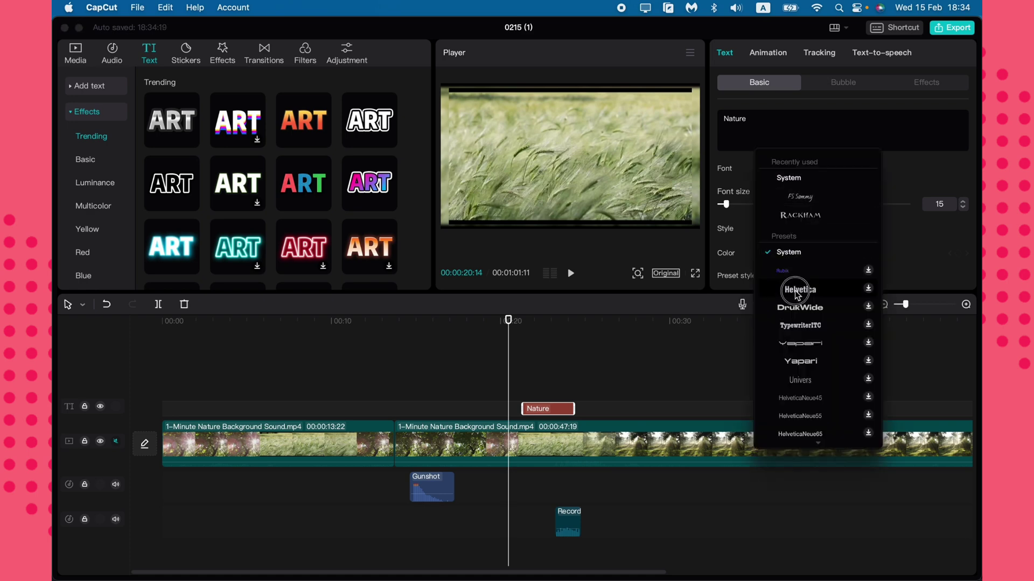
click(731, 210)
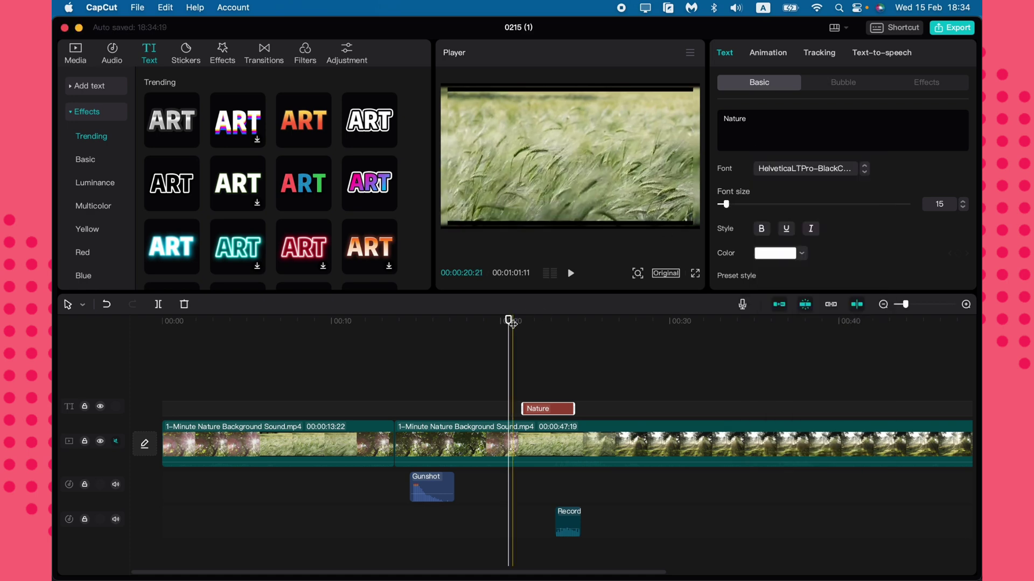
drag(509, 321, 549, 325)
mouse_move(726, 204)
mouse_down()
mouse_move(761, 204)
mouse_move(741, 204)
mouse_up()
click(762, 229)
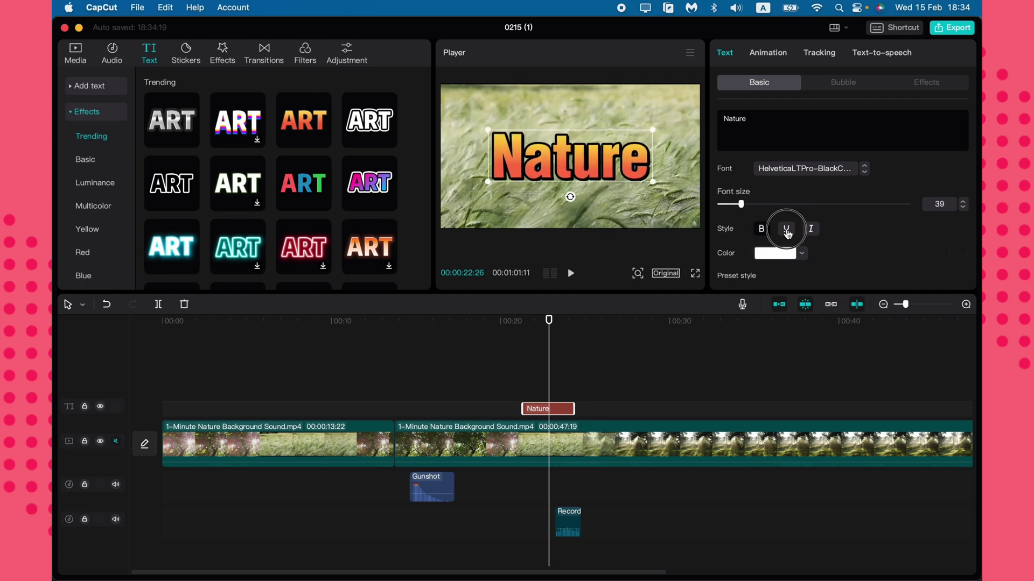
click(786, 229)
click(810, 229)
Scale the title to 136% at 51% opacity, trying then undoing a comic speech bubble.
click(800, 254)
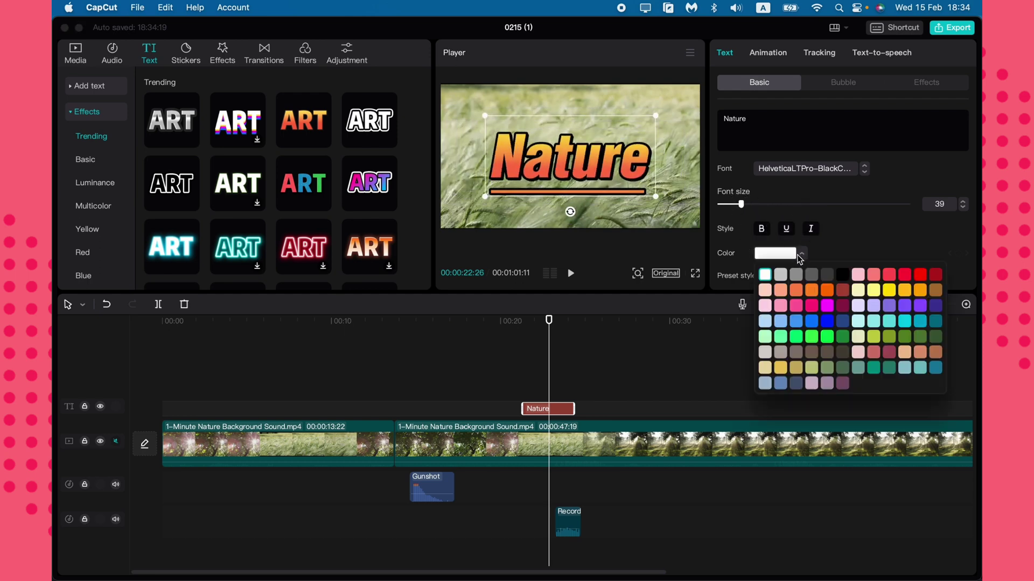
scroll(856, 233, down, 5)
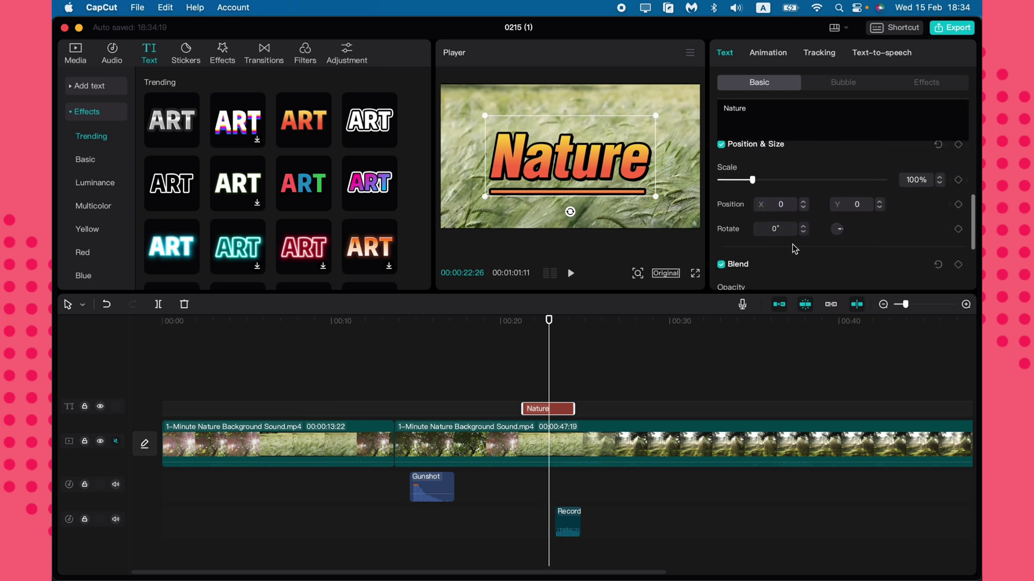
drag(752, 162, 764, 161)
drag(885, 282, 806, 285)
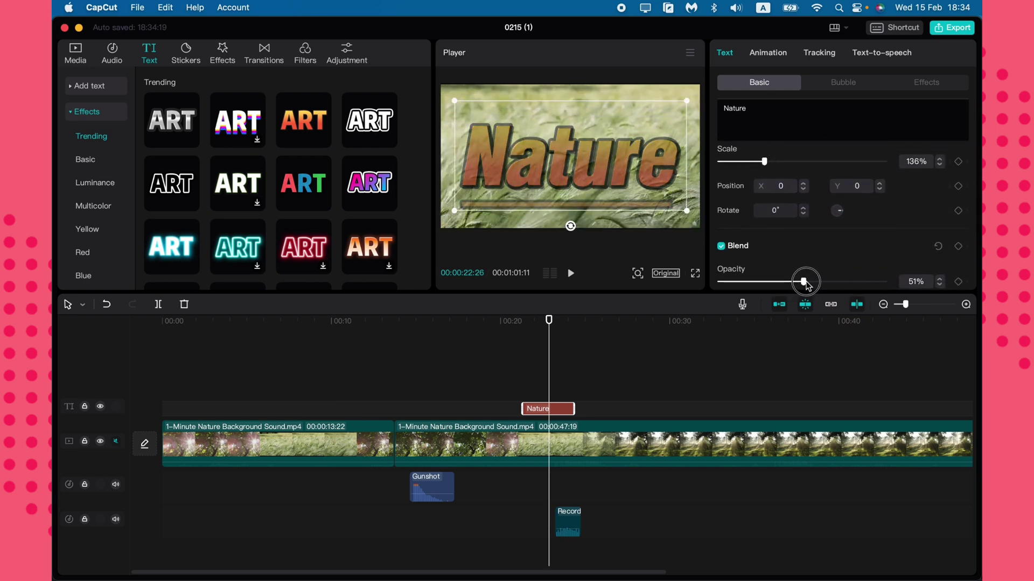
click(844, 83)
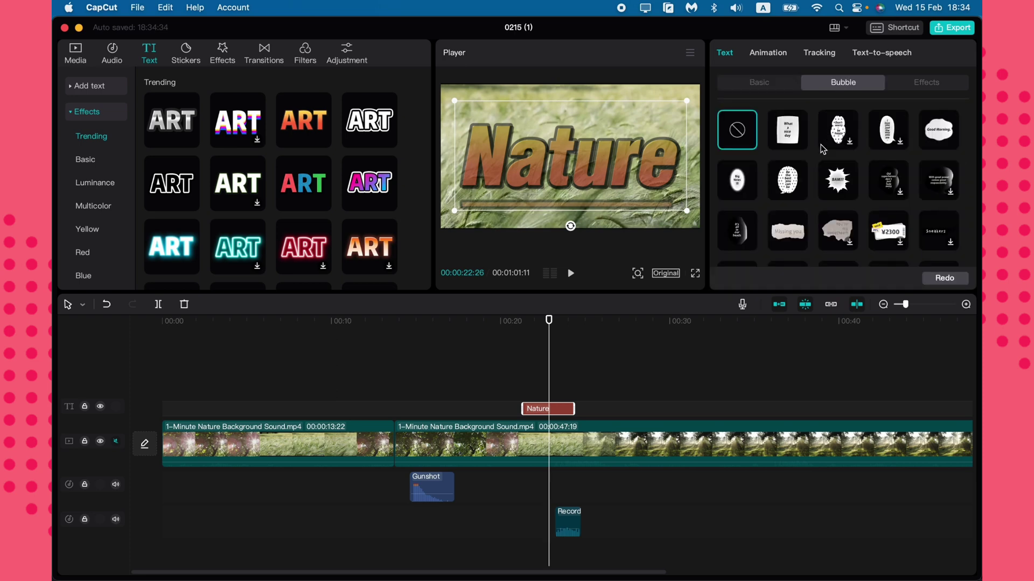
click(786, 129)
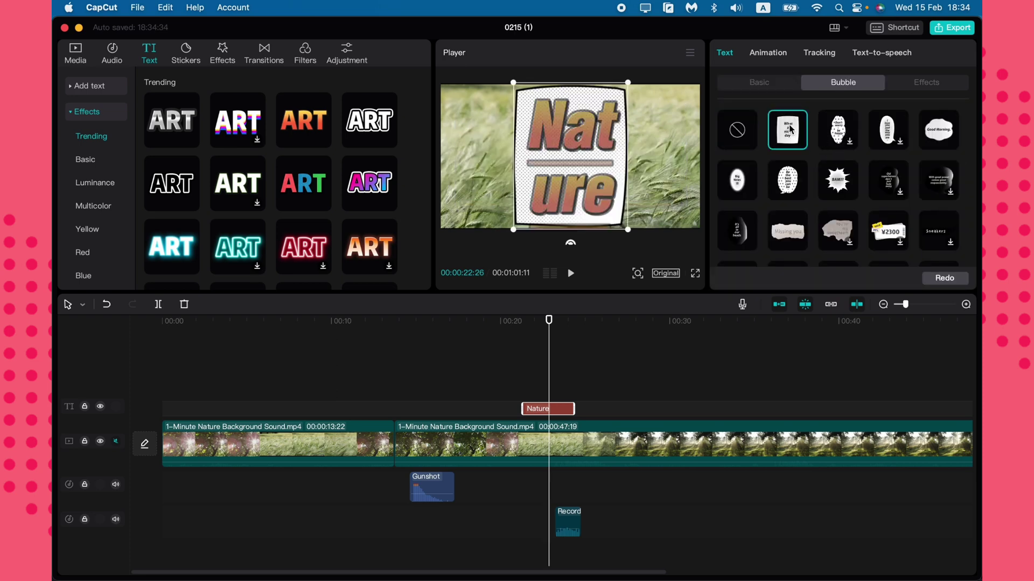
key(super+z)
Apply the pink neon glow text effect to the title.
click(927, 86)
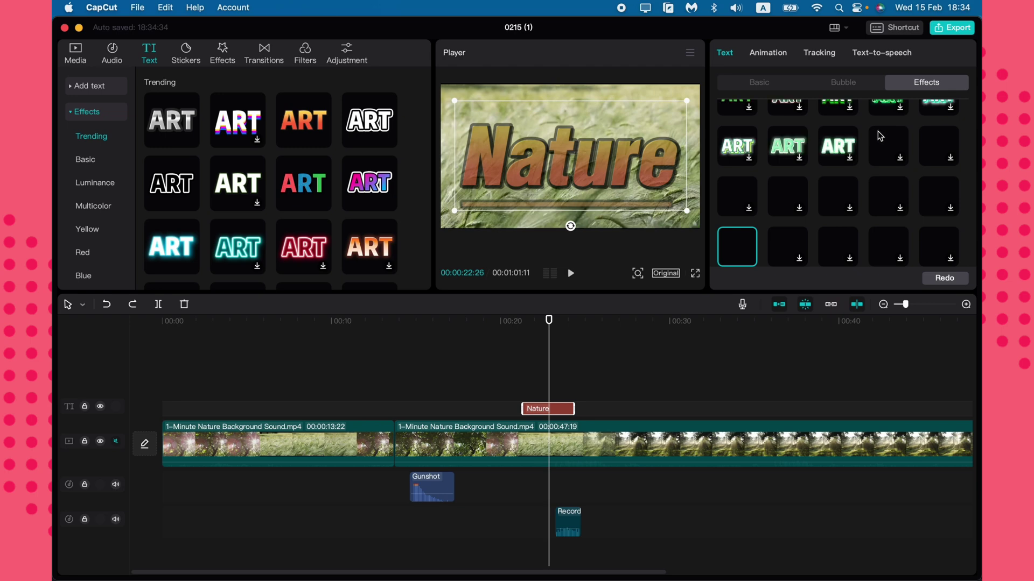
click(788, 252)
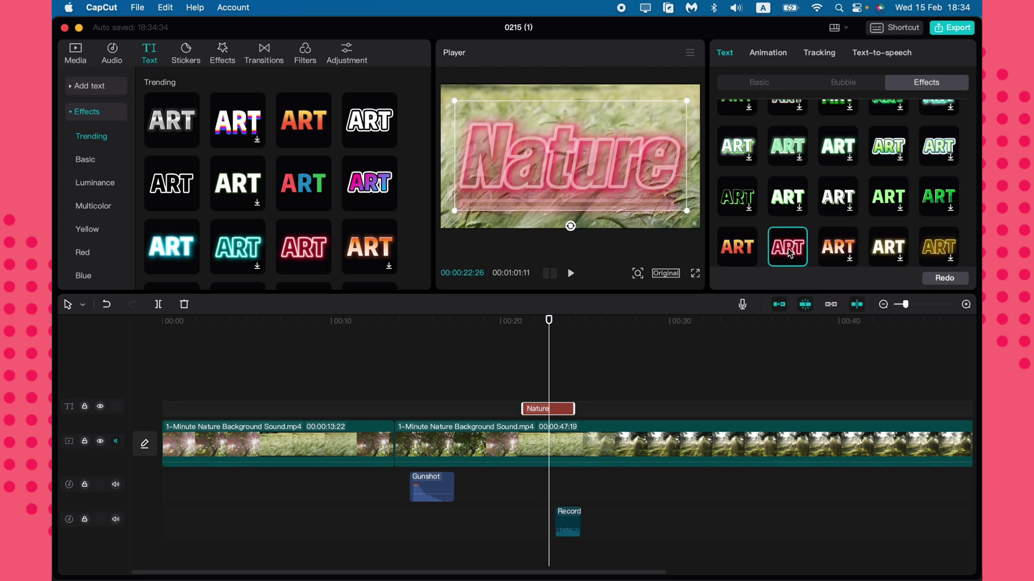
click(825, 252)
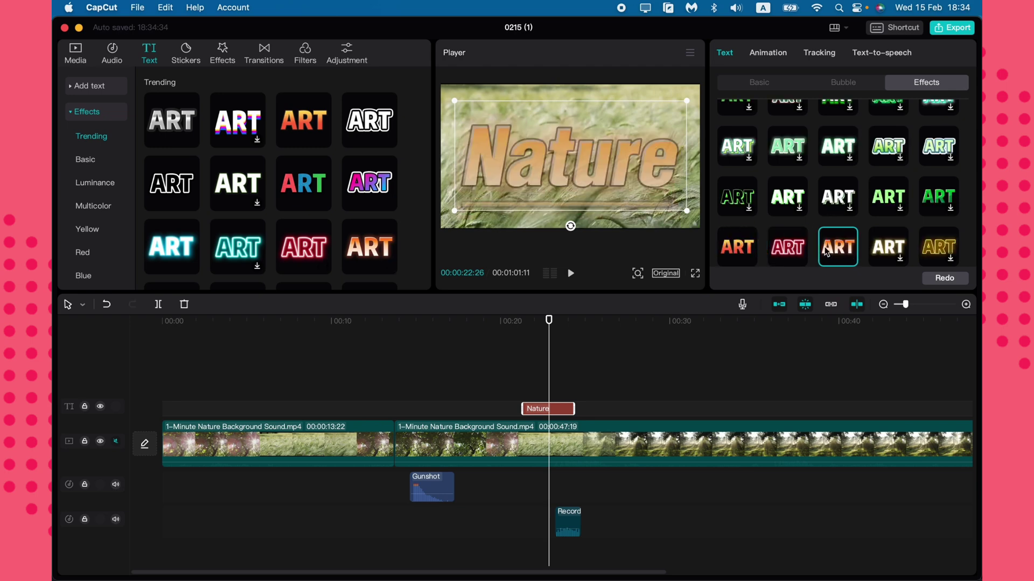
click(790, 258)
scroll(106, 189, down, 3)
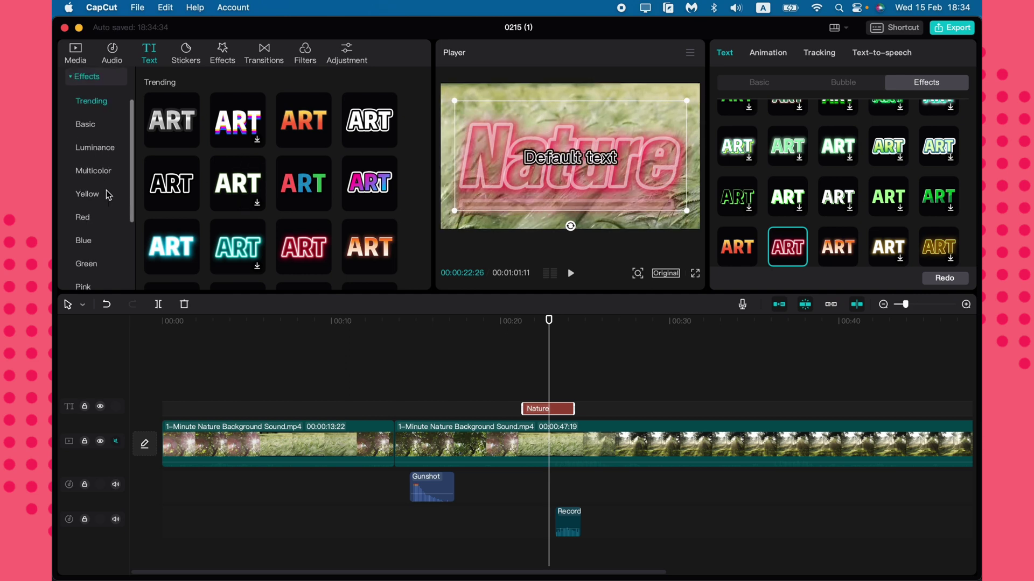
scroll(102, 242, up, 1)
scroll(101, 247, down, 1)
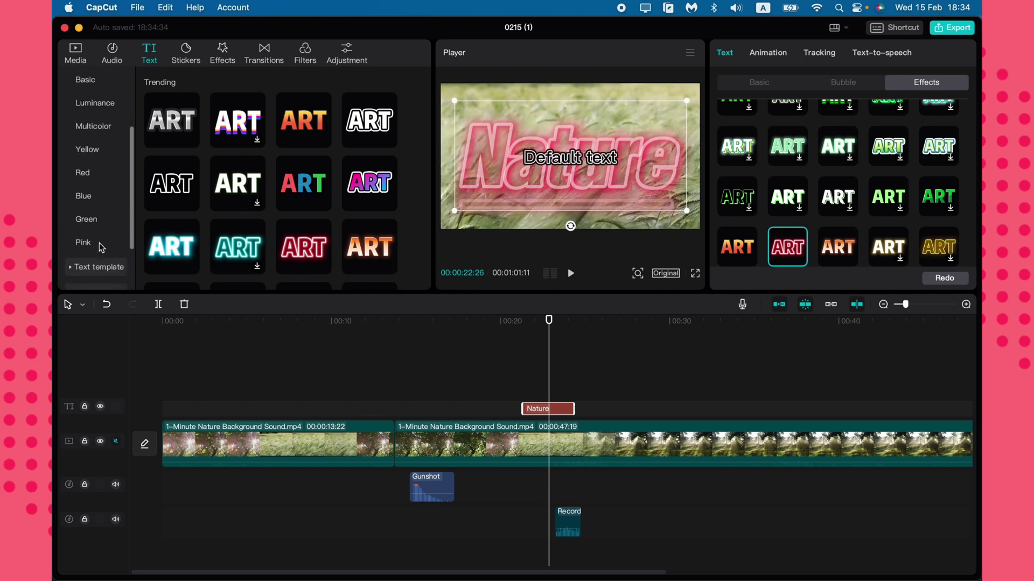
click(89, 276)
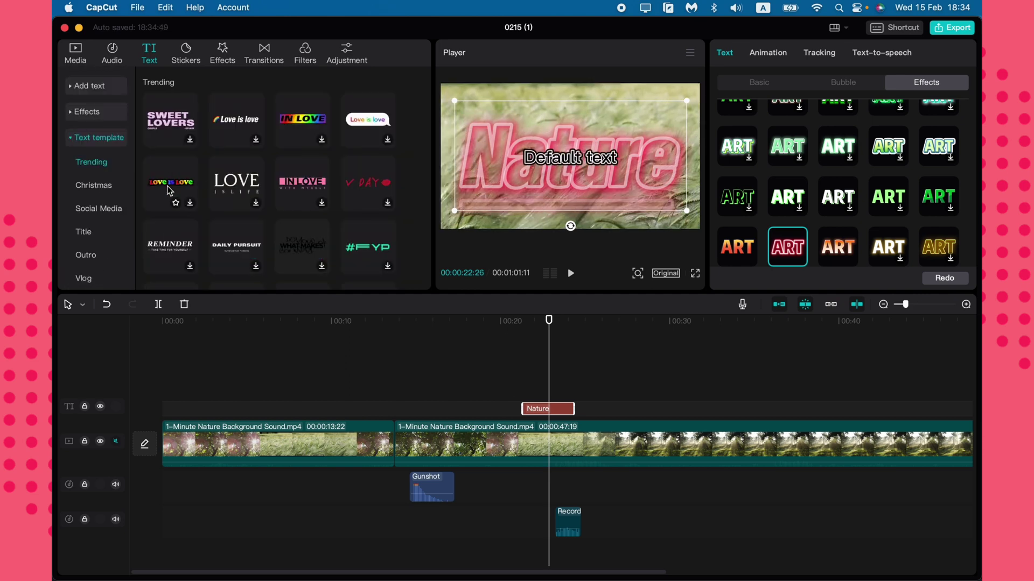
scroll(113, 250, down, 1)
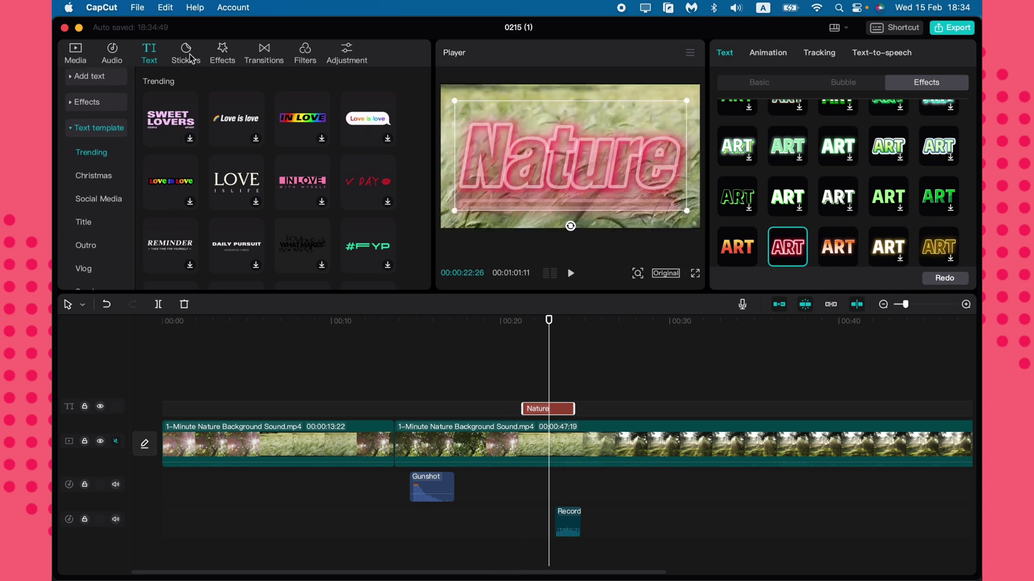
Add the Cyber globe sticker near the playhead.
click(191, 58)
click(89, 204)
drag(172, 127, 568, 388)
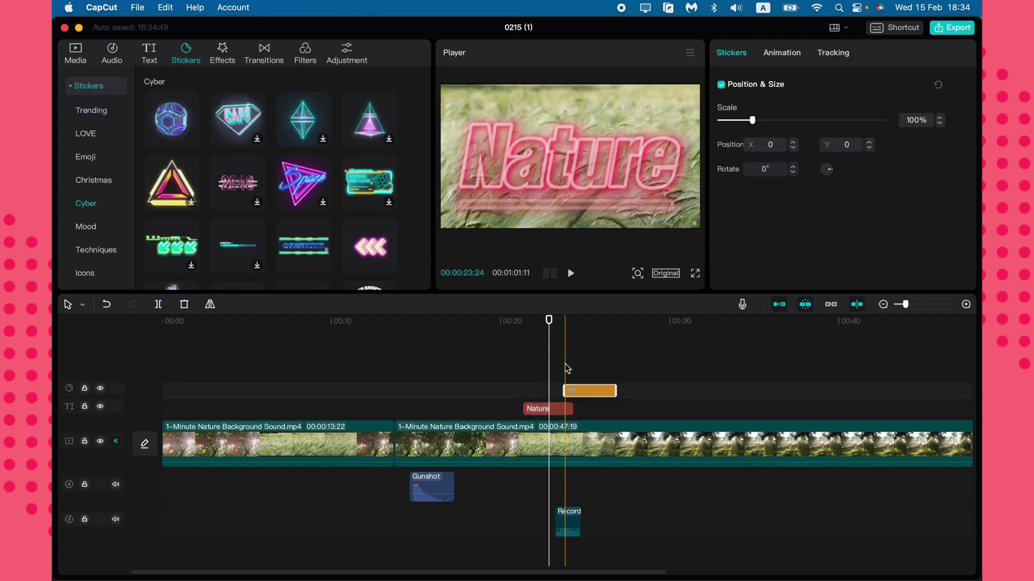
Apply the first trending video effect to the main clip, preview it, and mute the Gunshot track.
click(224, 58)
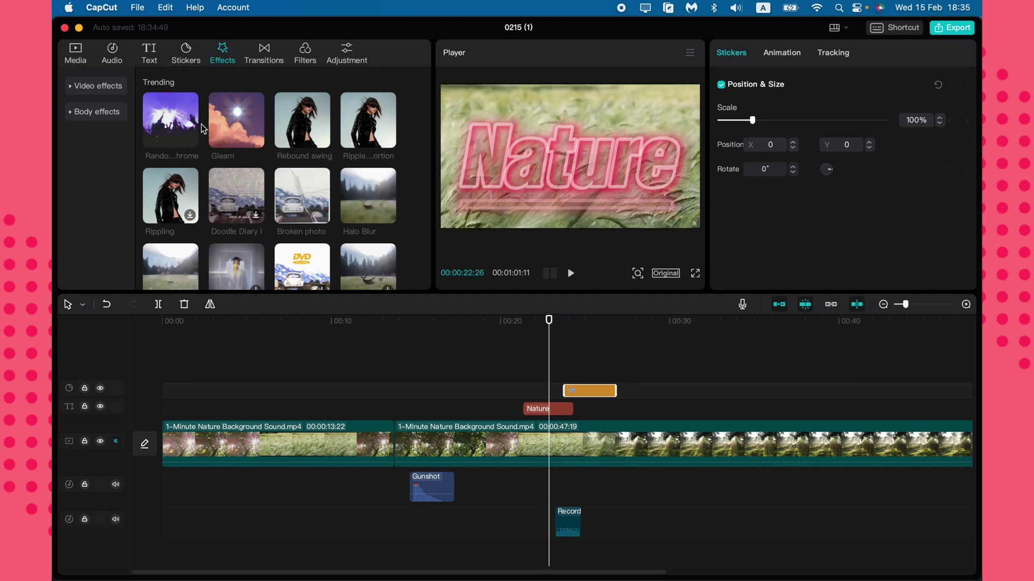
drag(173, 123, 460, 438)
click(381, 372)
key(space)
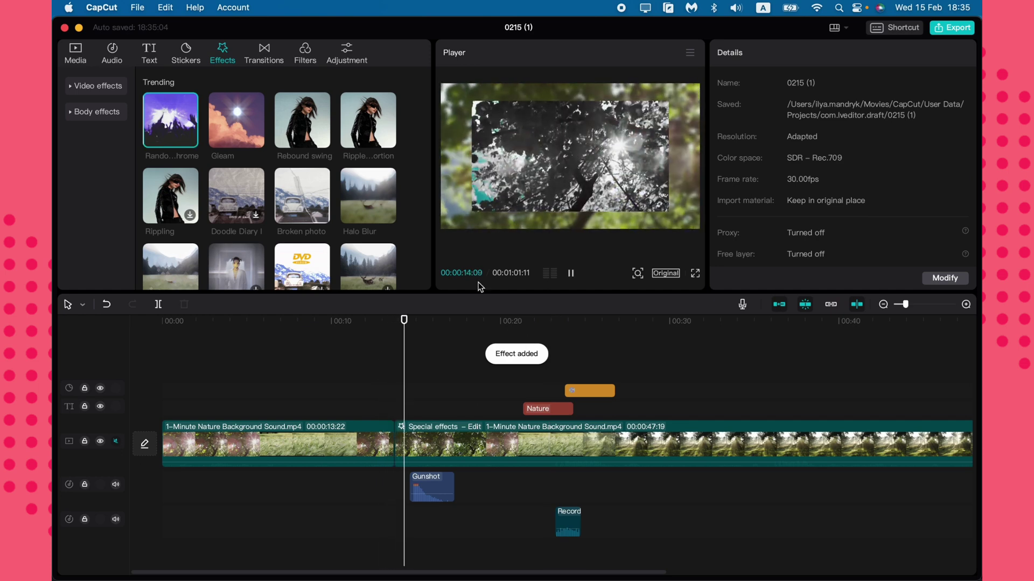
key(space)
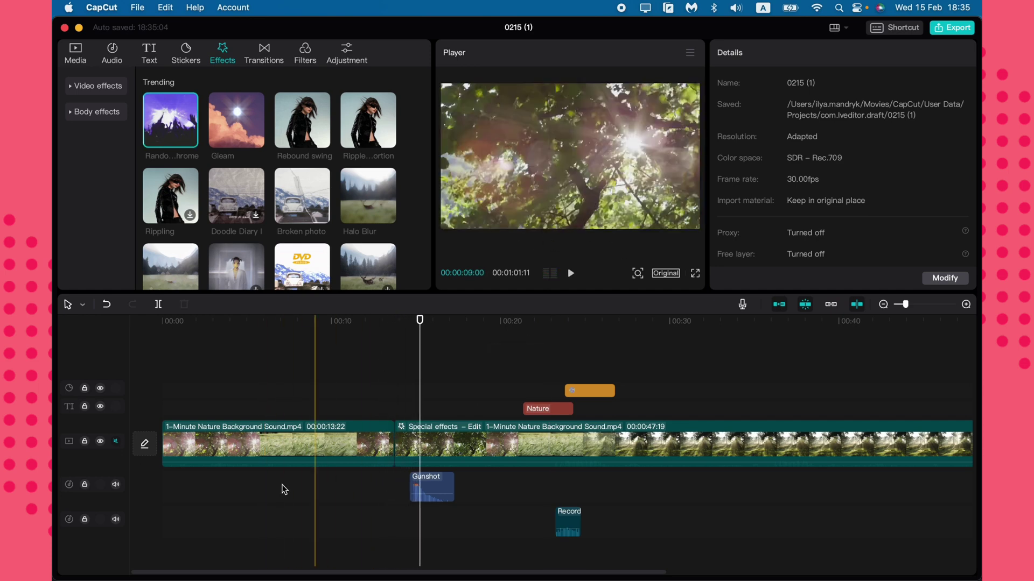
click(115, 485)
key(space)
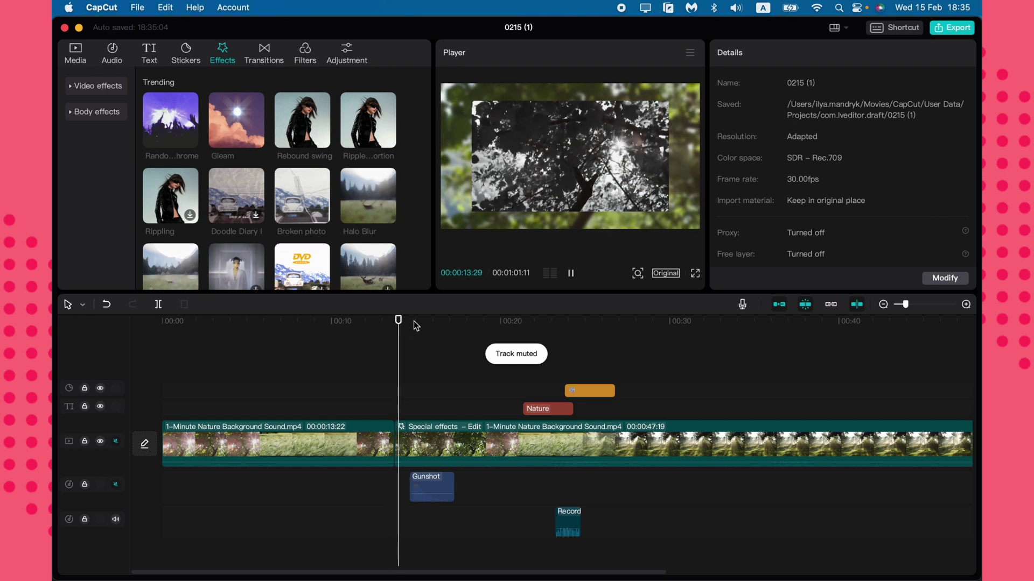
Apply the Color Flame effect to the second nature clip and play it back.
mouse_move(350, 215)
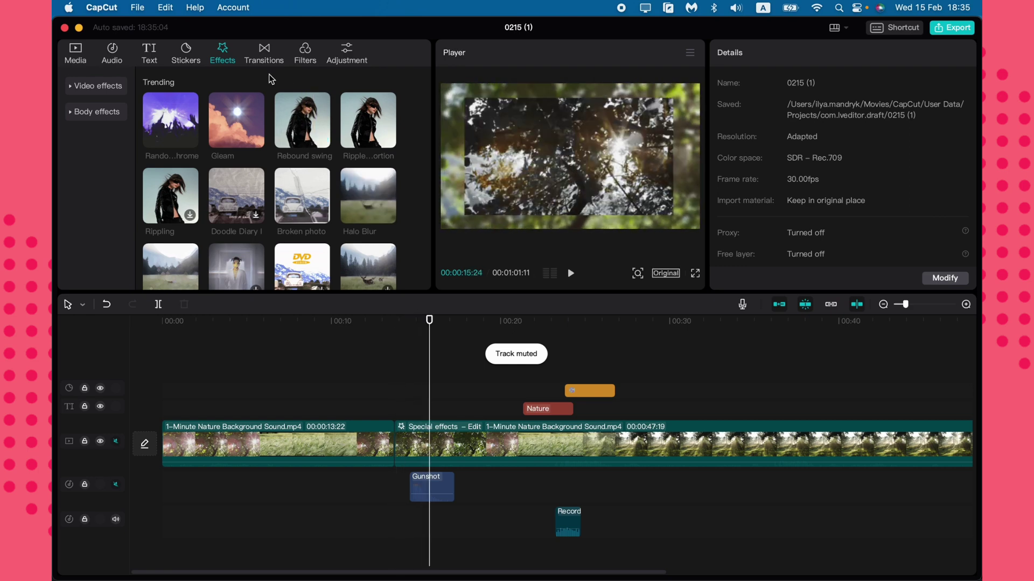
scroll(271, 201, down, 2)
scroll(271, 200, down, 8)
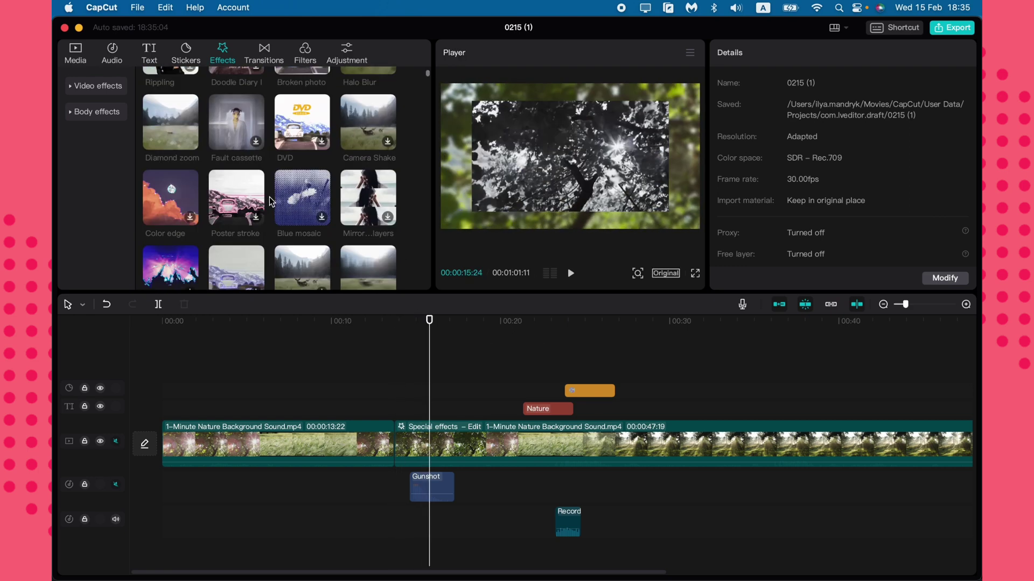
scroll(294, 207, down, 10)
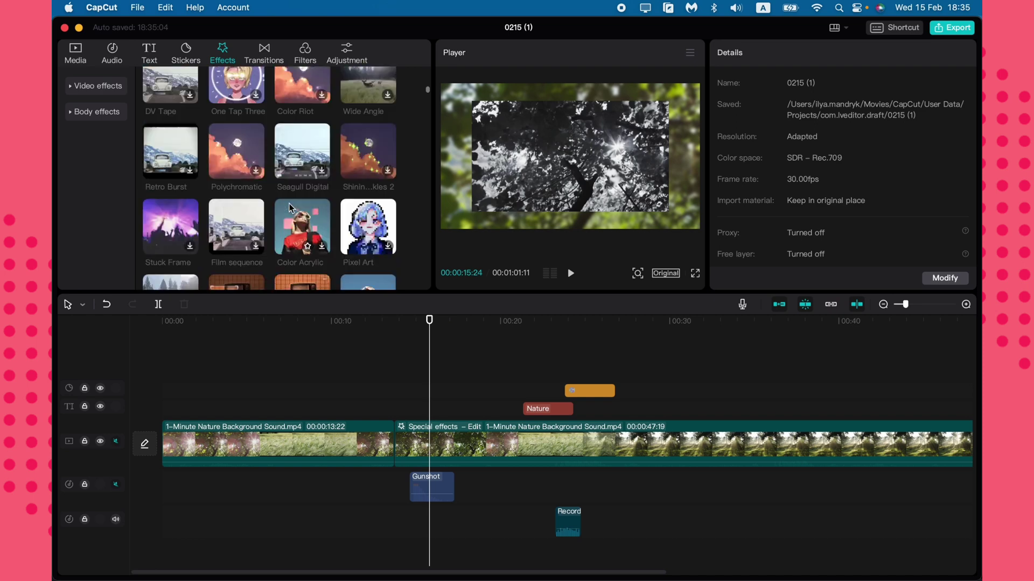
scroll(290, 208, down, 5)
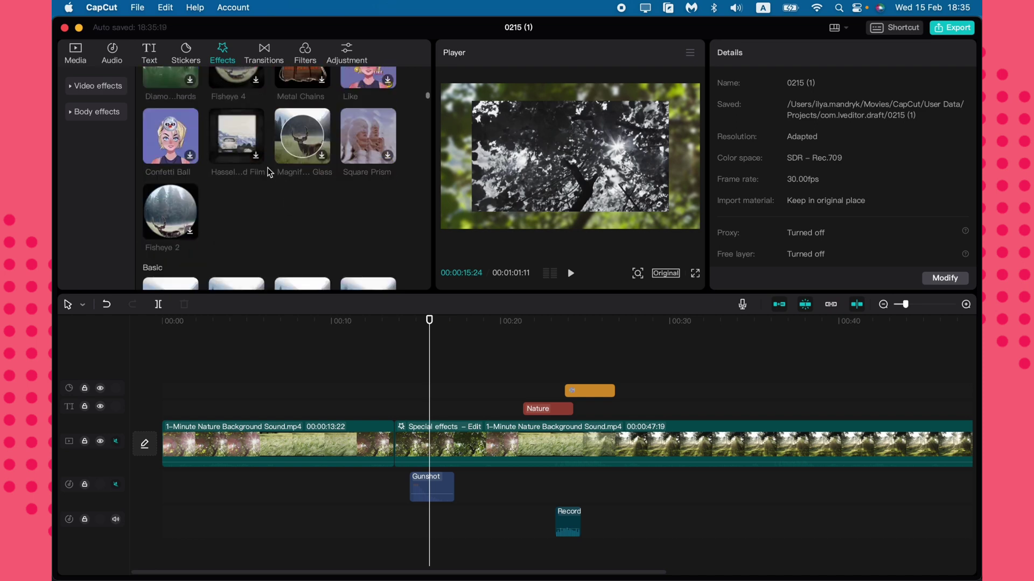
drag(243, 124, 590, 442)
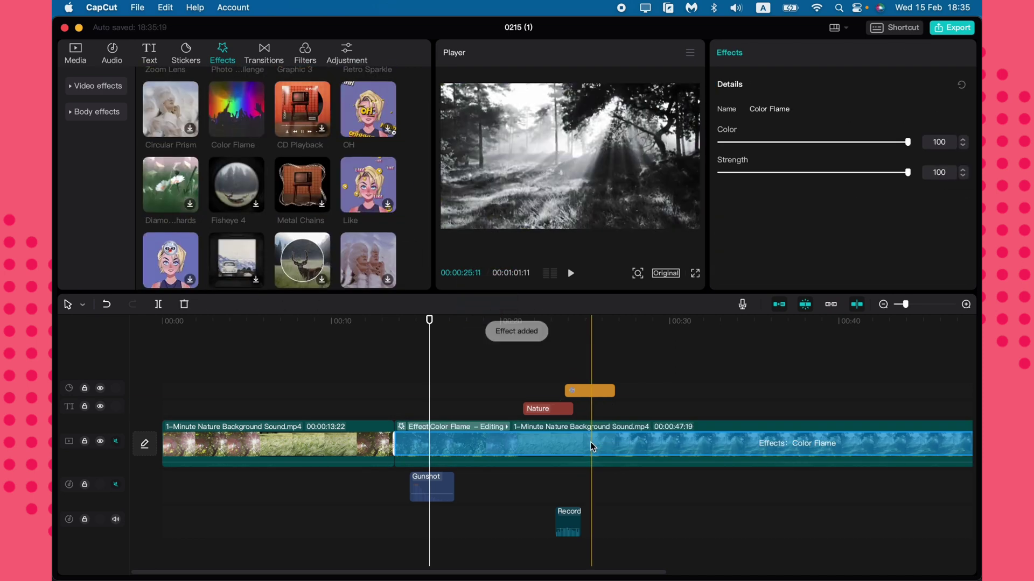
click(587, 441)
key(space)
key(space)
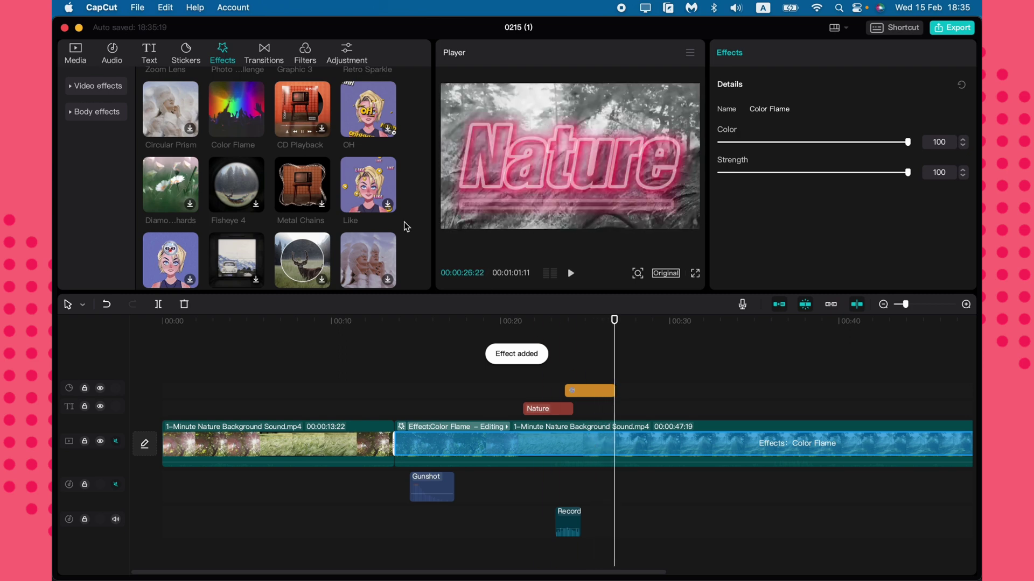
click(262, 56)
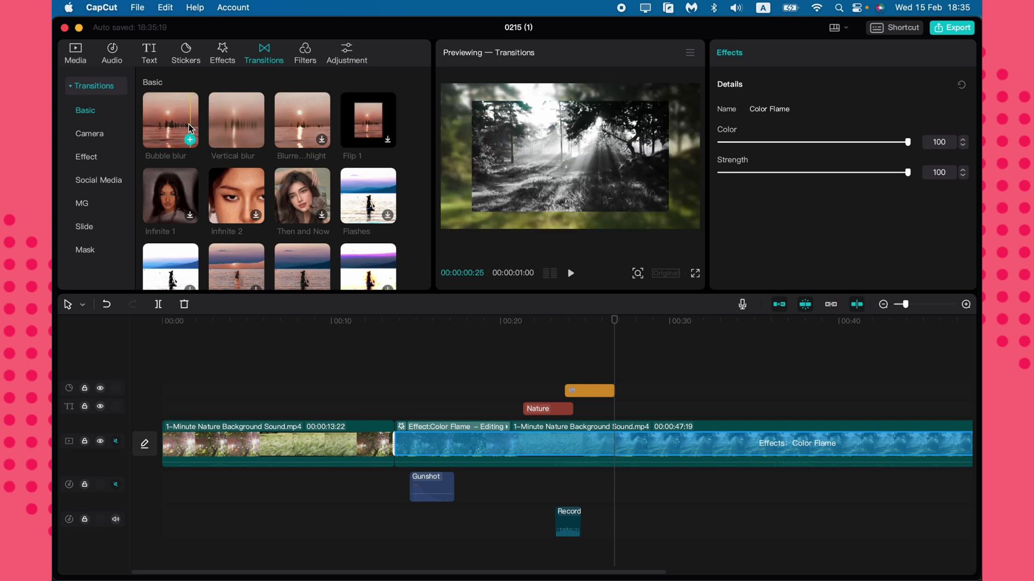
Place the Vertical blur transition at the clip boundary and replay the section around 13 seconds.
drag(235, 132, 401, 443)
click(379, 405)
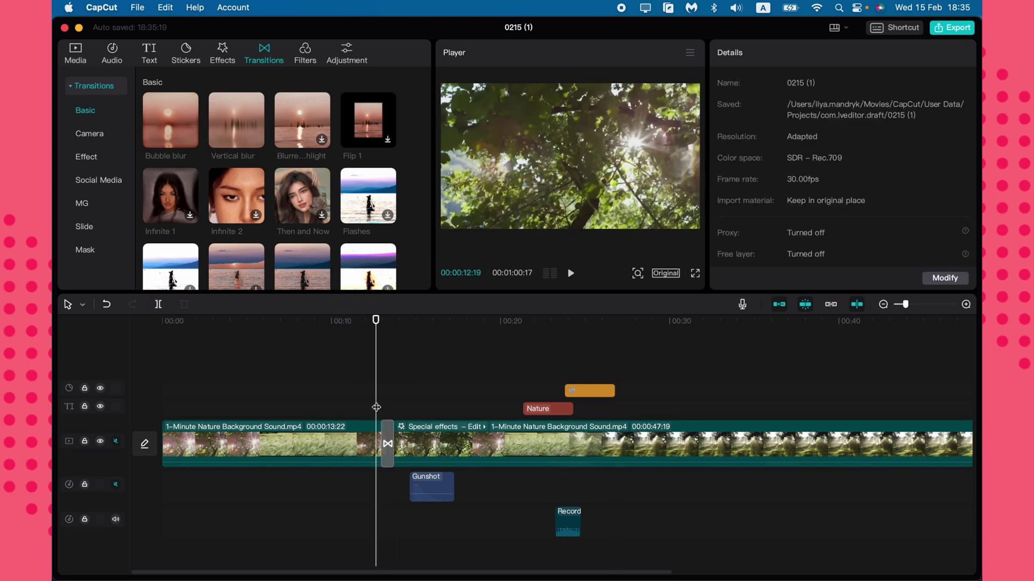
key(space)
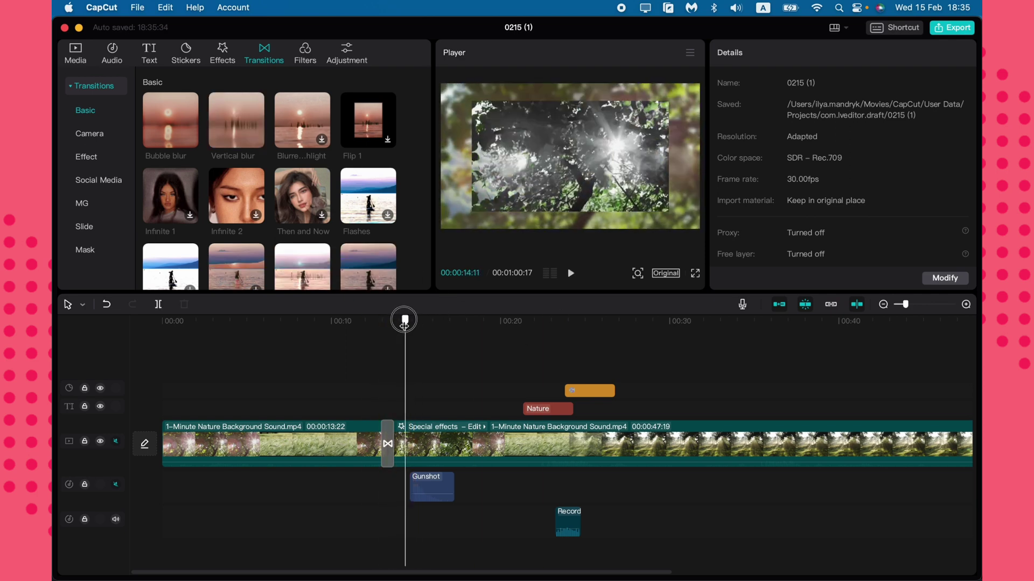
drag(404, 323, 381, 321)
key(space)
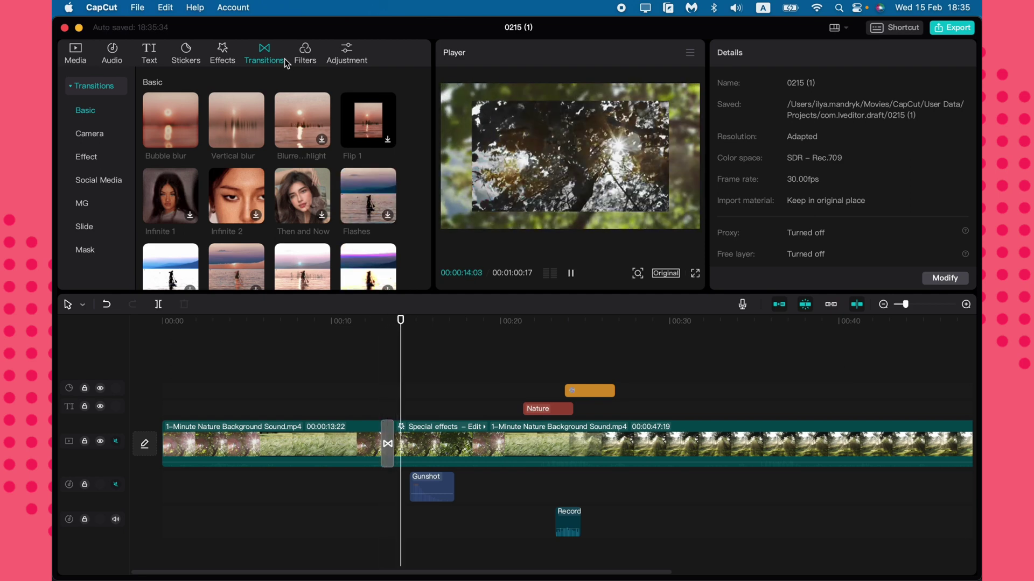
Lengthen the Vertical blur transition by dragging its left edge outward.
click(394, 435)
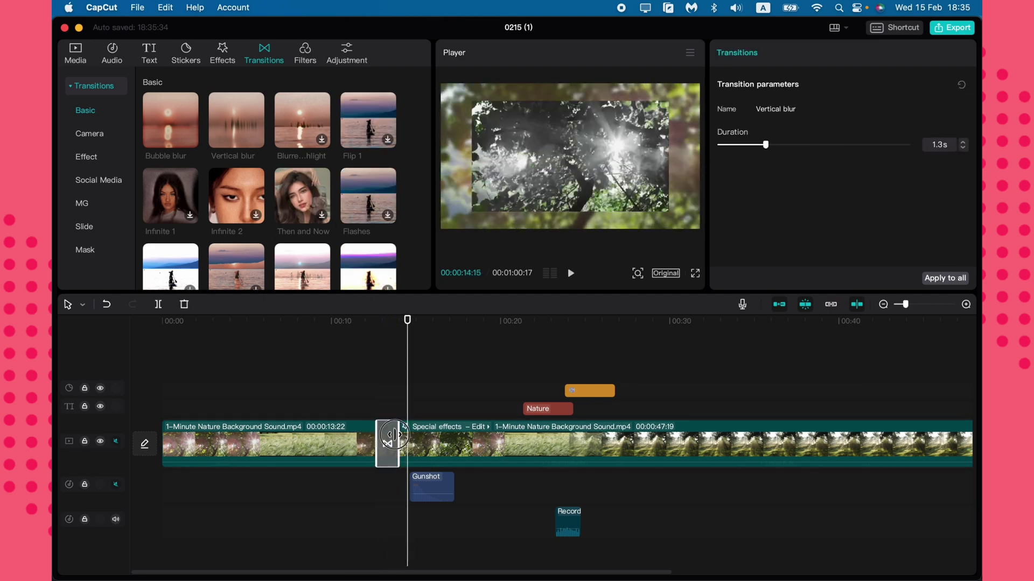
drag(393, 435, 340, 435)
click(338, 398)
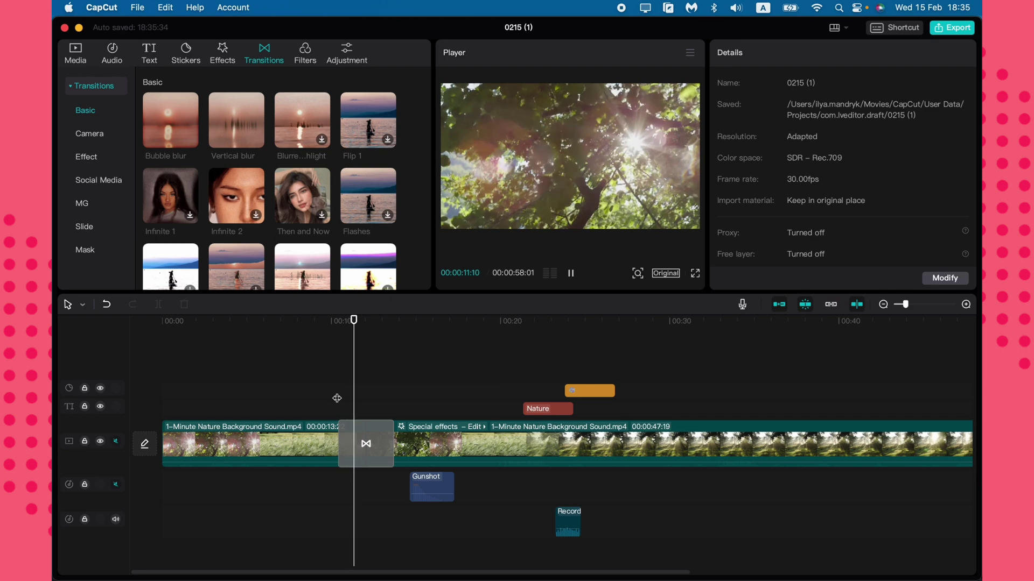
Drag the Dusk filter from the Nature filters onto the first clip.
click(309, 60)
click(254, 317)
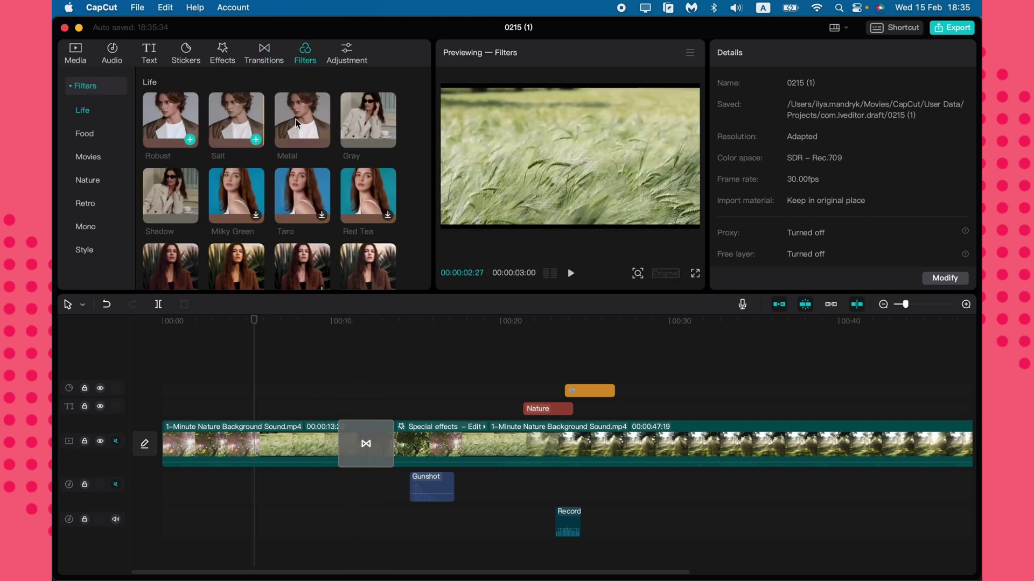
click(86, 134)
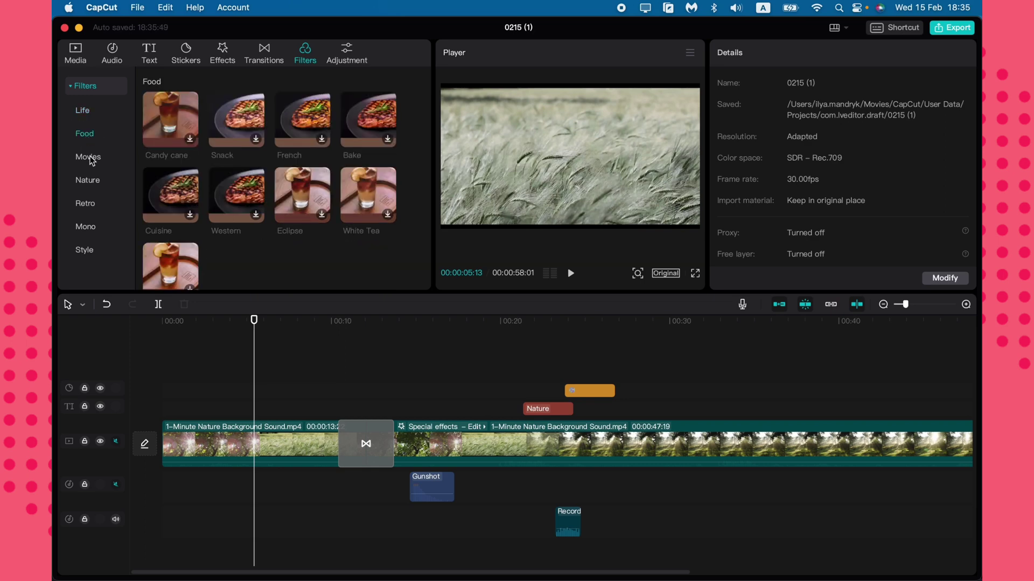
click(90, 159)
click(92, 182)
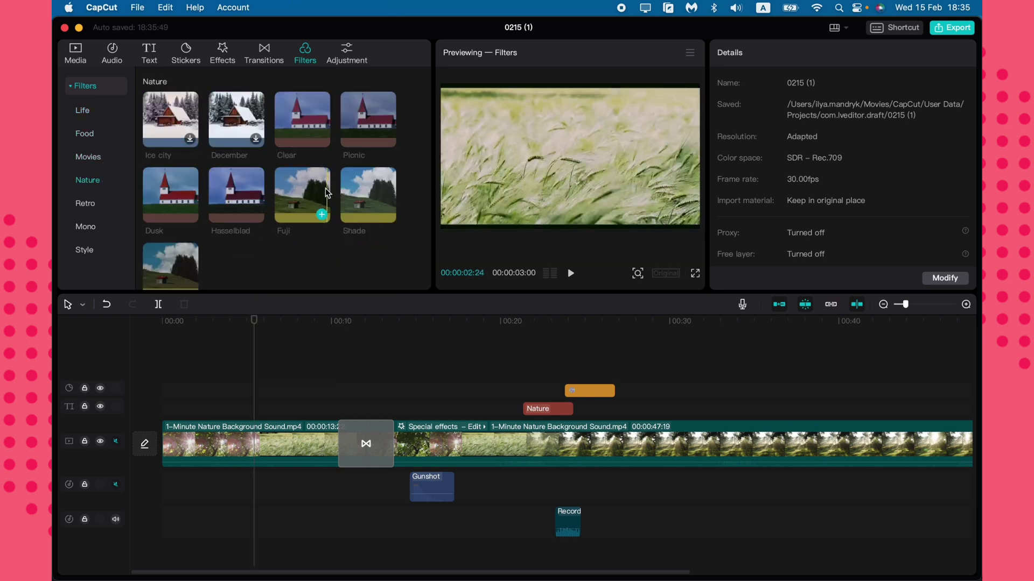
click(179, 192)
drag(179, 192, 231, 438)
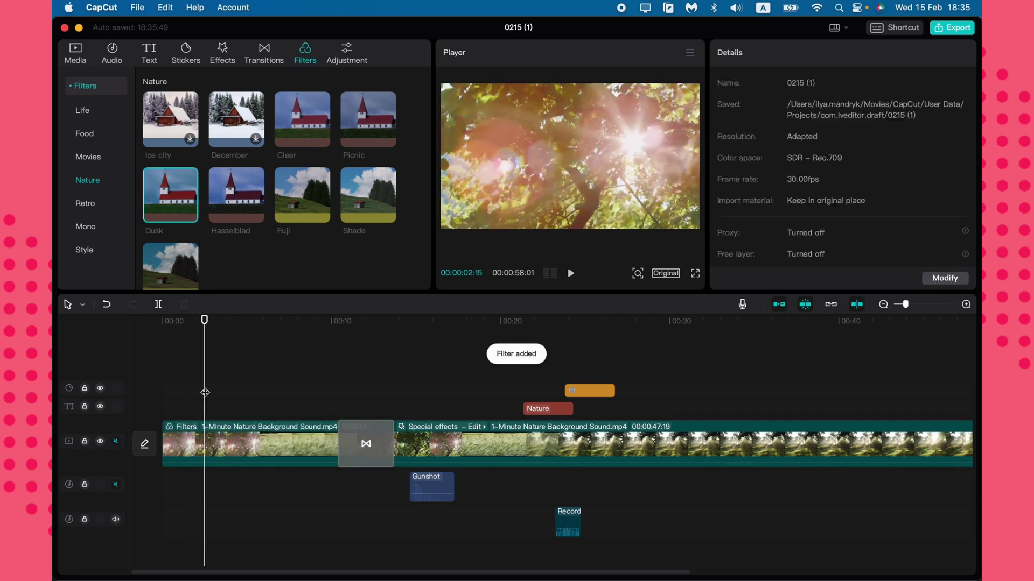
click(232, 437)
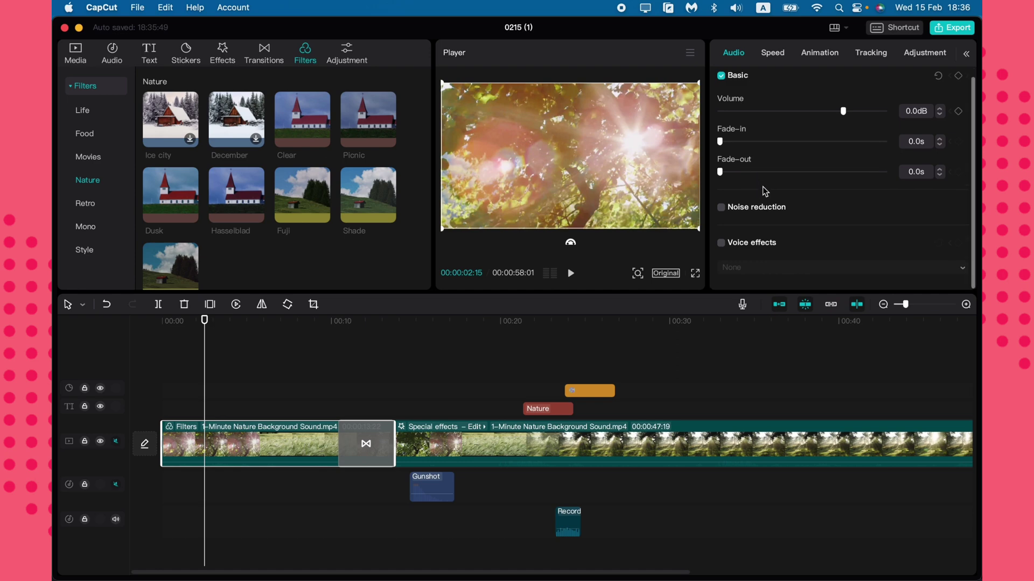
Review the clip's speed, animation and LUT options, then scrub the playhead through the video.
click(772, 56)
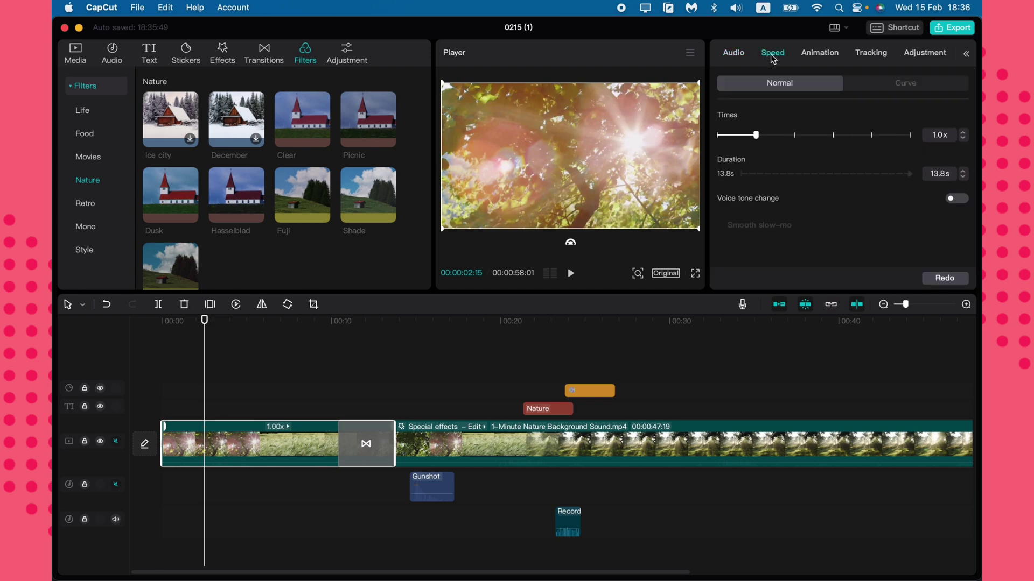
click(825, 56)
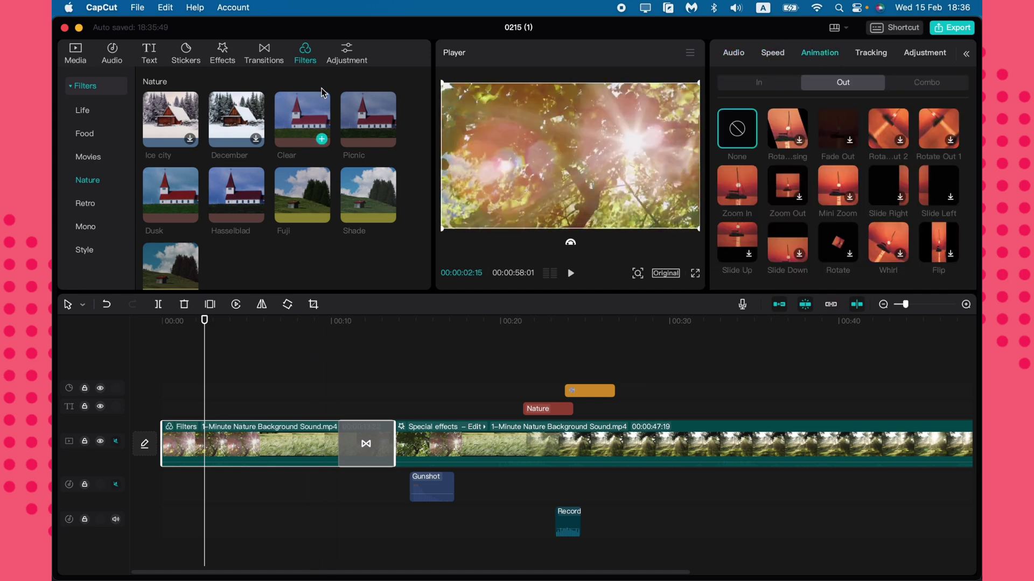
click(346, 54)
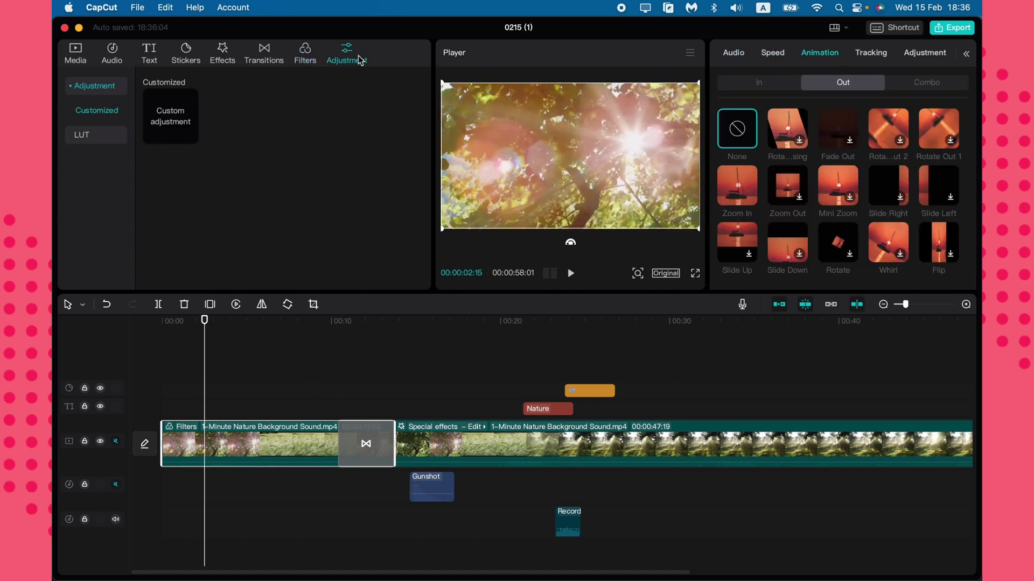
click(84, 135)
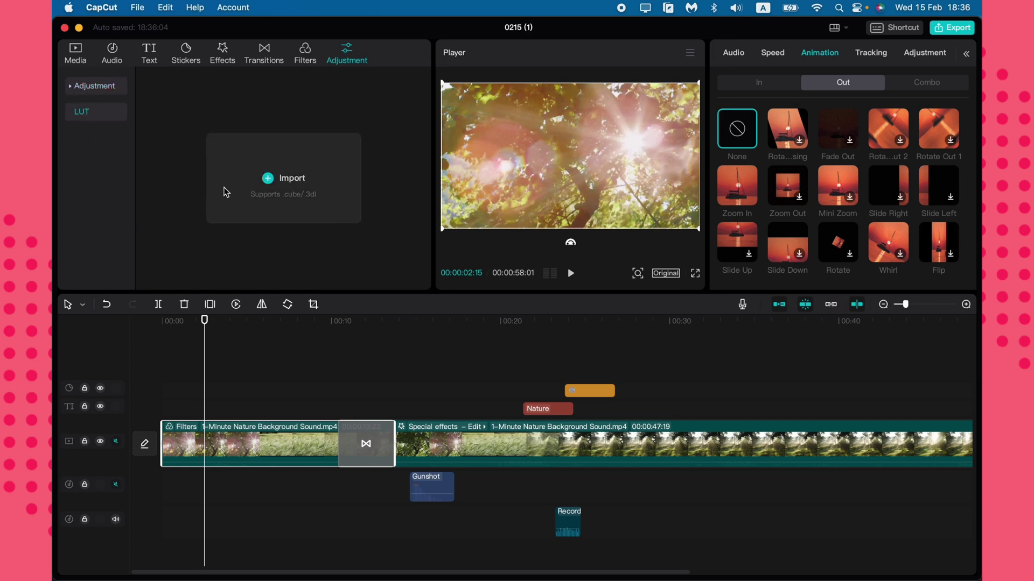
drag(225, 320, 609, 346)
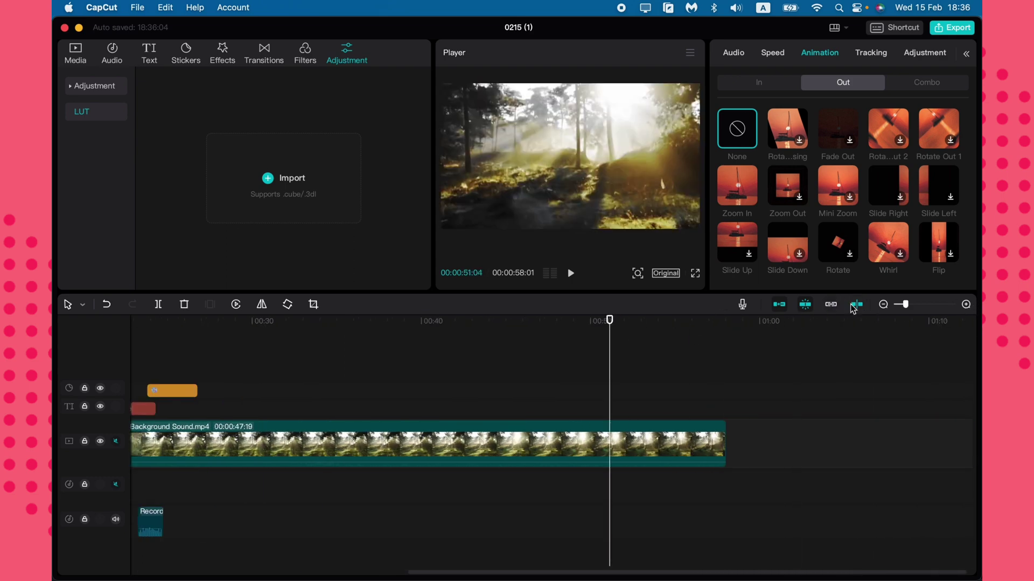
click(608, 321)
drag(608, 320, 54, 321)
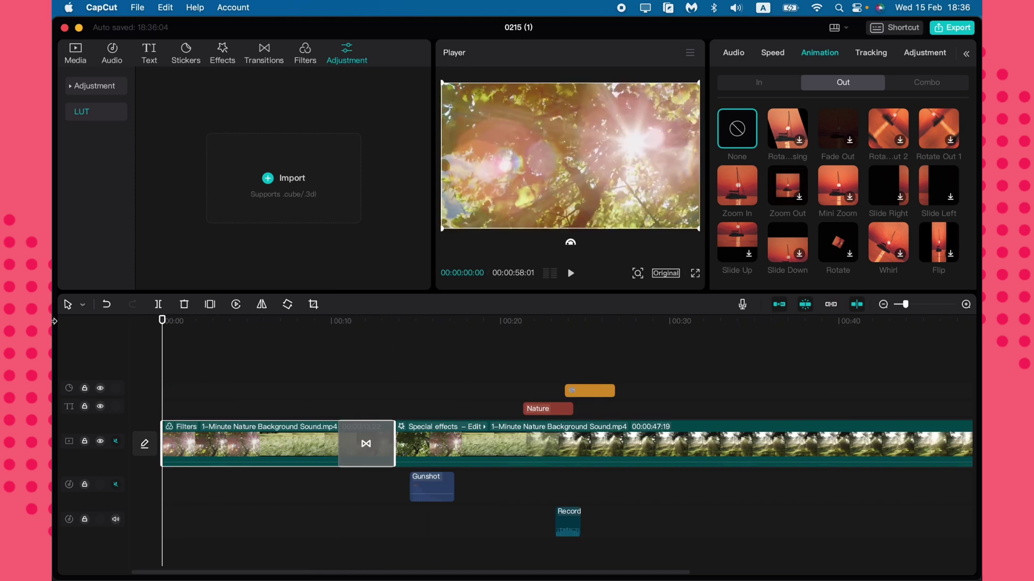
drag(162, 321, 501, 334)
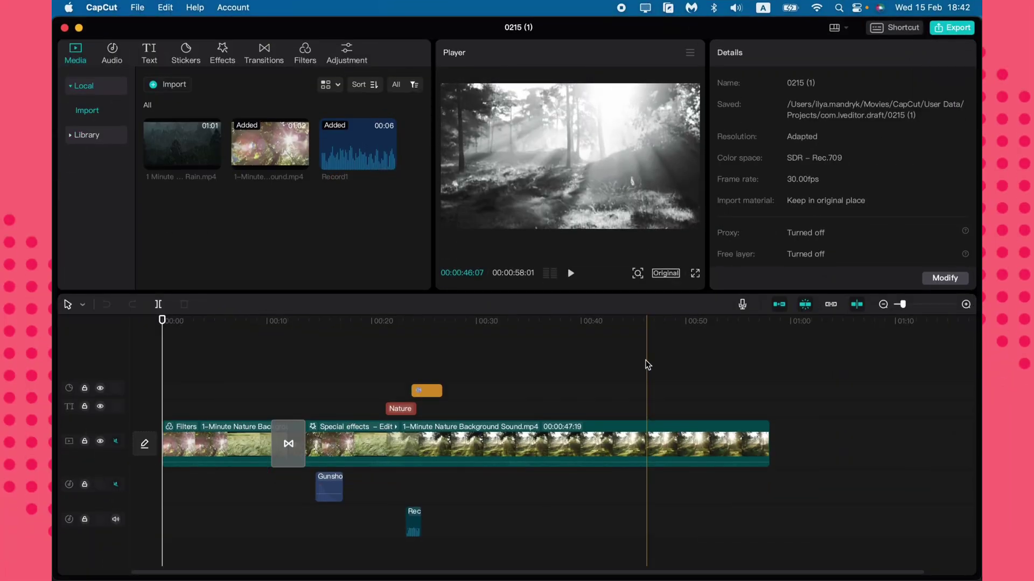
Export the video titled 'Nature' to the chosen folder as a 2K mp4.
click(951, 30)
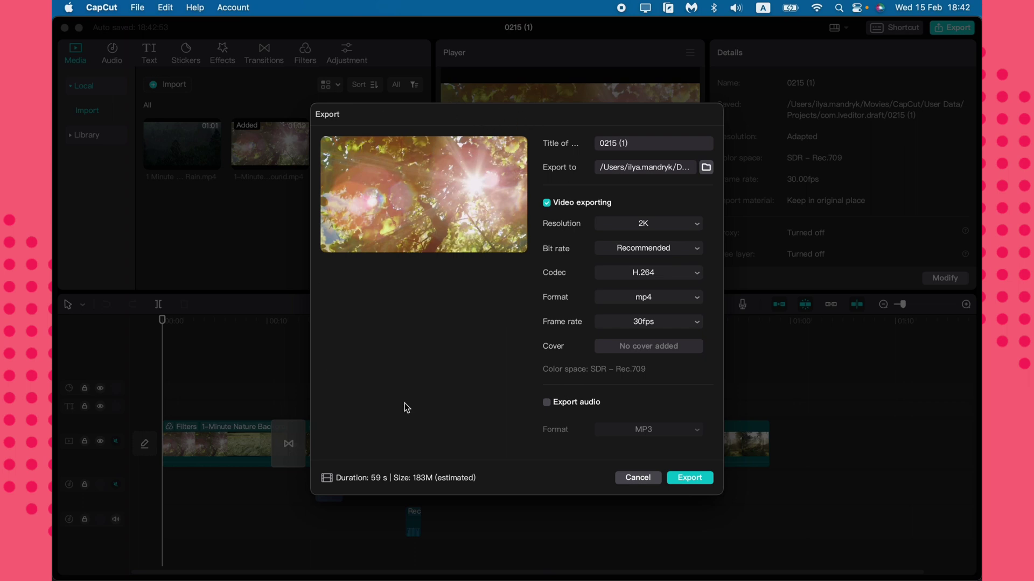
drag(645, 144, 516, 142)
text(Nature)
click(706, 168)
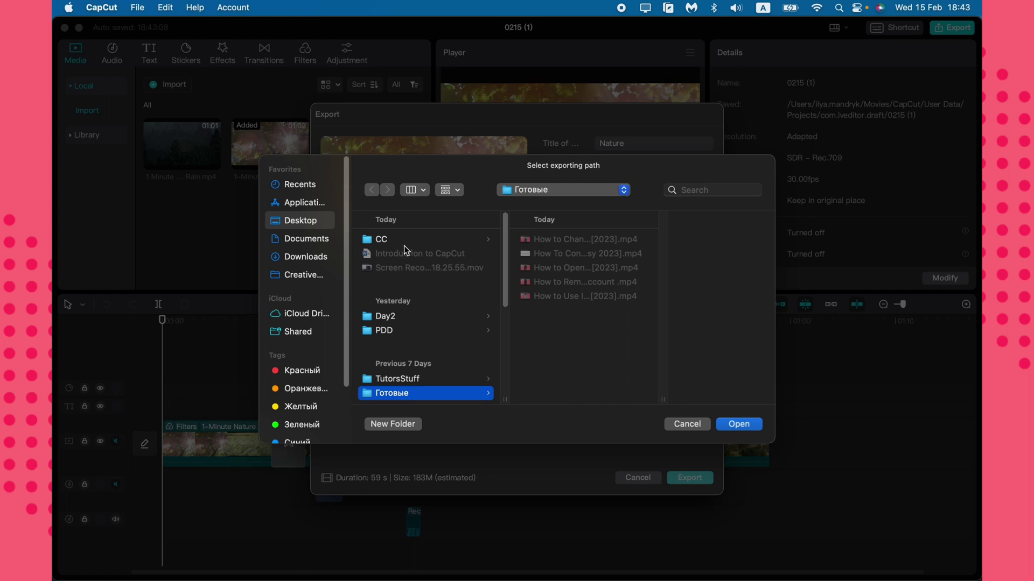
click(738, 425)
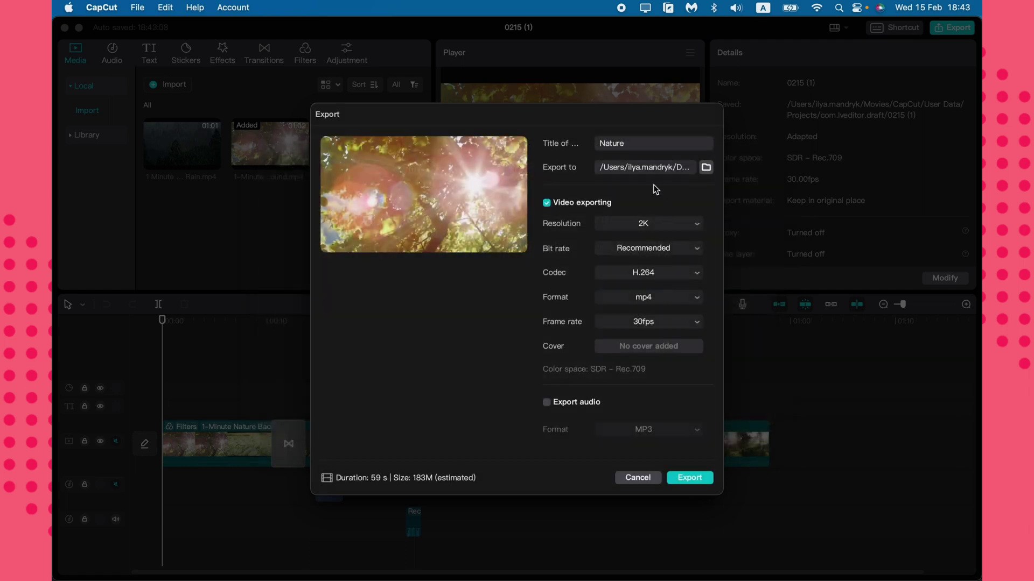
click(660, 227)
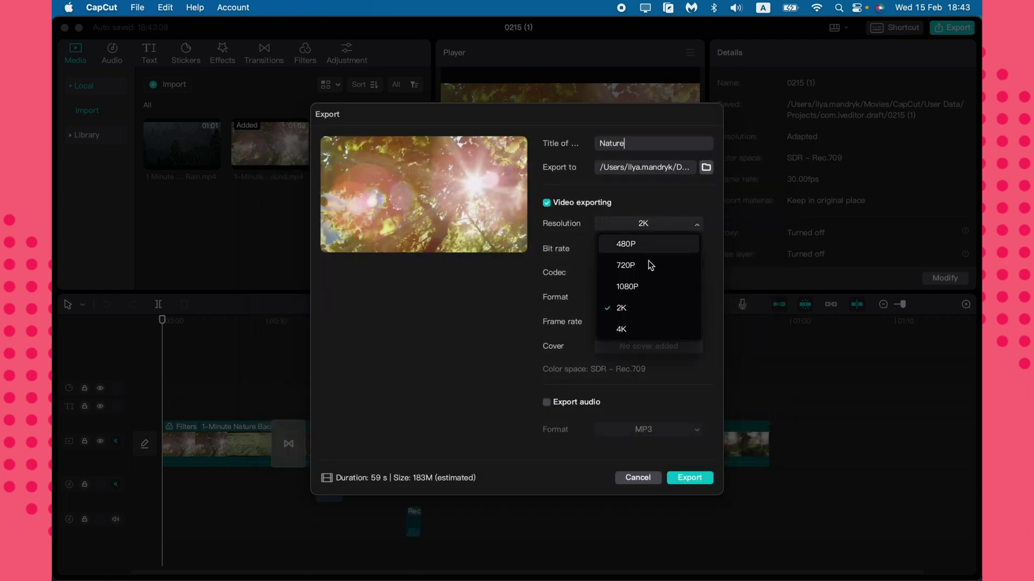
click(617, 311)
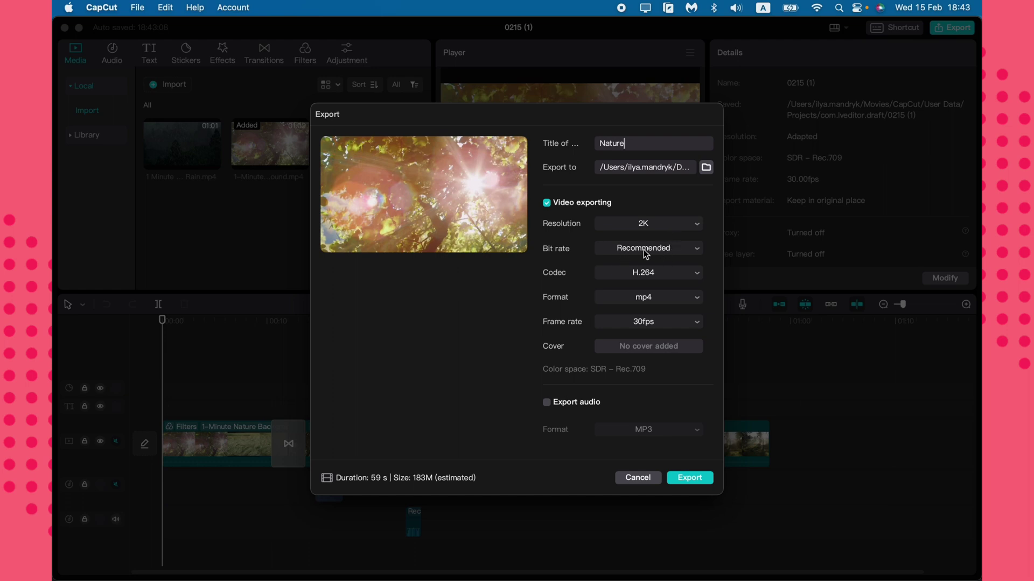
click(651, 303)
click(619, 339)
click(691, 479)
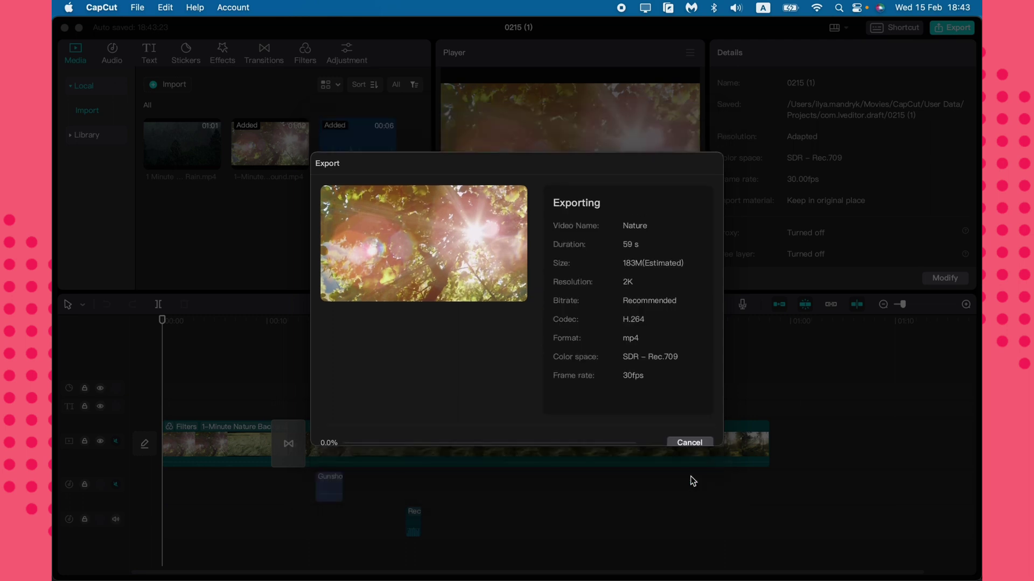